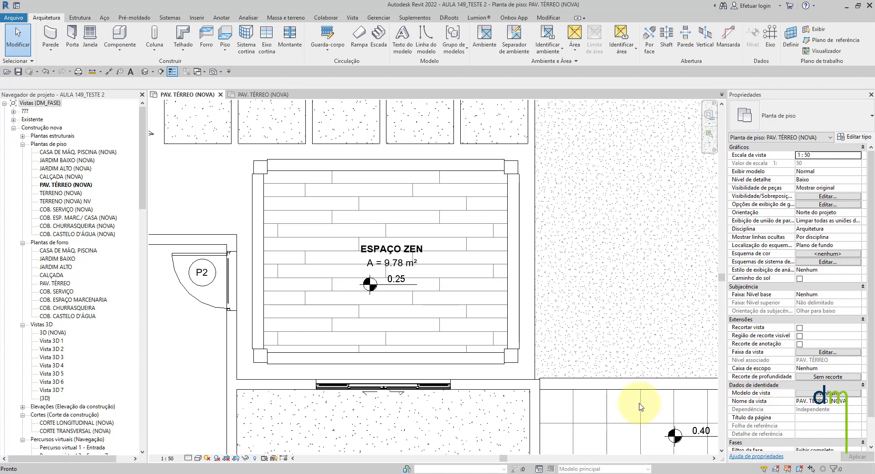
- Examine the ESPAÇO ZEN room tag and its spot elevation closely and in the context of the surrounding floor plan
scroll(350, 283, down, 2)
scroll(395, 286, up, 5)
scroll(395, 286, up, 1)
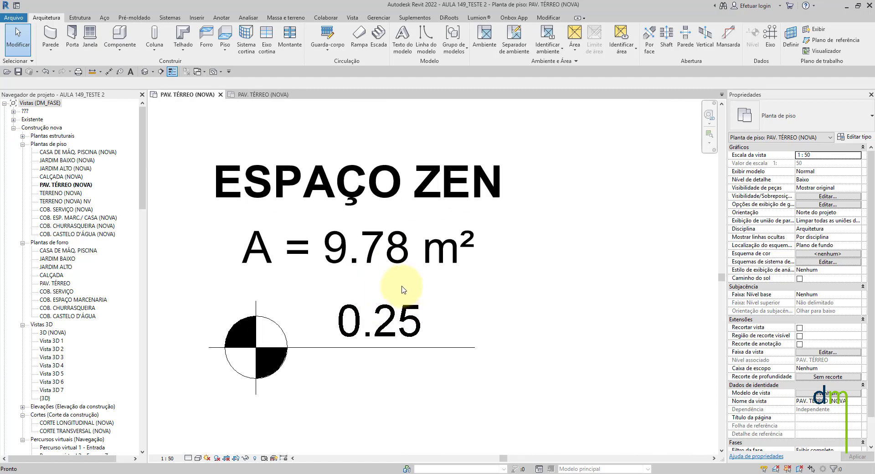
scroll(401, 292, down, 4)
scroll(416, 300, up, 4)
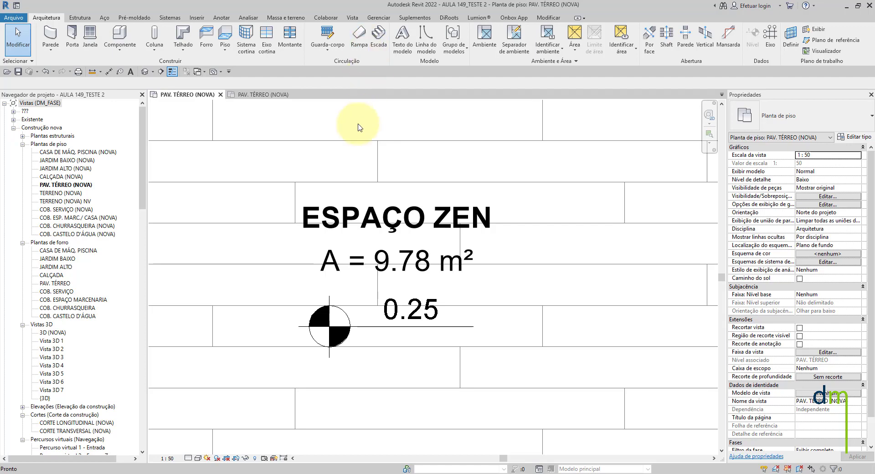
scroll(413, 139, down, 5)
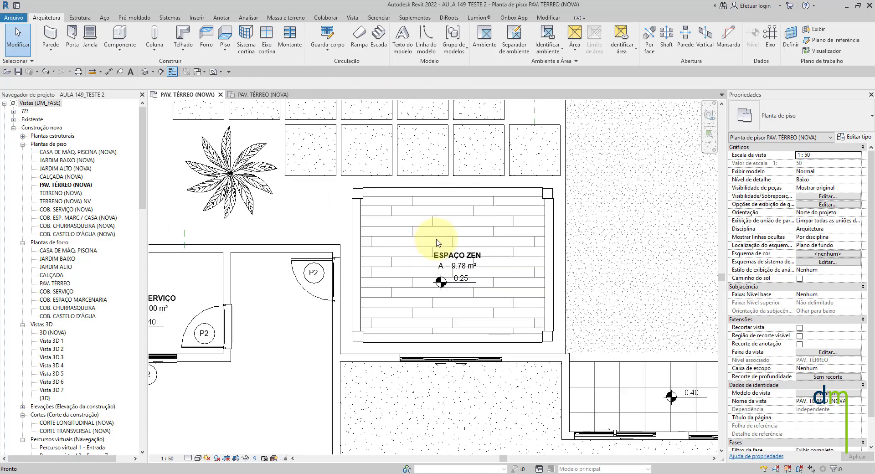
scroll(434, 241, up, 2)
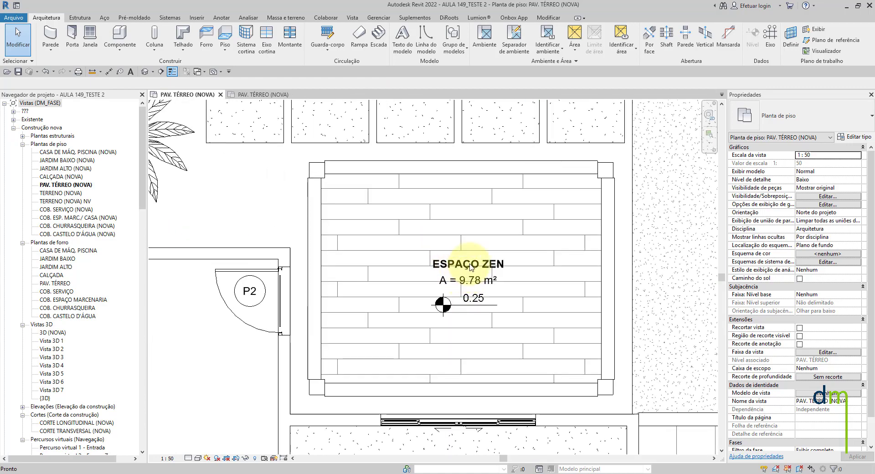
scroll(512, 254, down, 4)
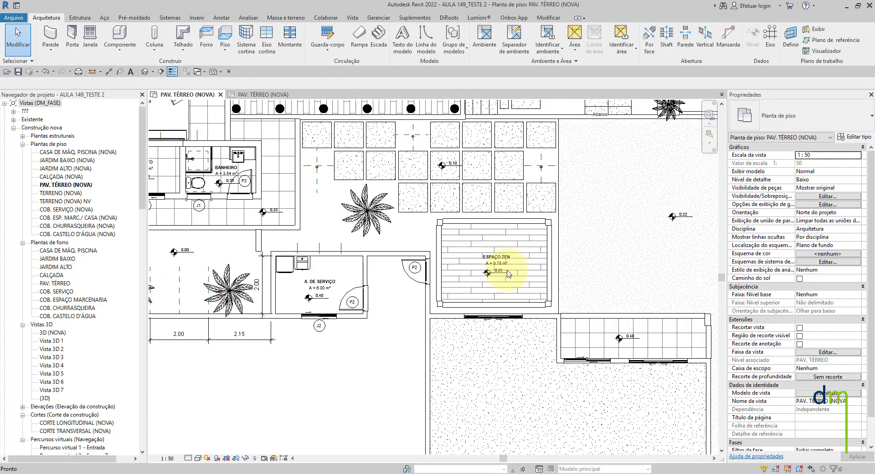
scroll(511, 258, up, 4)
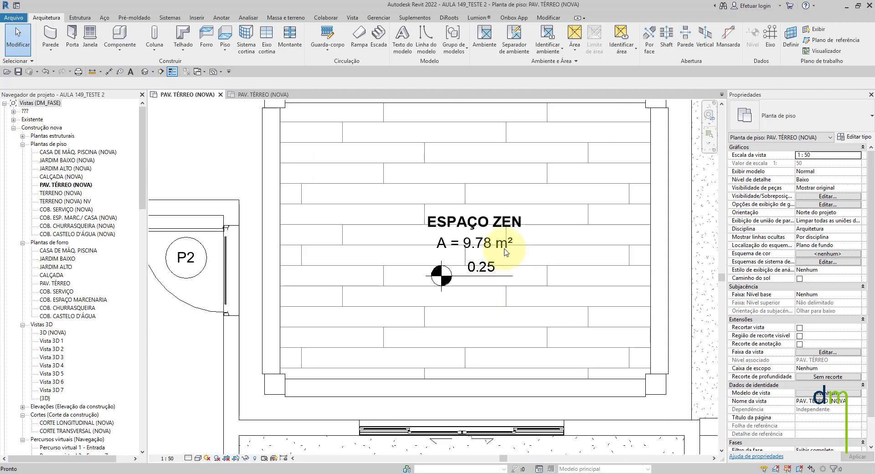
scroll(506, 250, up, 3)
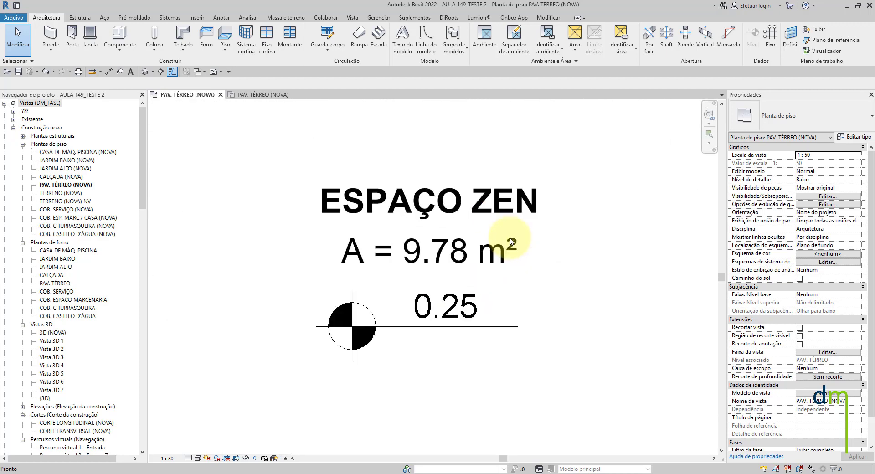
scroll(512, 242, down, 5)
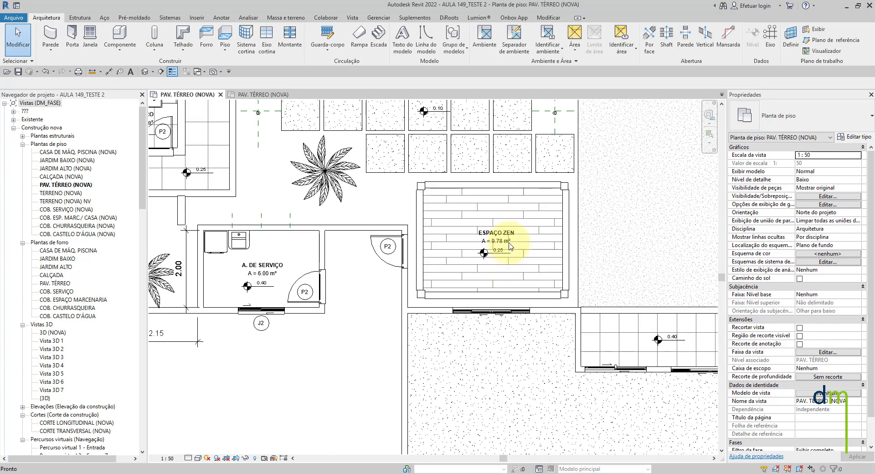
scroll(511, 246, up, 5)
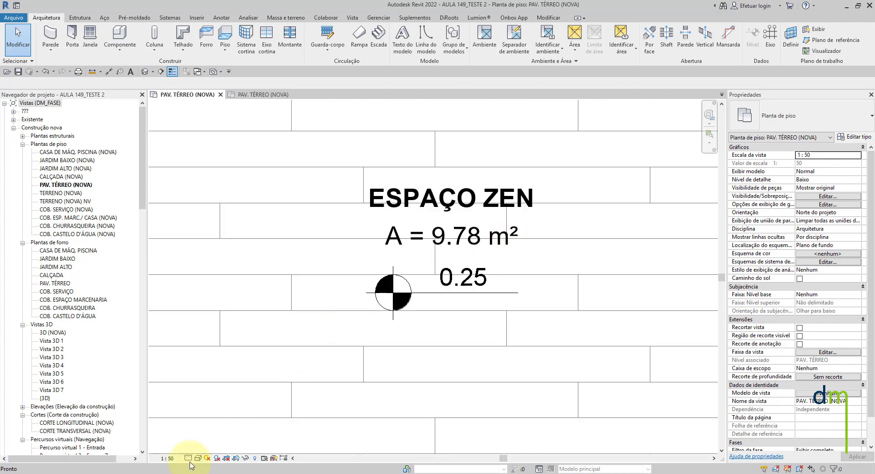
scroll(515, 299, down, 3)
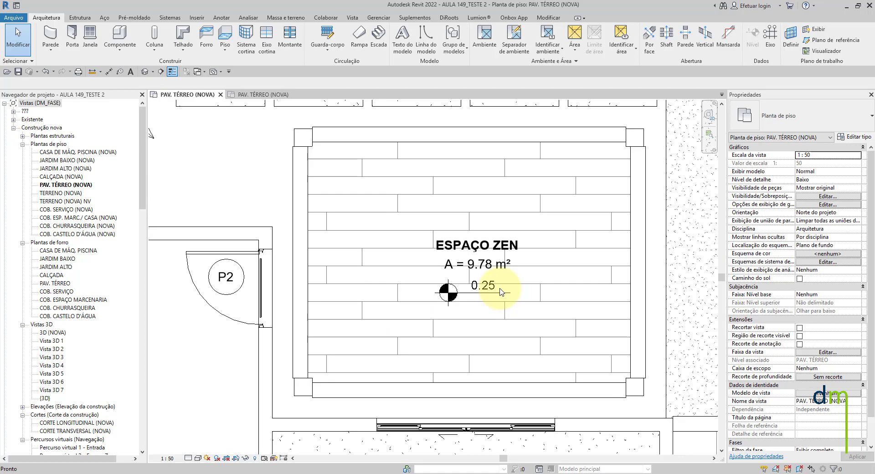
scroll(487, 280, down, 2)
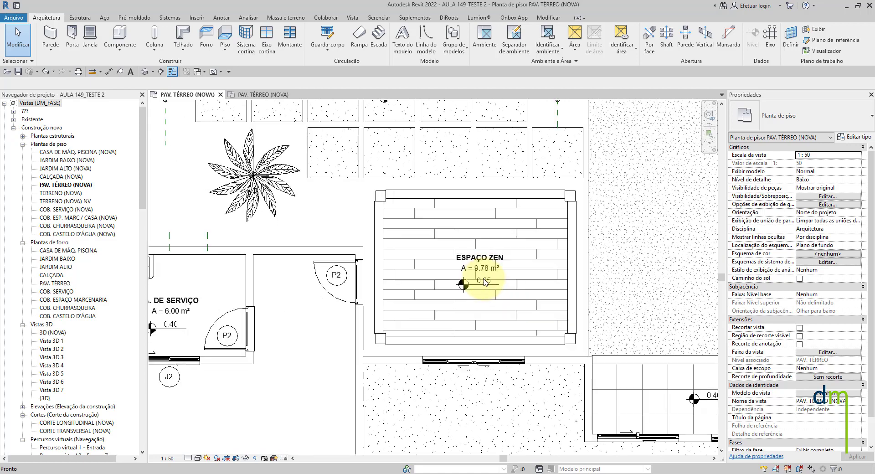
scroll(486, 283, down, 4)
scroll(517, 263, up, 4)
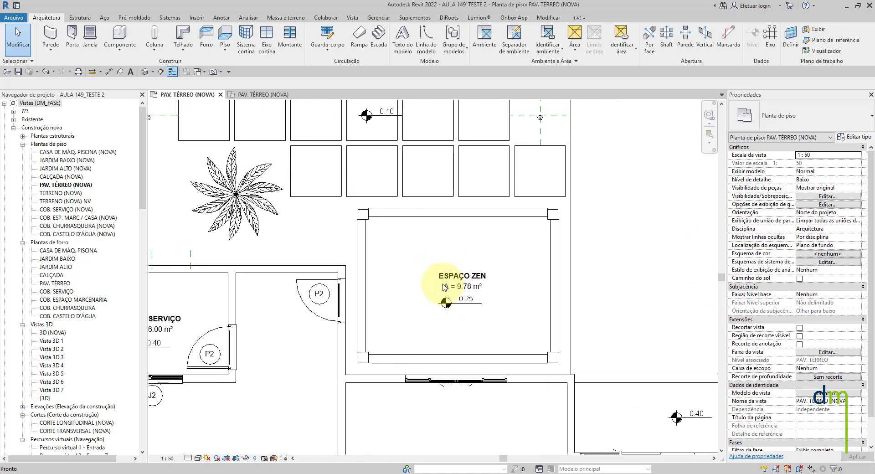
scroll(444, 288, up, 4)
scroll(460, 291, down, 5)
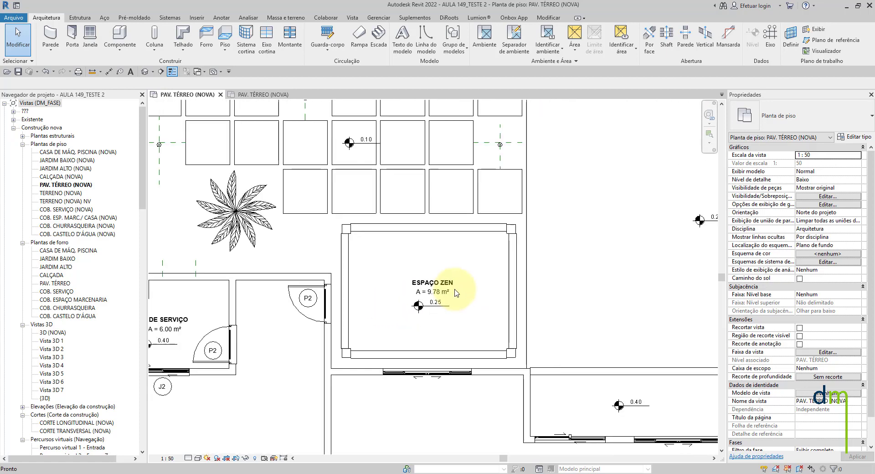
scroll(454, 291, down, 2)
scroll(451, 291, up, 6)
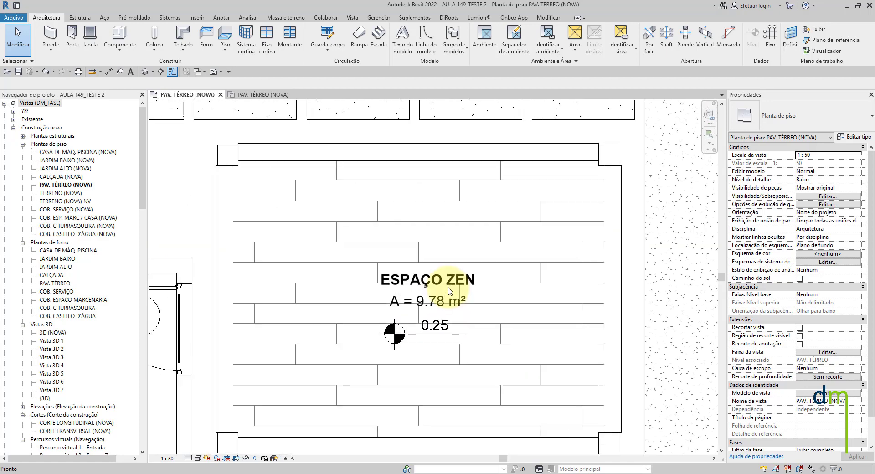
scroll(451, 287, up, 2)
scroll(560, 294, up, 1)
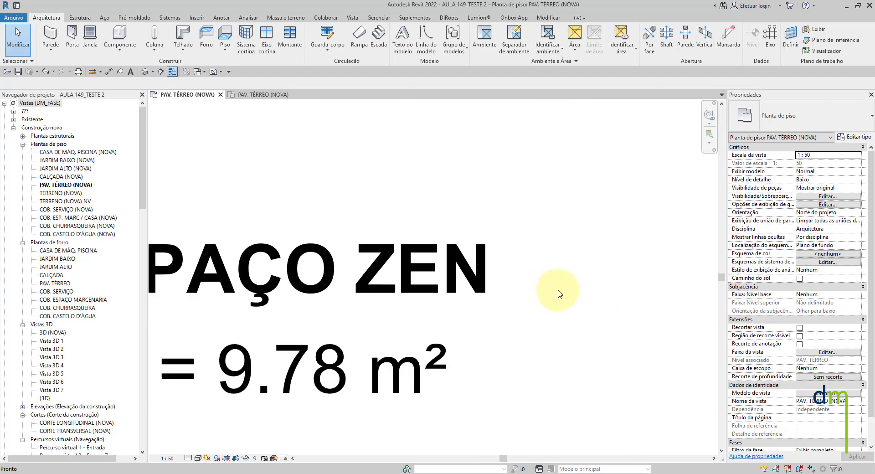
scroll(560, 294, down, 5)
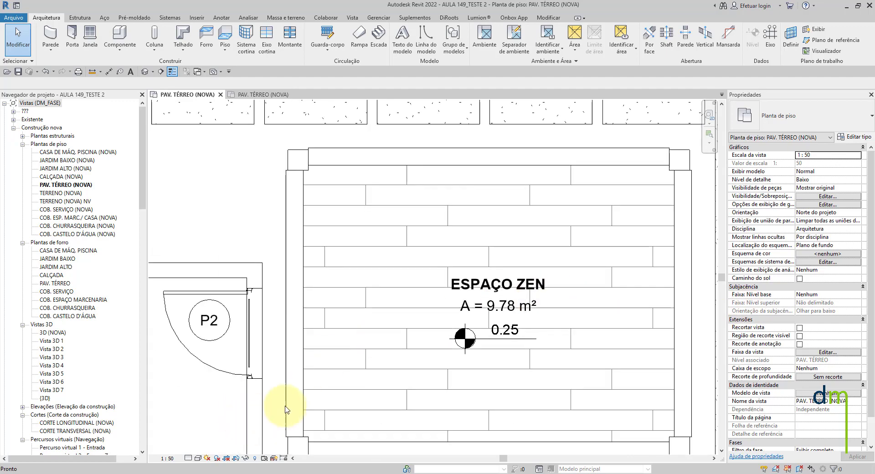
- Switch the floor plan's view scale to 1:100 and back to 1:50 to compare the ESPAÇO ZEN annotations
middle_drag(422, 332, 331, 333)
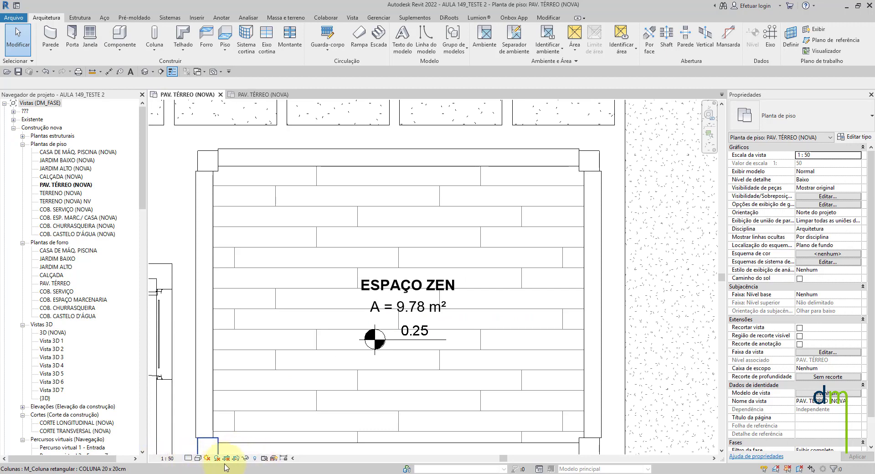
click(166, 459)
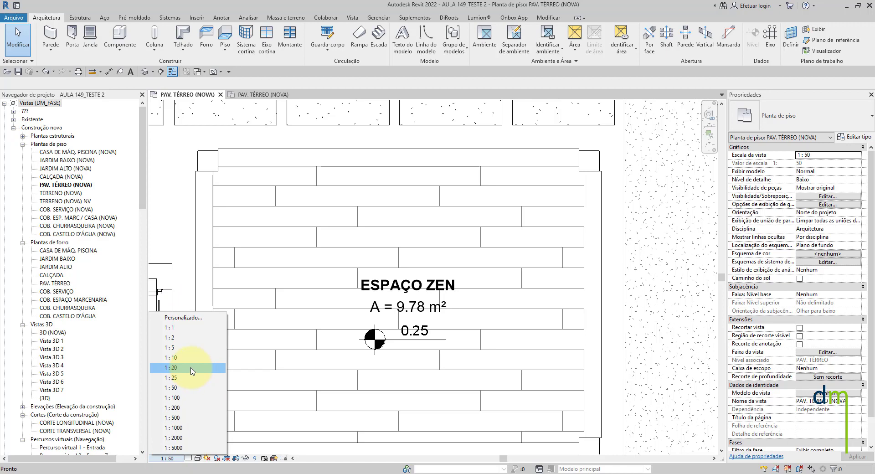
click(173, 398)
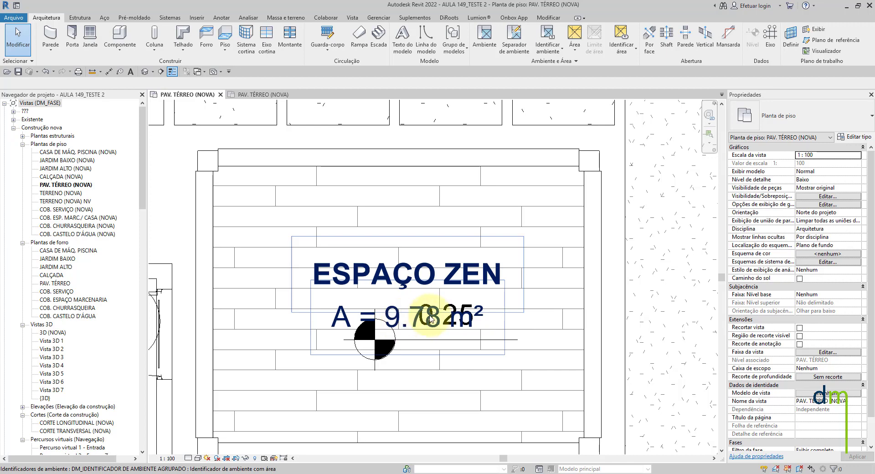
click(161, 458)
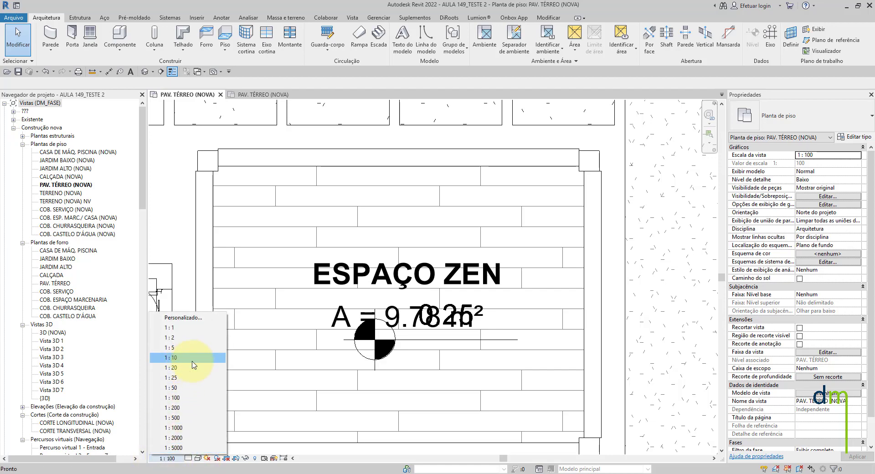
click(183, 388)
- Inspect the ESPAÇO ZEN annotations at 1:50, and set the floor plan's view scale to 1:100
scroll(428, 315, up, 3)
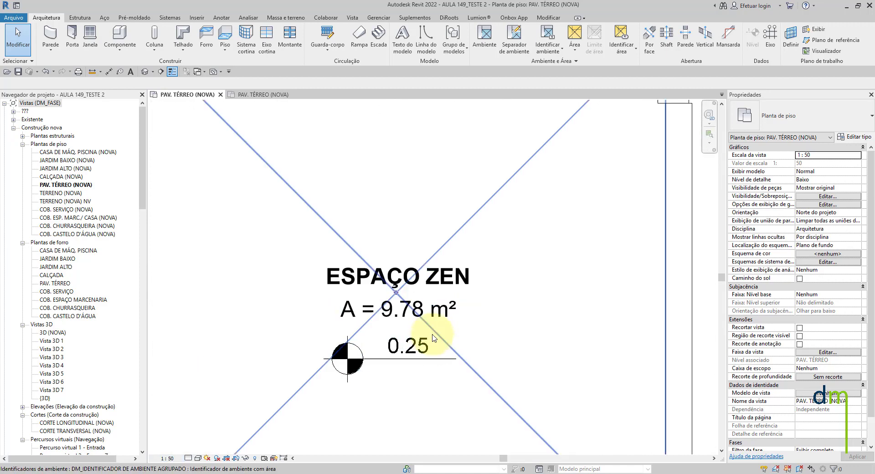
scroll(430, 358, down, 10)
scroll(428, 371, up, 5)
scroll(469, 286, up, 2)
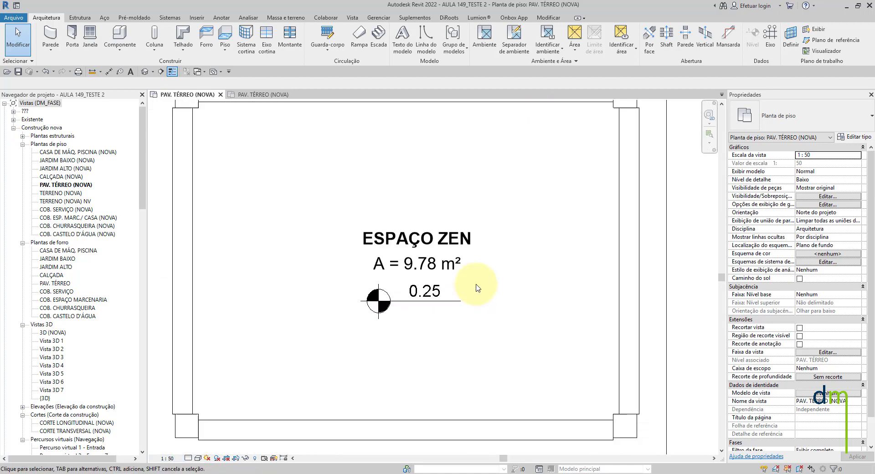
click(166, 459)
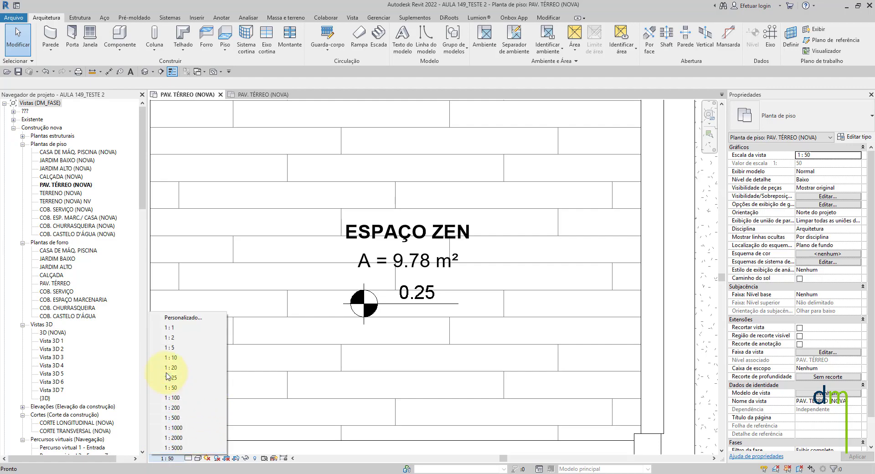
click(171, 397)
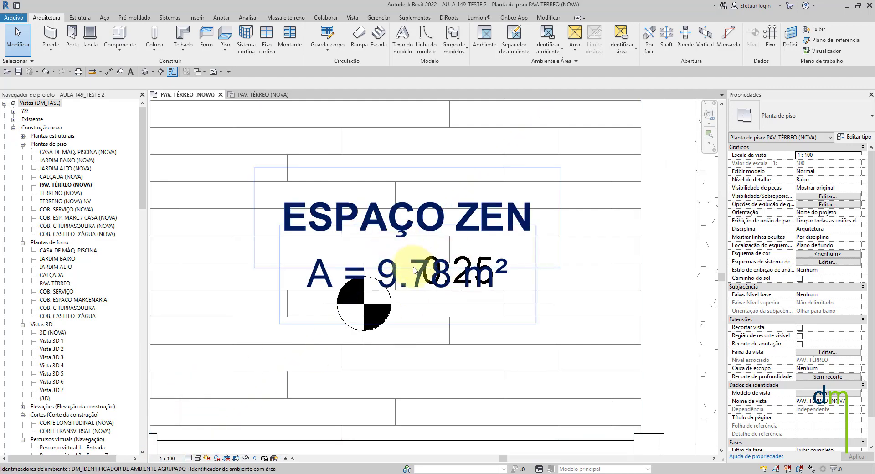
- Examine how the room tags and spot elevations are arranged across the ground-floor plan at 1:100
scroll(478, 237, down, 4)
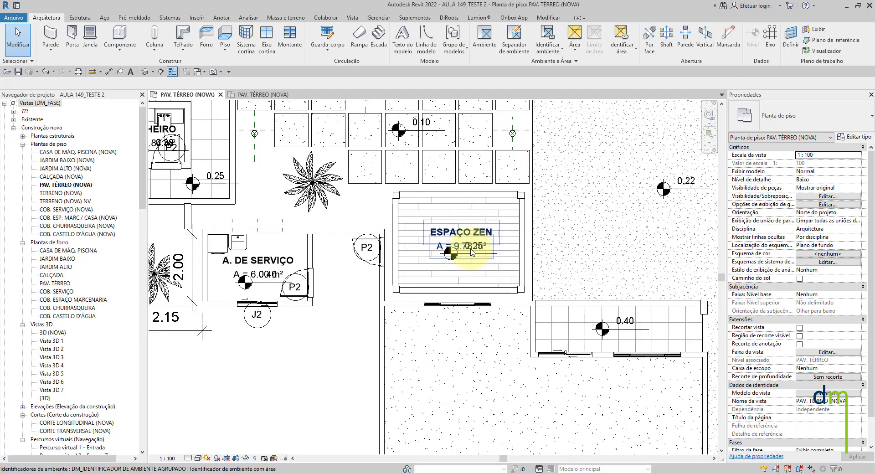
scroll(477, 249, down, 2)
scroll(474, 250, up, 4)
scroll(469, 253, up, 1)
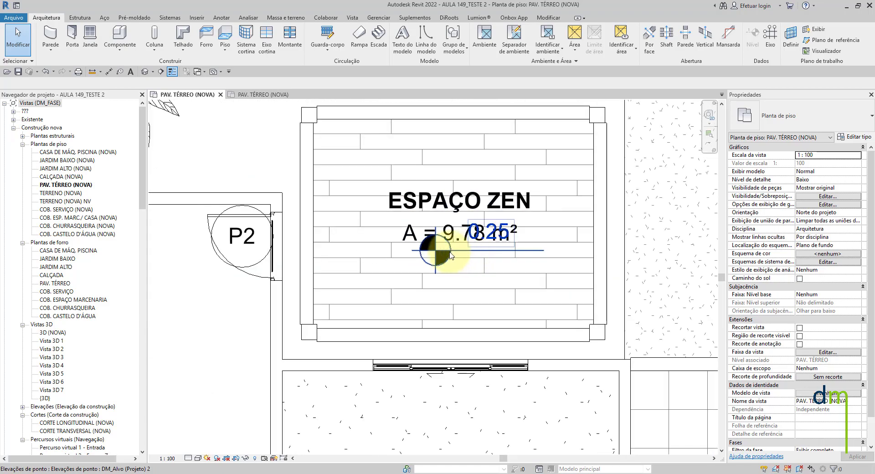
scroll(449, 254, down, 6)
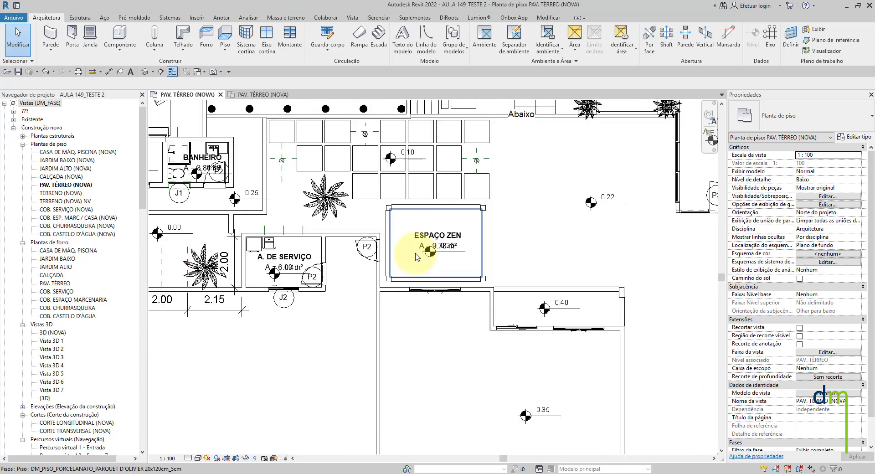
scroll(401, 234, up, 5)
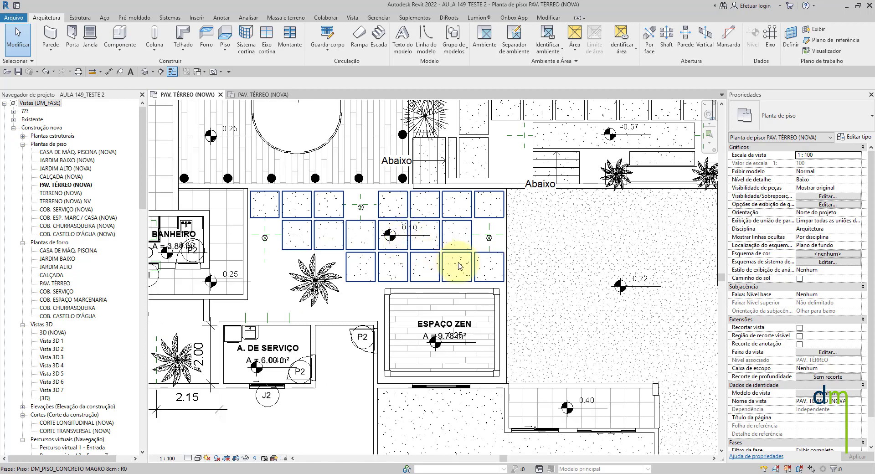
scroll(453, 253, down, 5)
scroll(472, 248, up, 5)
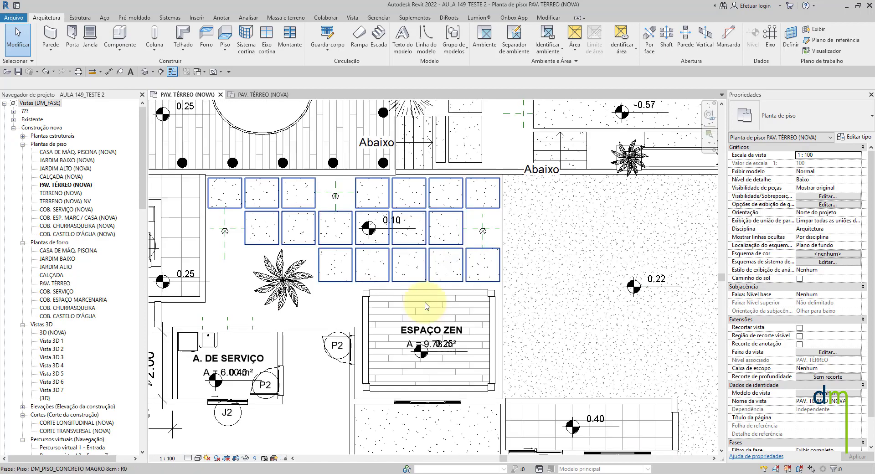
- Return the floor plan's view scale to 1:50 and check the ESPAÇO ZEN annotations
click(166, 459)
click(172, 387)
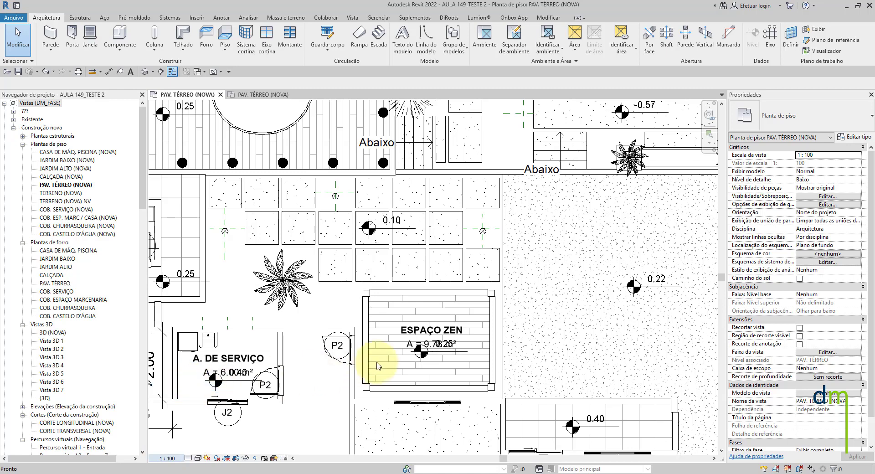
scroll(386, 351, up, 3)
scroll(437, 358, up, 3)
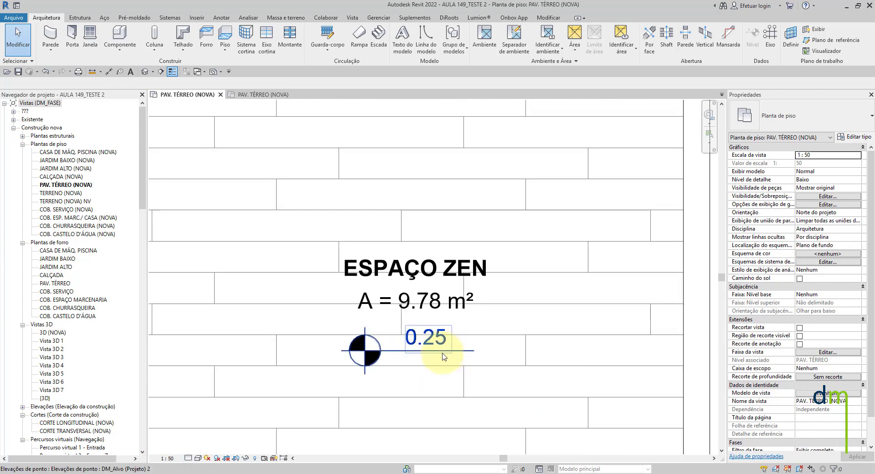
- Select the spot elevation below the ESPAÇO ZEN room tag and inspect its placement against the tag
click(163, 456)
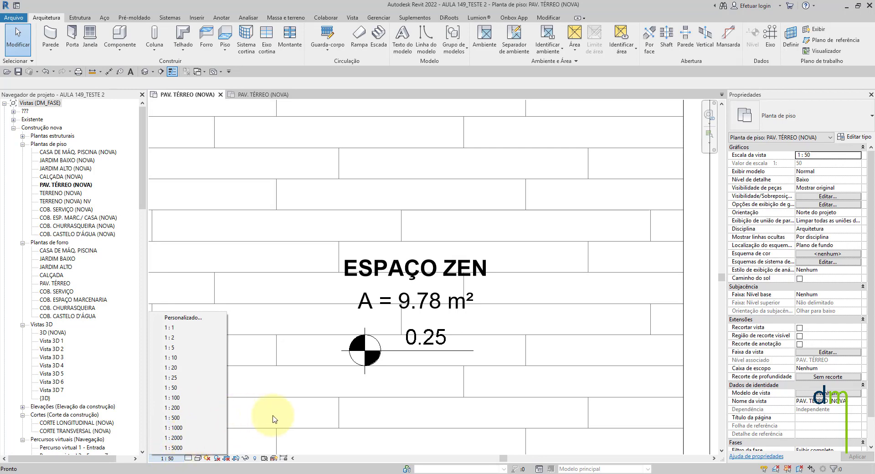
click(400, 351)
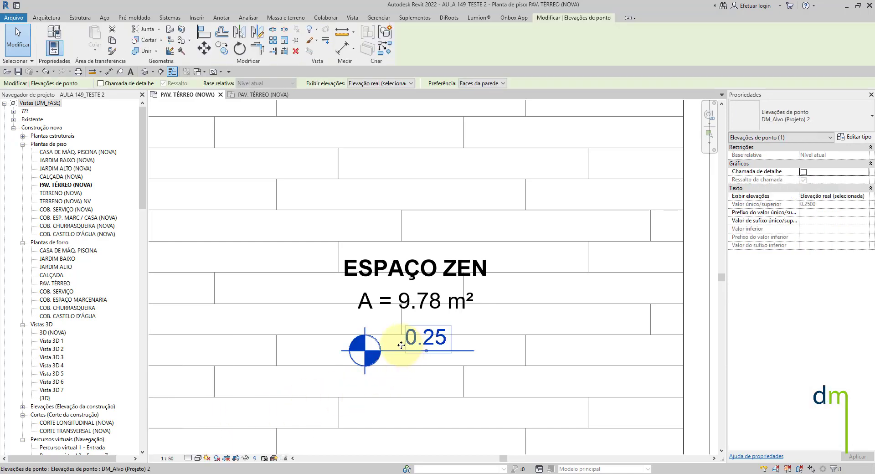
scroll(375, 358, down, 2)
scroll(375, 357, down, 4)
scroll(381, 362, up, 5)
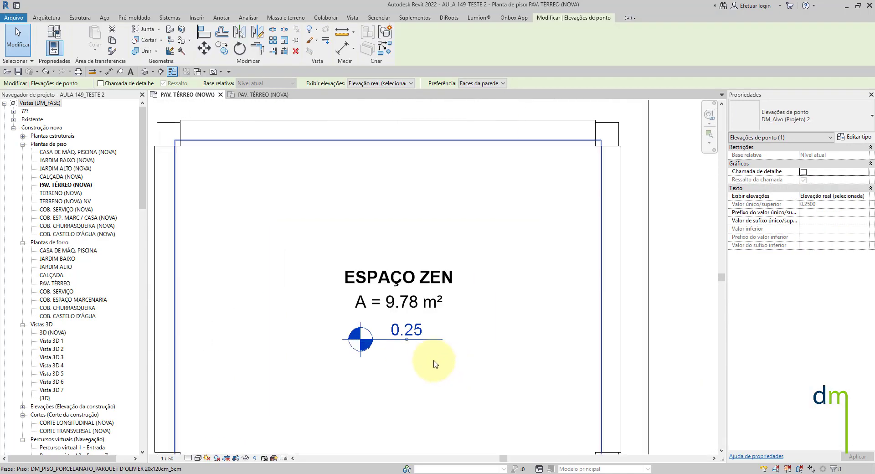
scroll(410, 324, up, 3)
scroll(412, 331, down, 3)
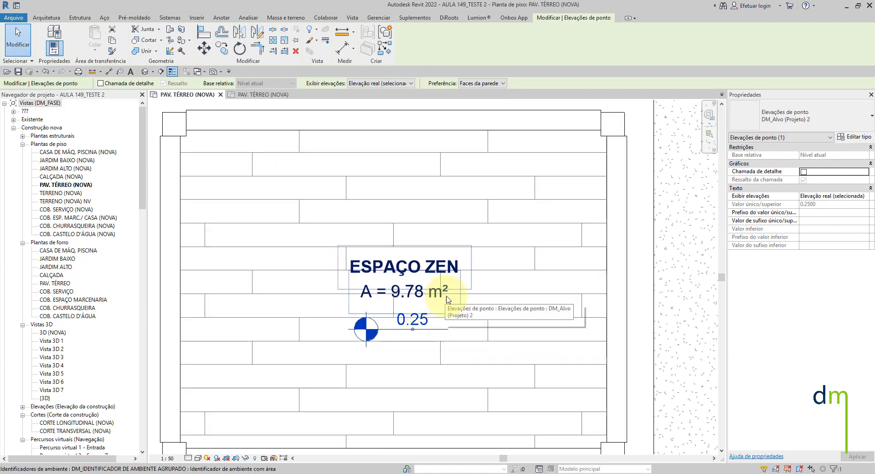
- Compare the selected spot elevation with the ESPAÇO ZEN room tag up close, and clear the selection
scroll(440, 323, down, 3)
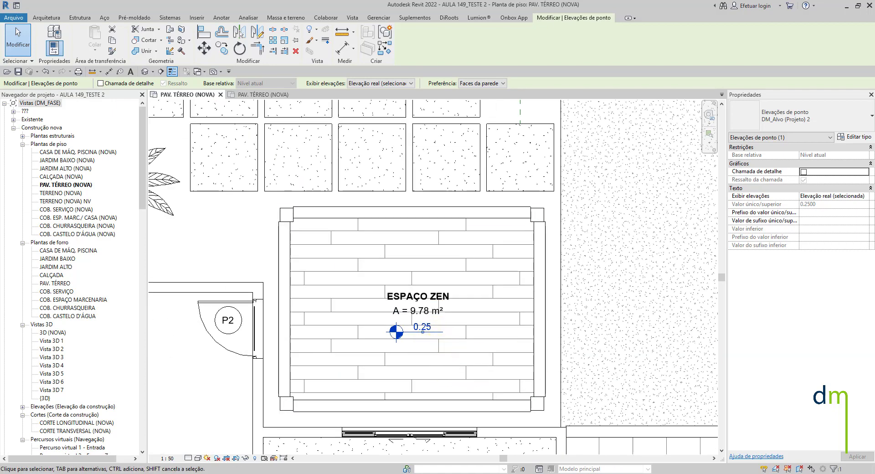
scroll(403, 327, up, 3)
scroll(429, 310, up, 3)
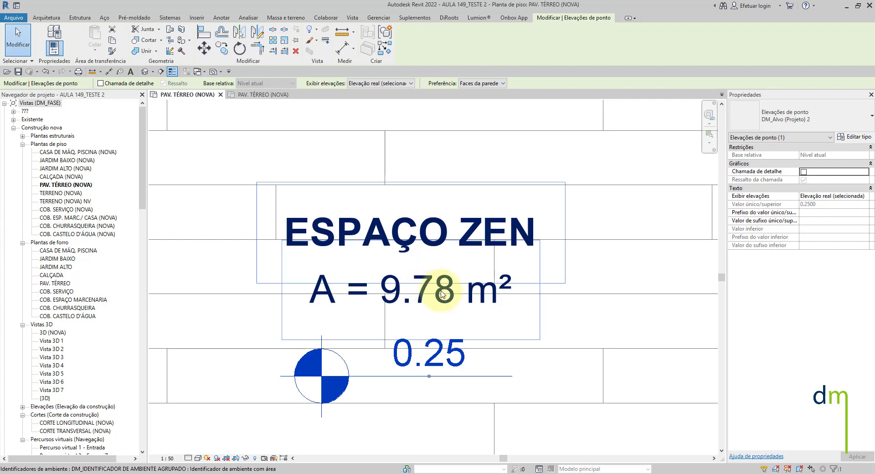
scroll(451, 279, down, 4)
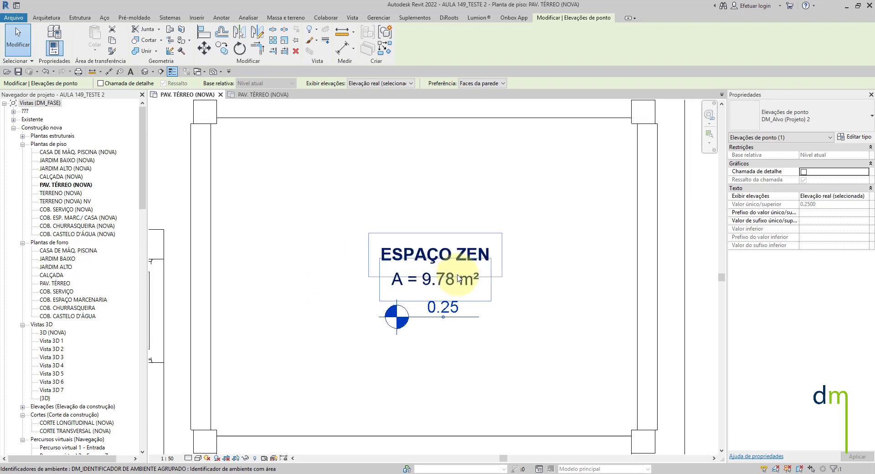
scroll(456, 276, up, 3)
key(Escape)
scroll(435, 257, up, 2)
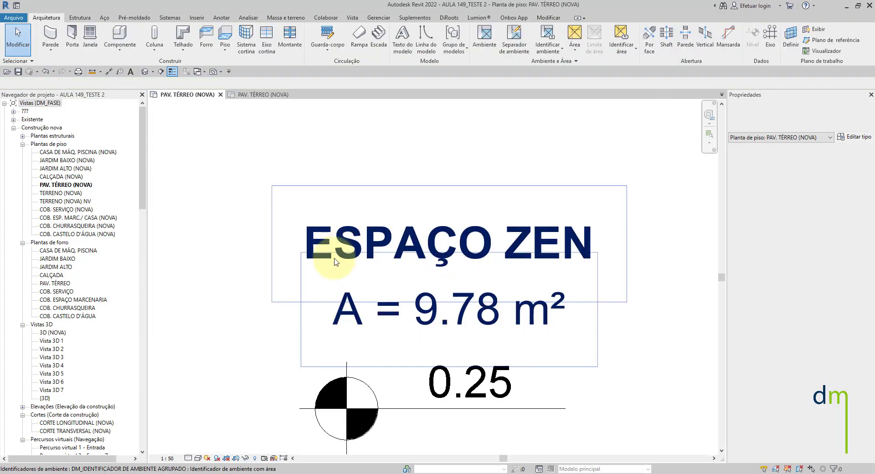
- Examine the text heights of the ESPAÇO ZEN room name, area value and spot elevation at 1:50
scroll(401, 313, down, 1)
scroll(469, 315, up, 2)
scroll(470, 314, down, 3)
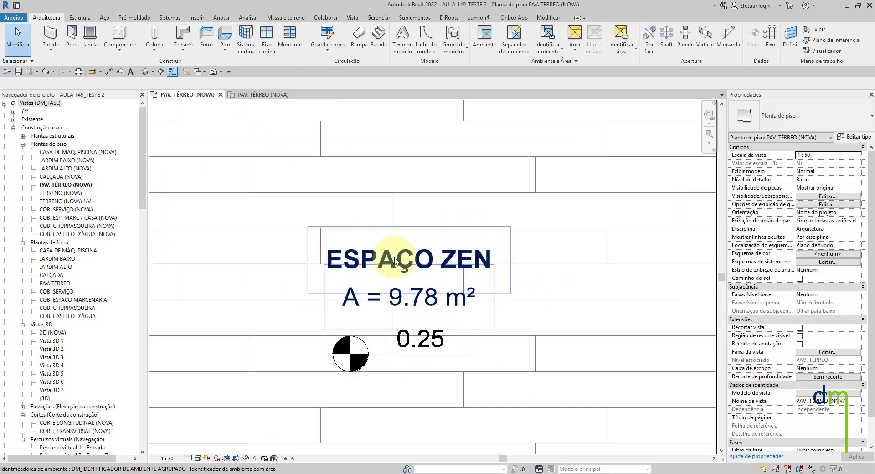
scroll(384, 280, up, 2)
scroll(384, 280, up, 1)
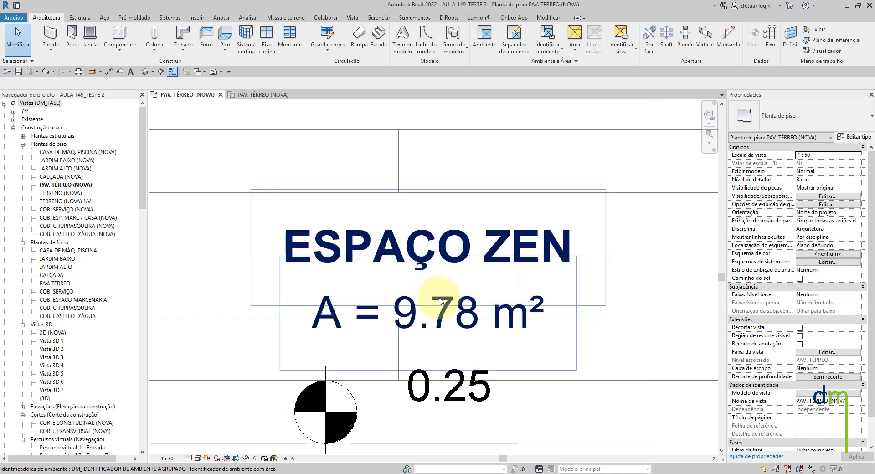
scroll(424, 323, down, 3)
scroll(449, 358, up, 3)
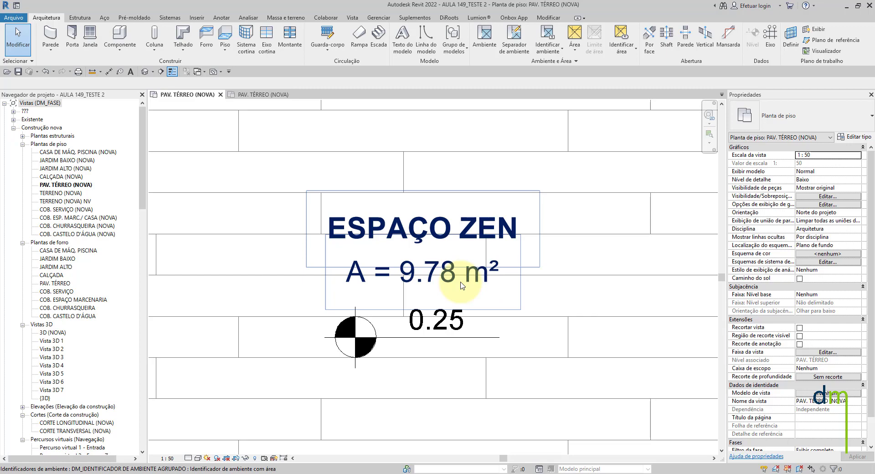
scroll(467, 378, down, 1)
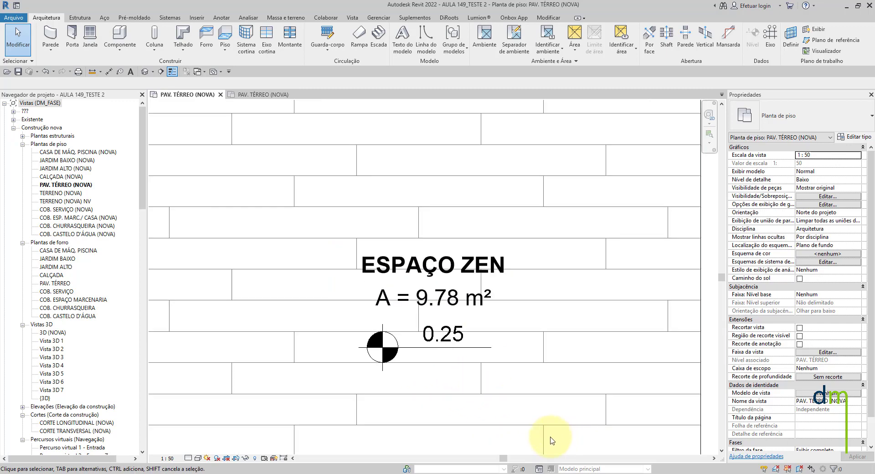
scroll(550, 437, up, 4)
middle_drag(367, 316, 436, 369)
scroll(437, 320, up, 3)
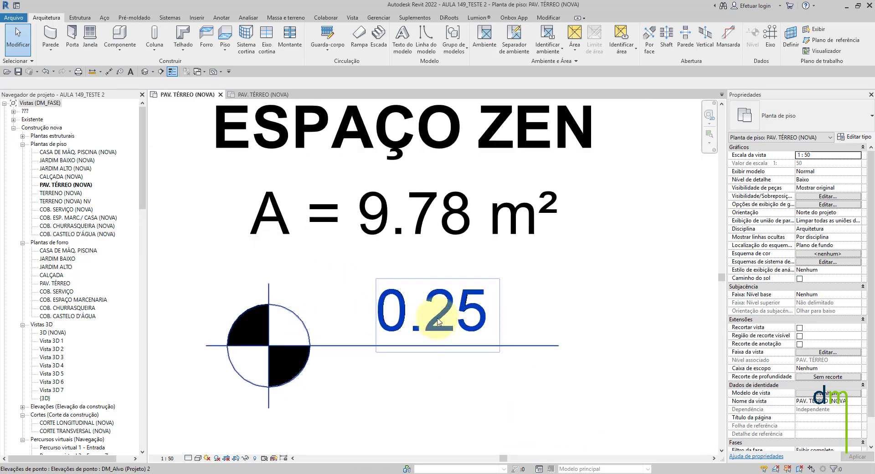
scroll(438, 321, down, 2)
- Switch to Windows Photo Viewer and maximize the ALTURA DE TEXTO X ESCALA table to consult the text heights per scale
mouse_move(576, 472)
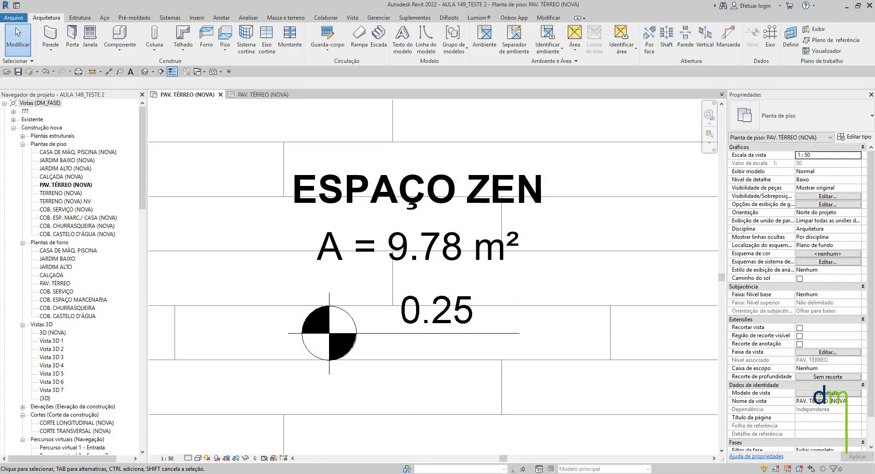
drag(874, 120, 513, 122)
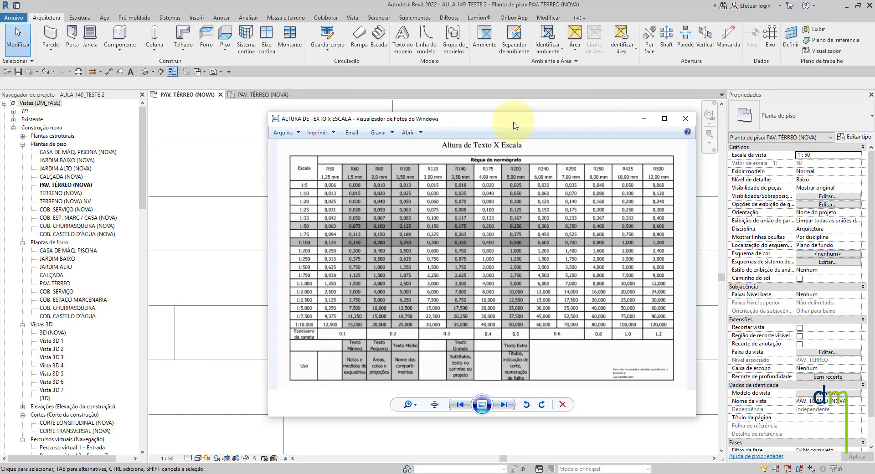
click(664, 120)
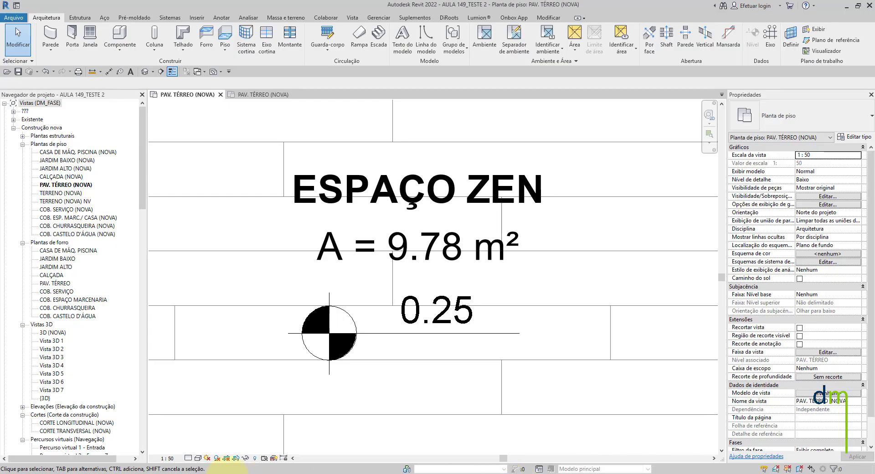
- Set the floor plan's view scale to 1:100 to compare the ESPAÇO ZEN text sizes, and return it to 1:50
click(166, 459)
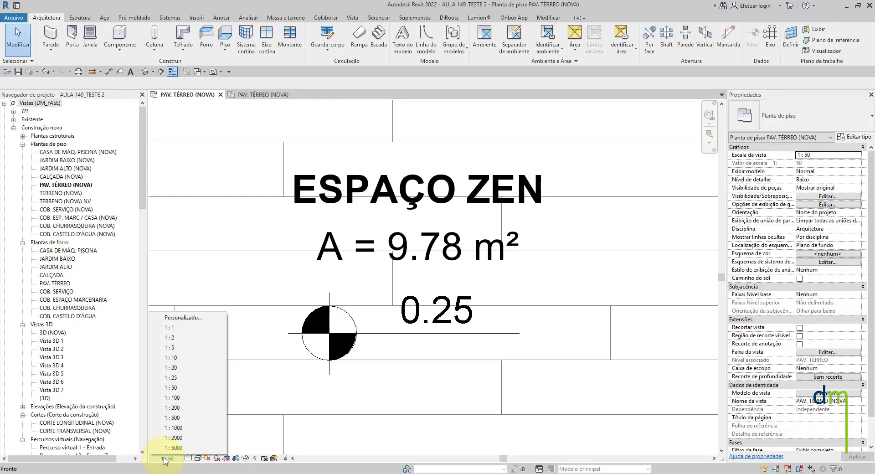
click(185, 397)
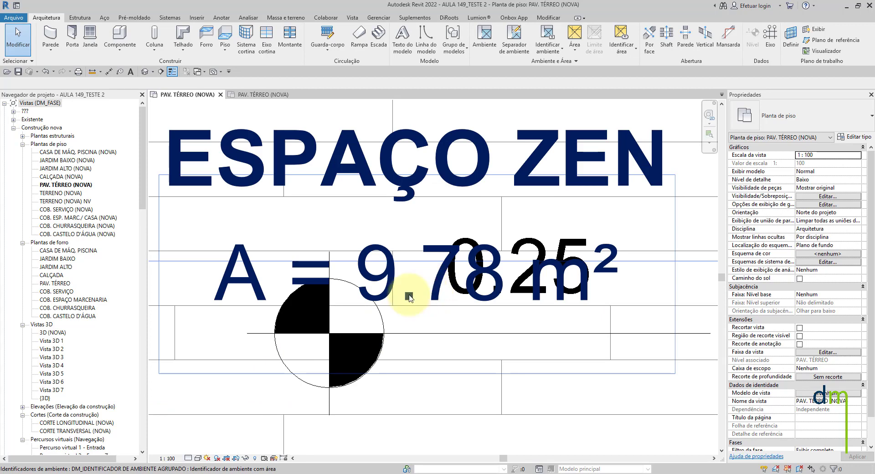
click(167, 458)
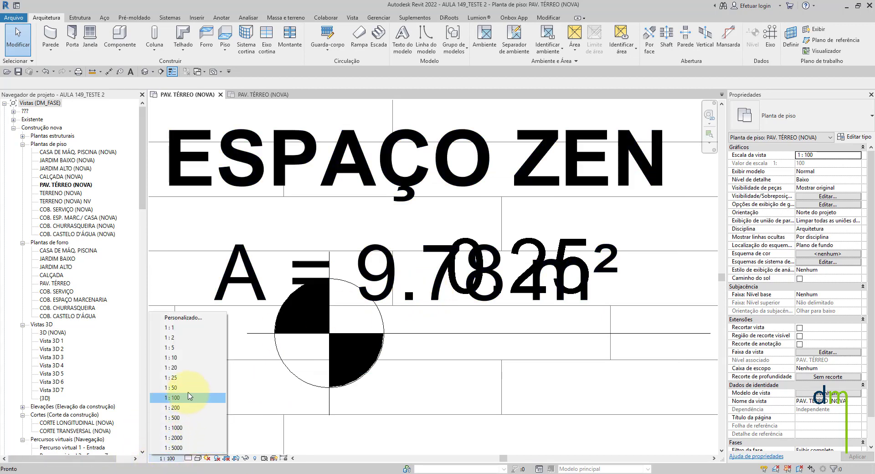
click(188, 388)
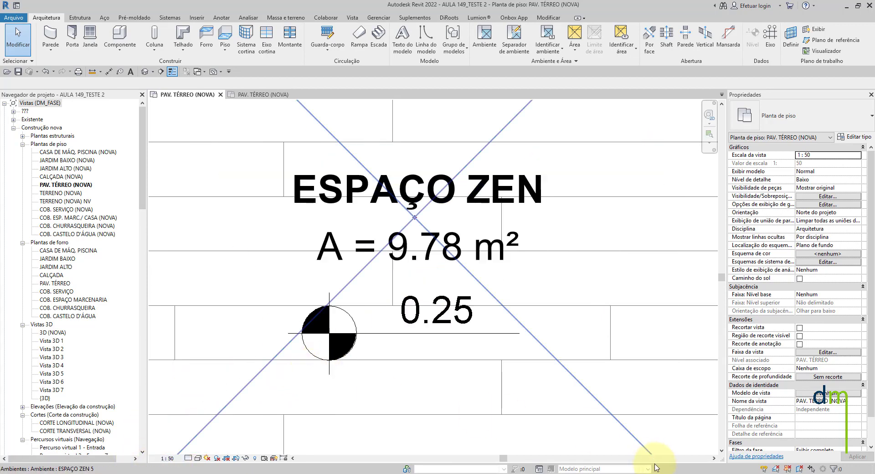
- Switch back to the ALTURA DE TEXTO X ESCALA image and review its text sizes and recommended uses
mouse_move(569, 471)
click(669, 439)
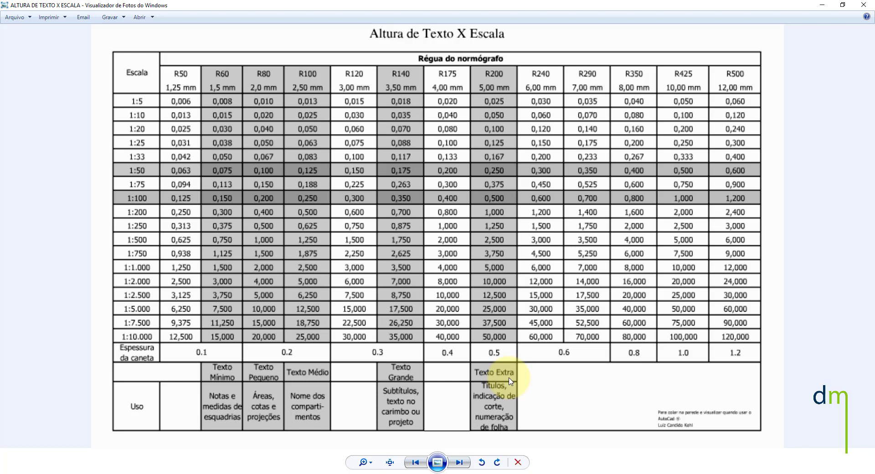
- Switch to File Explorer, check the folder AULA 148 - CONFIGURANDO E INSERINDO NÍVEIS, and go back to the course folder
key(alt+Tab)
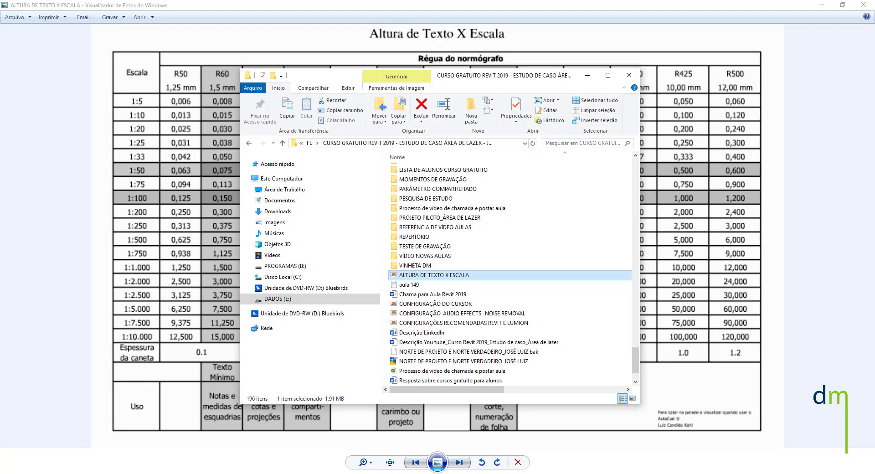
scroll(447, 264, up, 10)
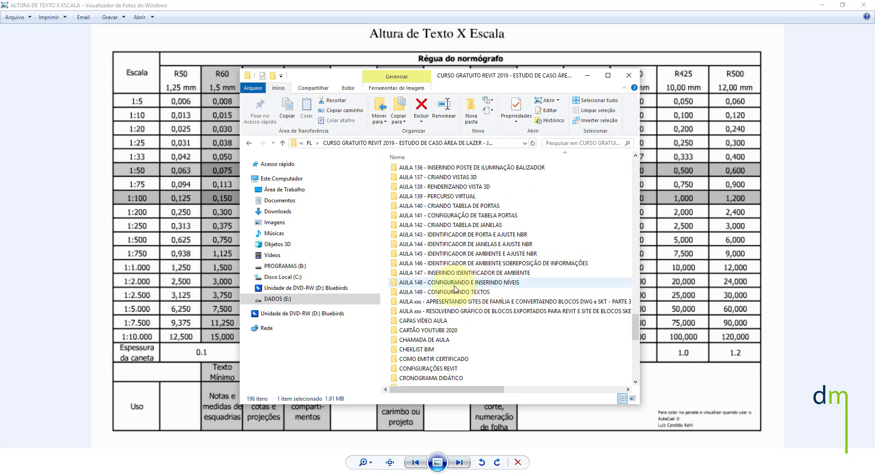
click(426, 284)
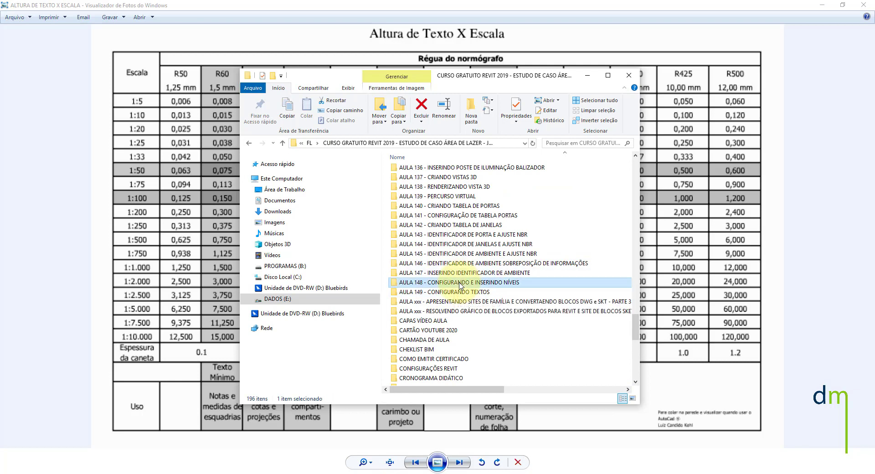
double_click(424, 286)
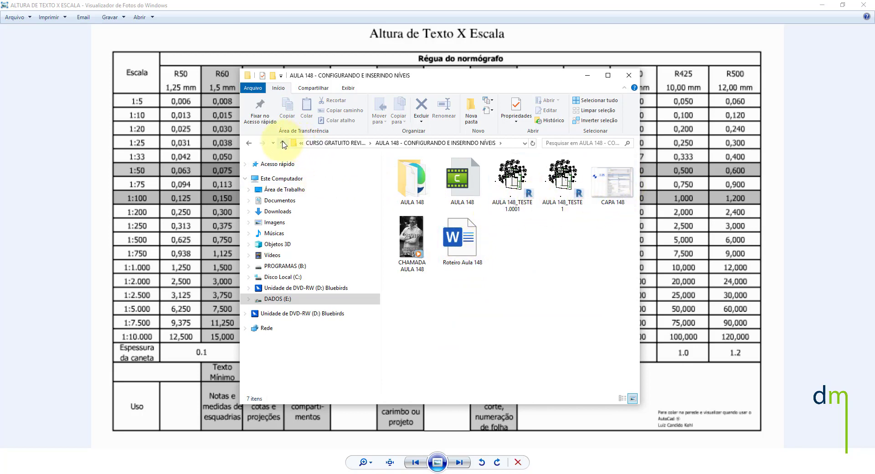
click(284, 143)
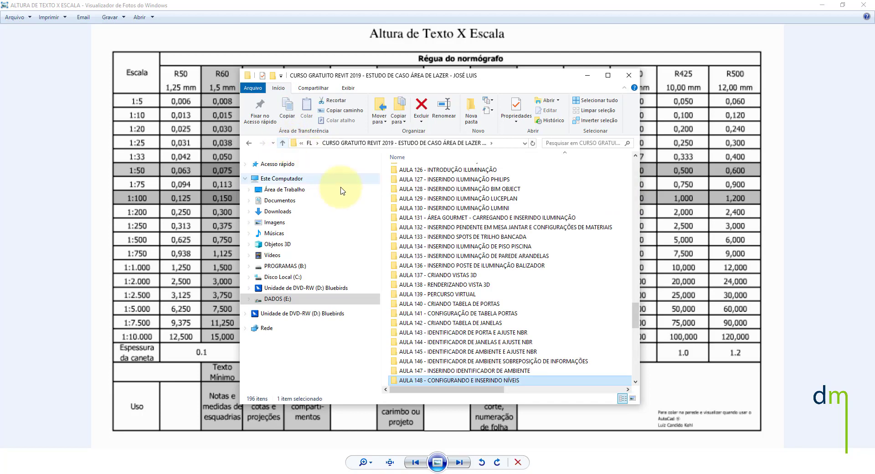
- Open Roteiro Aula 147 from the folder AULA 147 - INSERINDO IDENTIFICADOR DE AMBIENTE, close the folder window and return to Revit
double_click(439, 371)
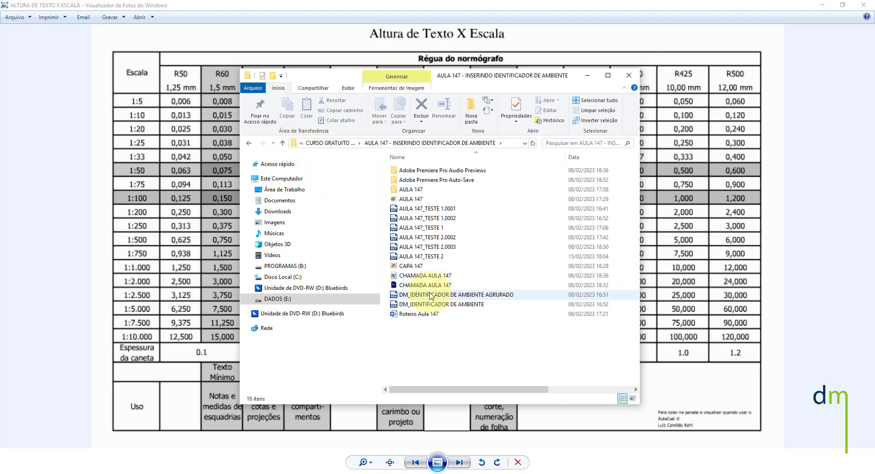
double_click(420, 315)
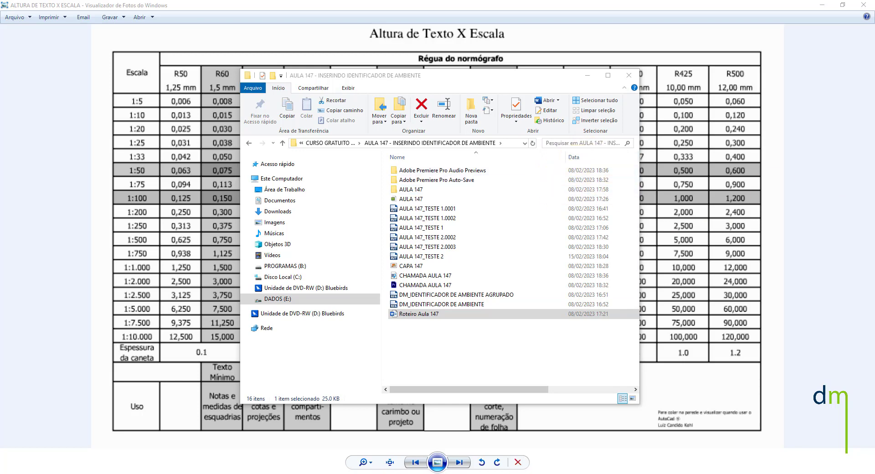
click(629, 75)
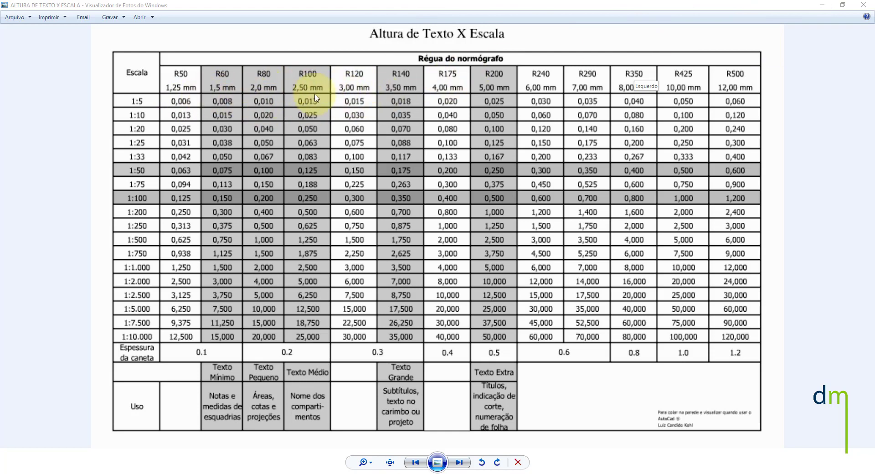
click(821, 6)
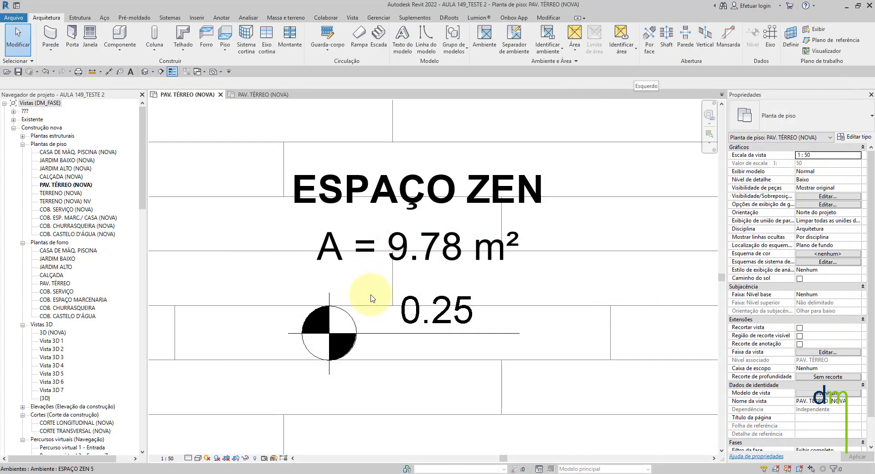
- Start the Model Text command to view its text editor, and dismiss it without placing any text
scroll(399, 344, down, 2)
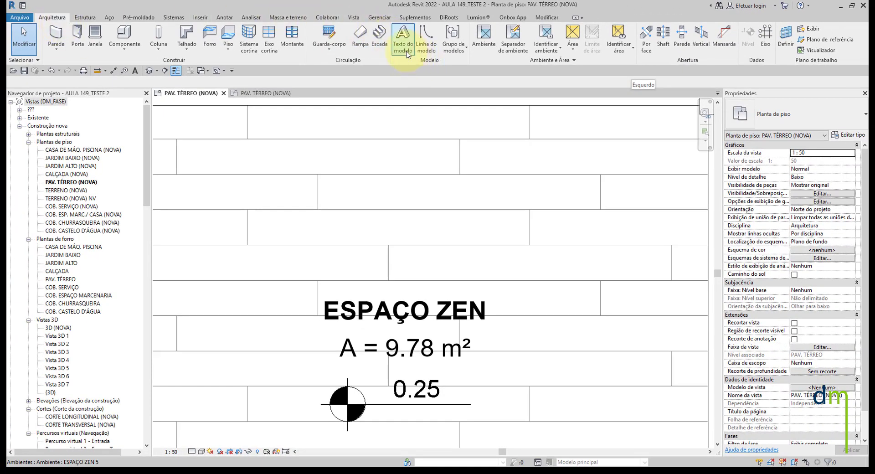
click(402, 47)
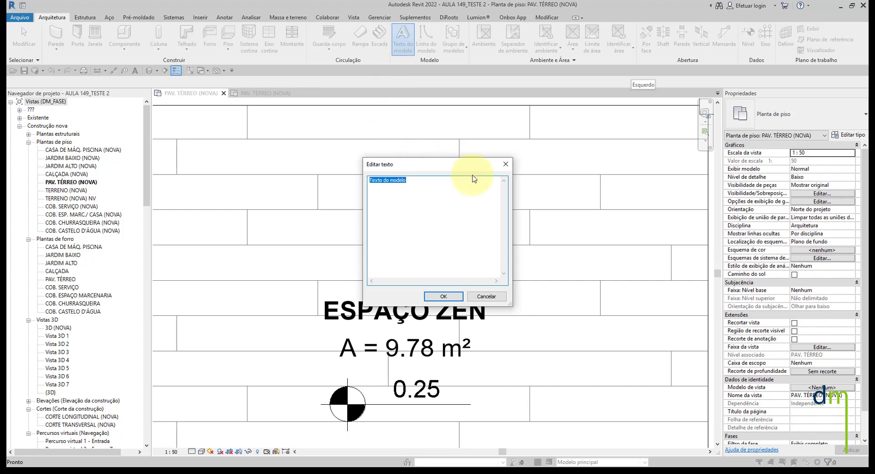
click(506, 165)
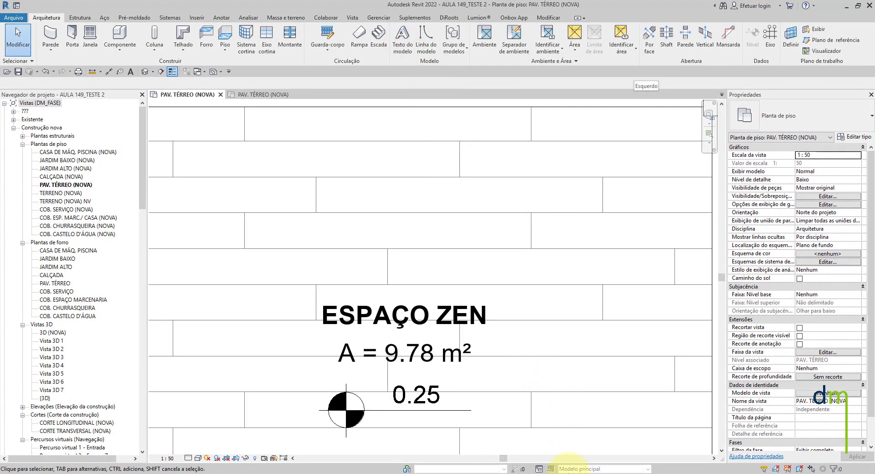
- Switch to Windows Photo Viewer to view the sign lettering in the DM_FACHADA CAFÉ image, and return to the floor plan
mouse_move(567, 469)
click(562, 445)
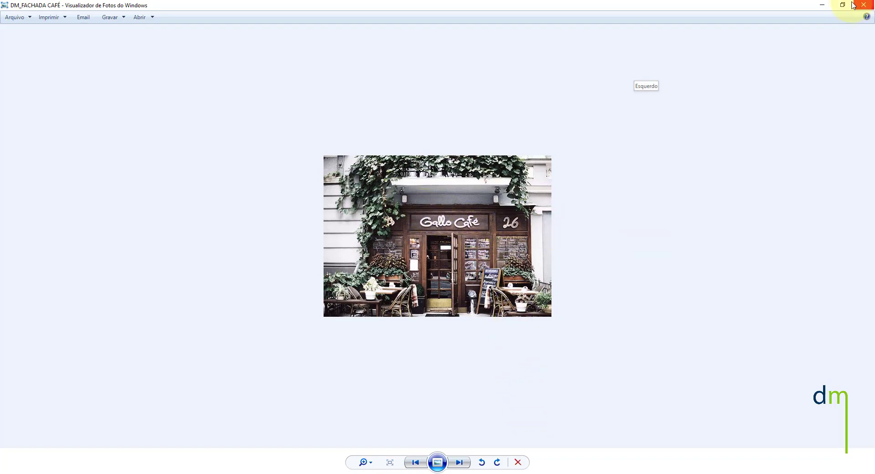
click(822, 5)
- Review the room tags and spot elevations from ESPAÇO ZEN to the surrounding pool deck and ateliê areas
scroll(391, 306, down, 3)
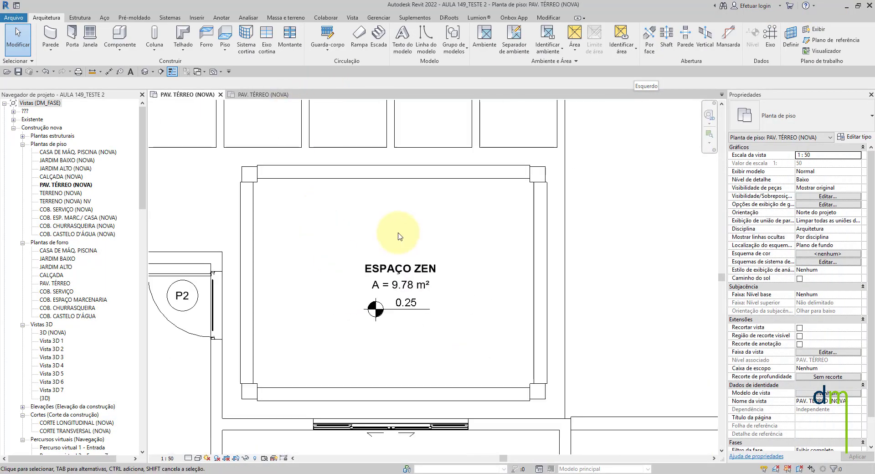
scroll(407, 279, up, 3)
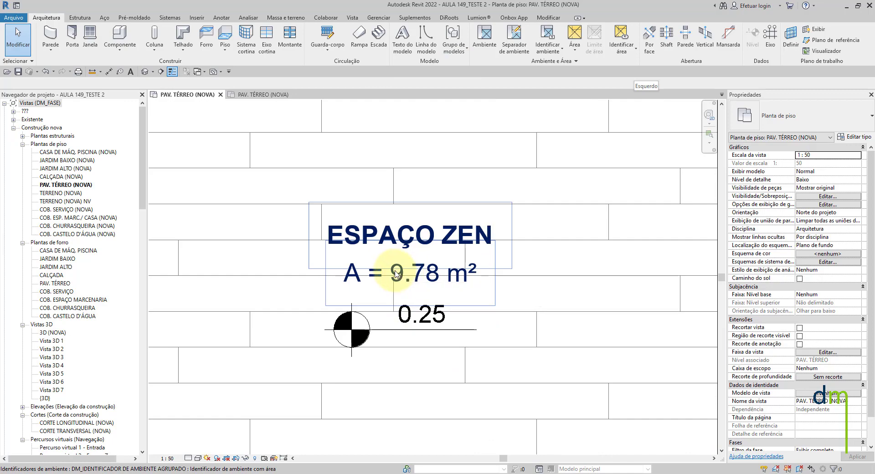
scroll(402, 276, down, 5)
scroll(401, 254, down, 3)
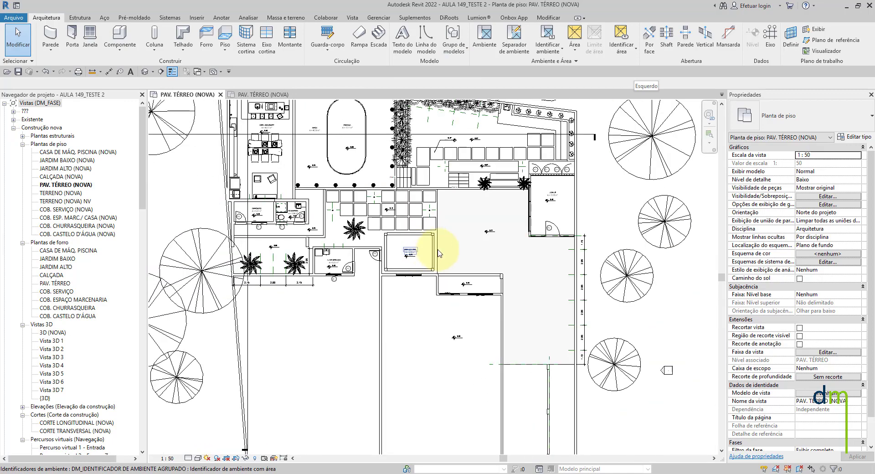
scroll(555, 201, up, 6)
scroll(493, 256, down, 3)
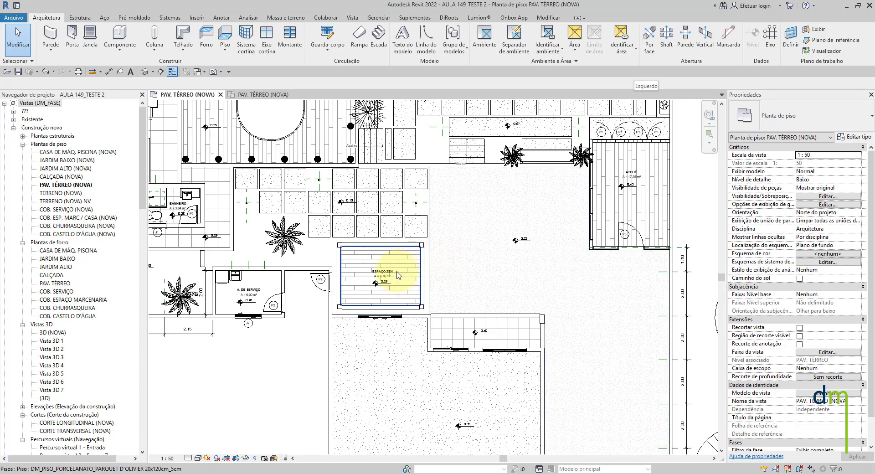
middle_drag(397, 195, 449, 301)
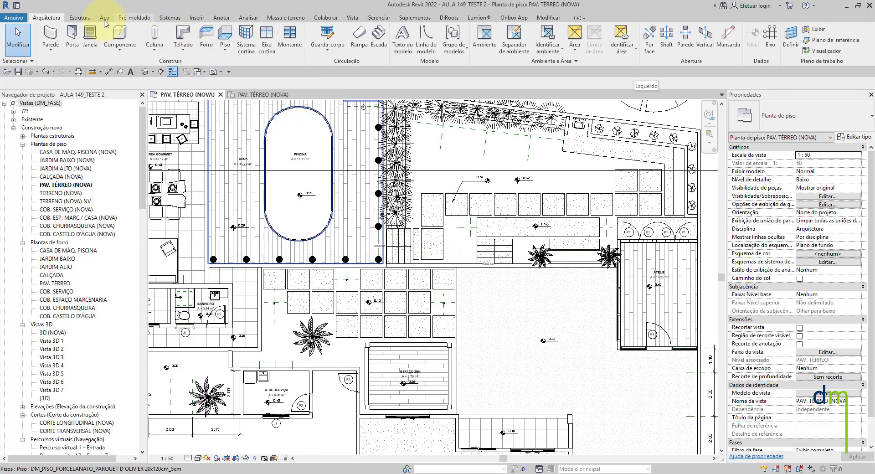
- Switch to Windows Photo Viewer to view the storefront lettering in the IPG_2000dpi image, and return to the Revit floor plan
mouse_move(570, 473)
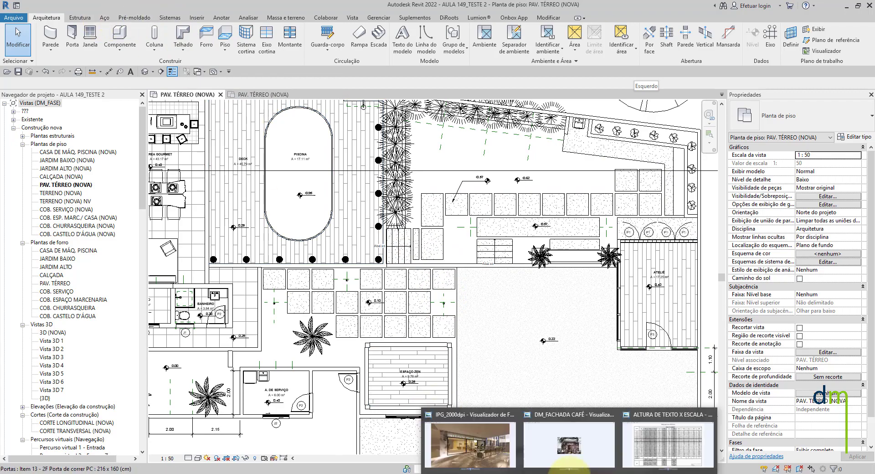
mouse_move(507, 458)
click(481, 455)
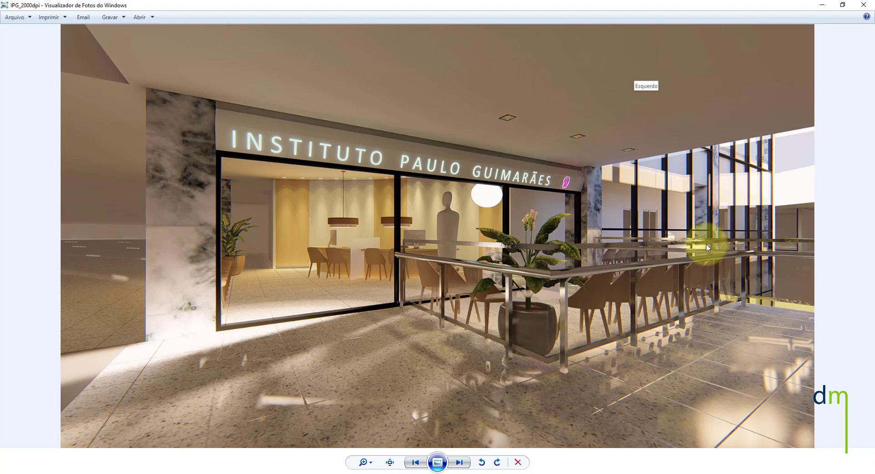
click(829, 6)
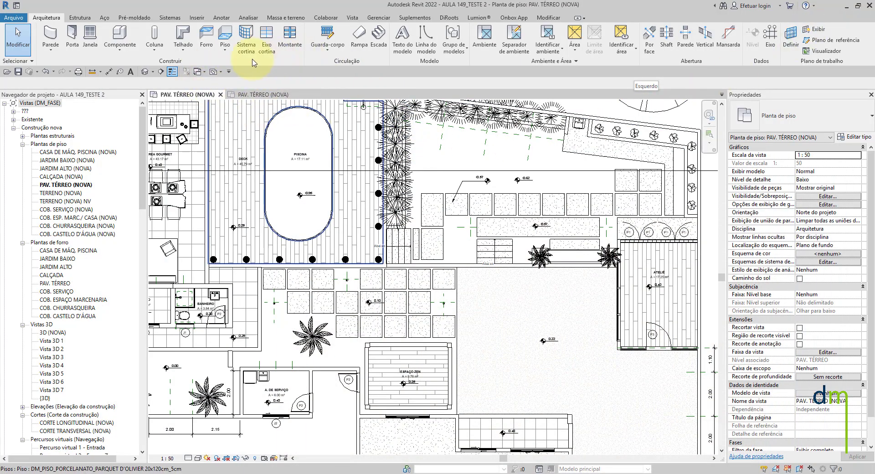
- Start the Text annotation command with the one-segment leader option
click(221, 17)
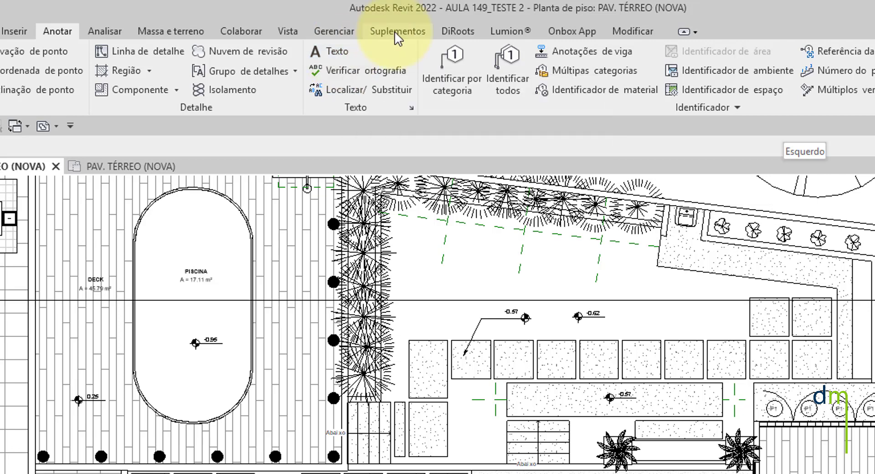
click(348, 52)
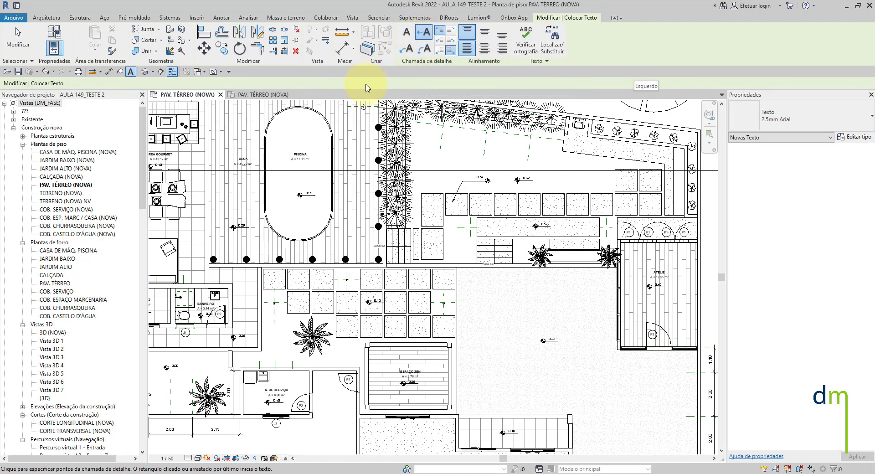
click(425, 33)
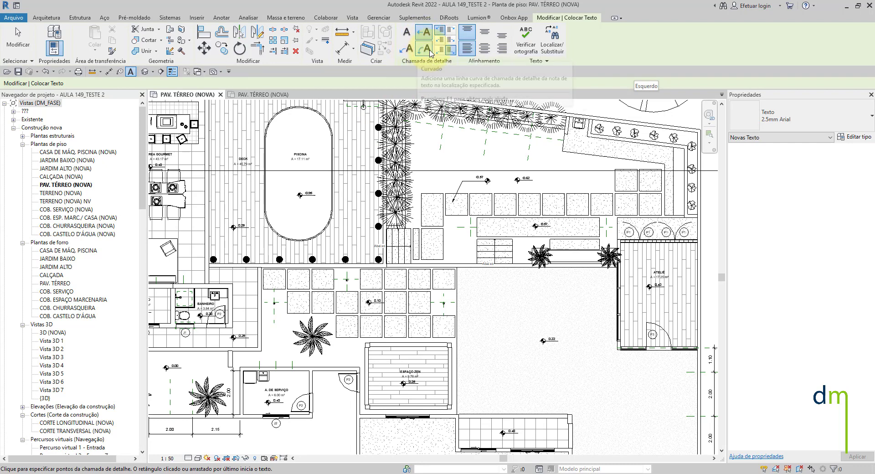
- Examine the leader line and arrowhead of the -0.57 spot elevation above the paving slabs
scroll(464, 186, up, 1)
scroll(464, 185, up, 5)
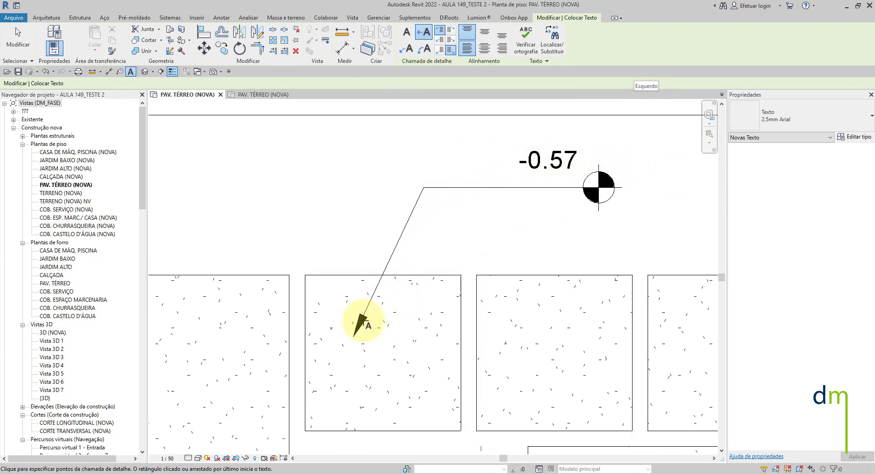
scroll(365, 313, down, 2)
scroll(364, 312, down, 4)
scroll(369, 316, up, 3)
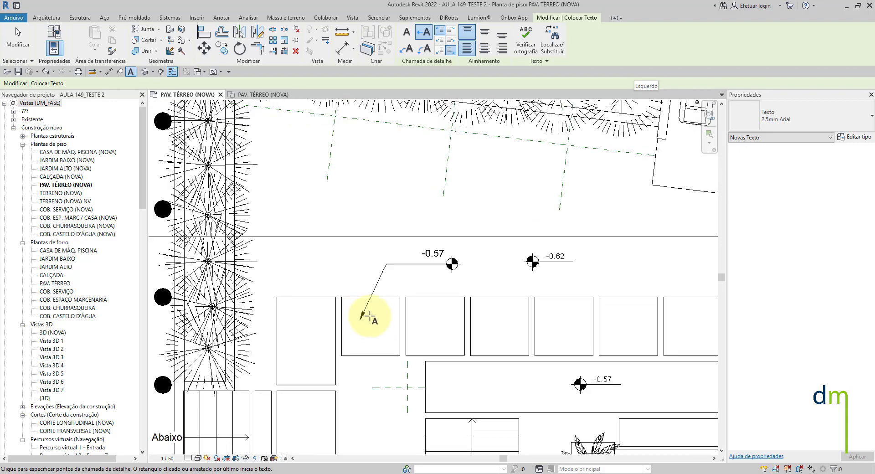
scroll(459, 273, down, 7)
scroll(497, 360, up, 5)
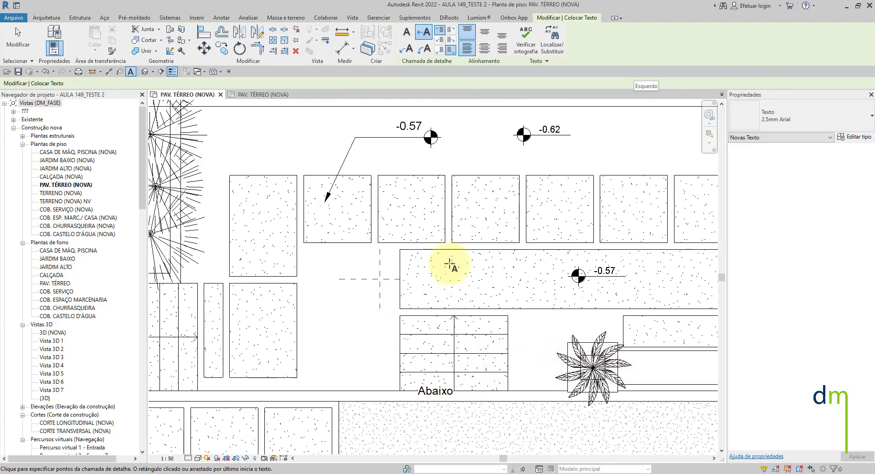
scroll(388, 137, up, 4)
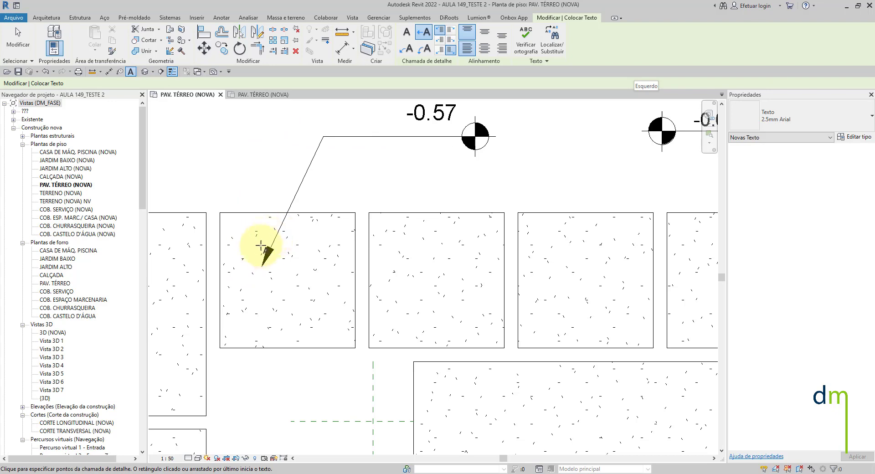
scroll(268, 254, down, 2)
scroll(273, 228, up, 3)
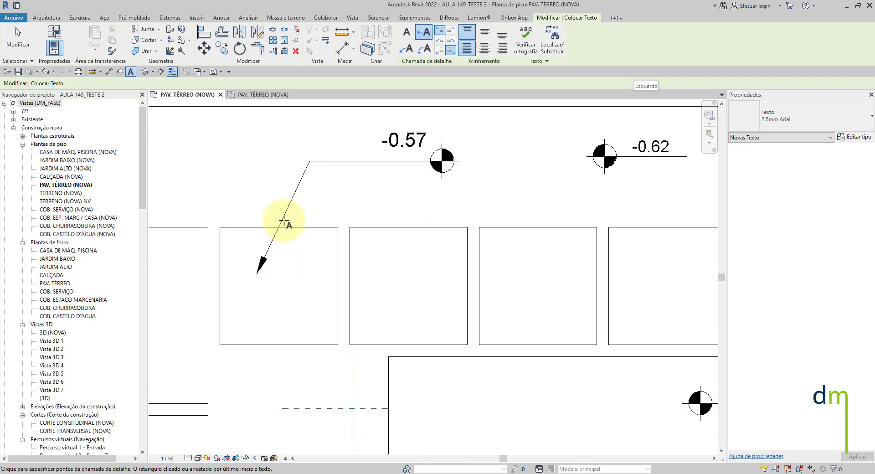
middle_drag(349, 222, 356, 260)
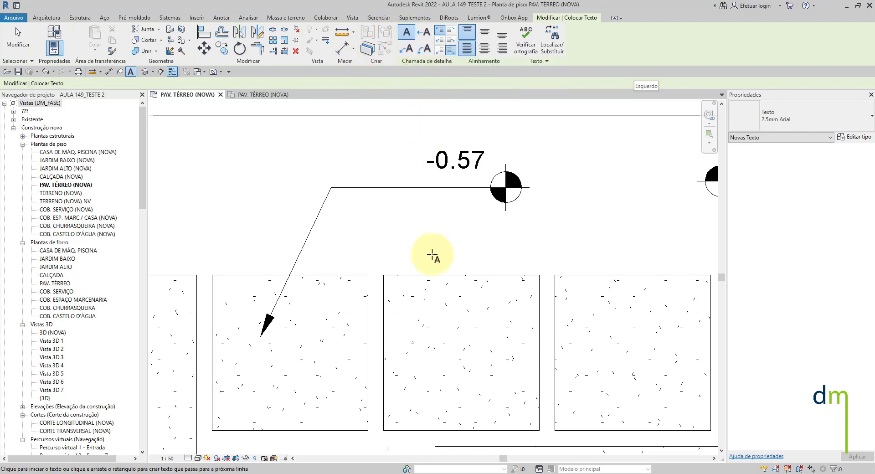
- Place a text note reading ARIAL without a leader in the open area beside the -0.62 spot elevation
scroll(433, 250, down, 5)
scroll(447, 252, up, 4)
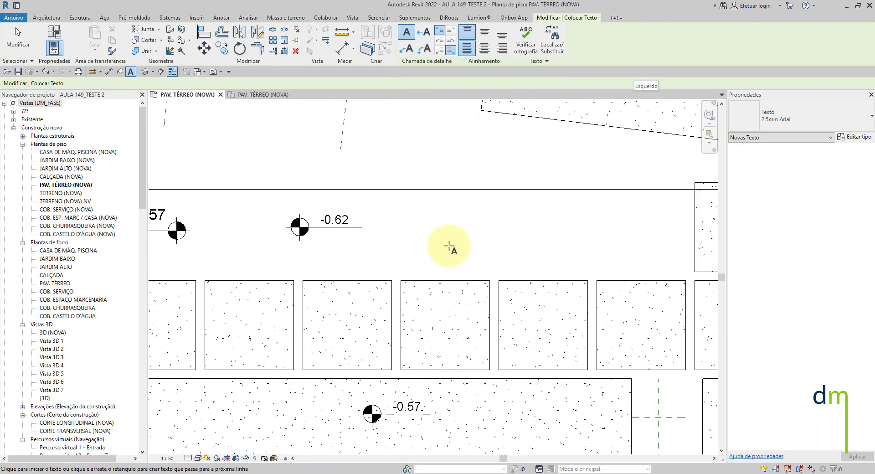
click(453, 249)
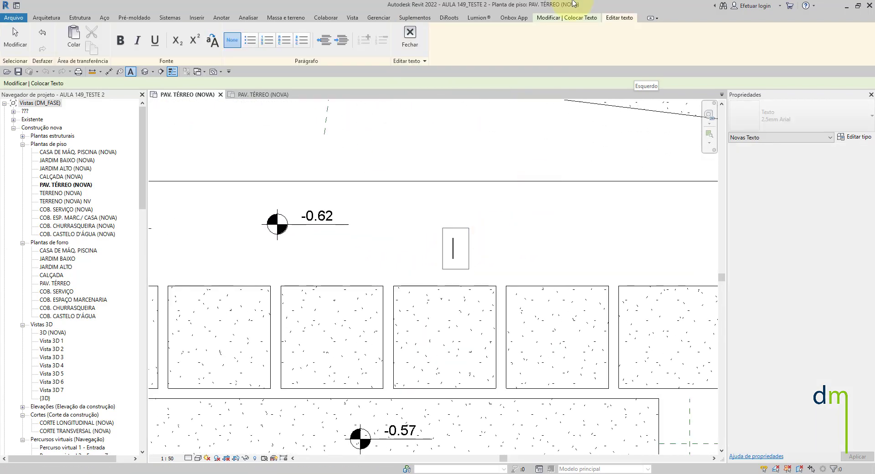
text(AR)
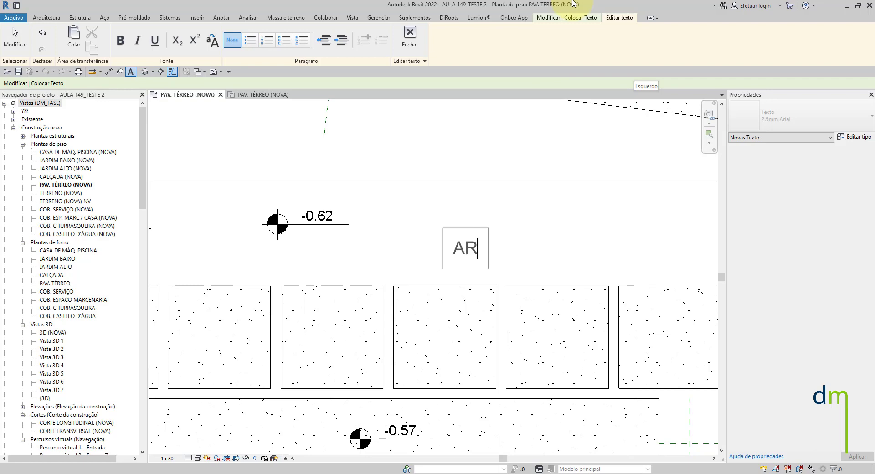
text(IAL)
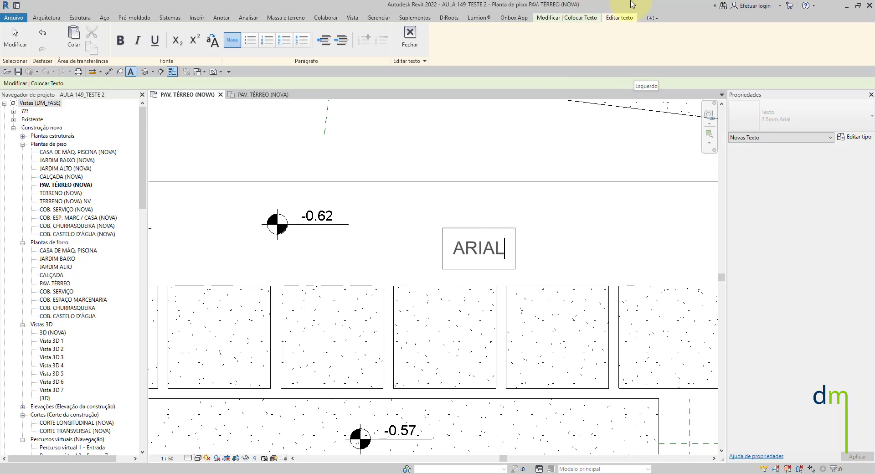
click(605, 172)
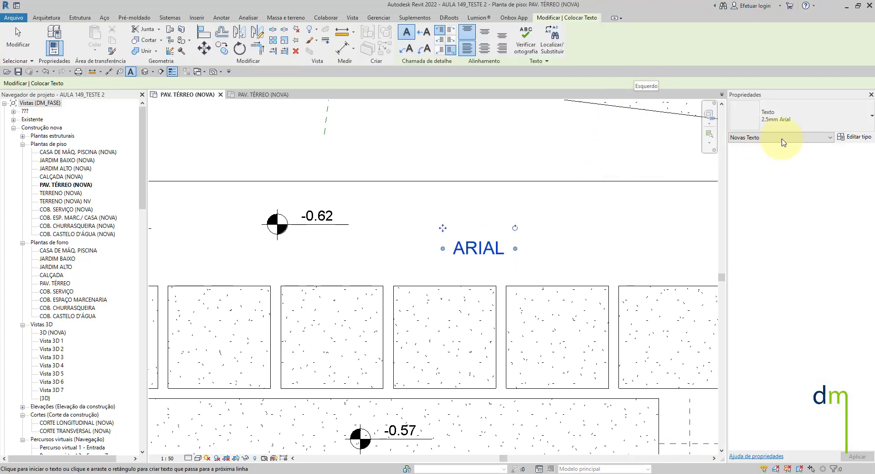
click(796, 119)
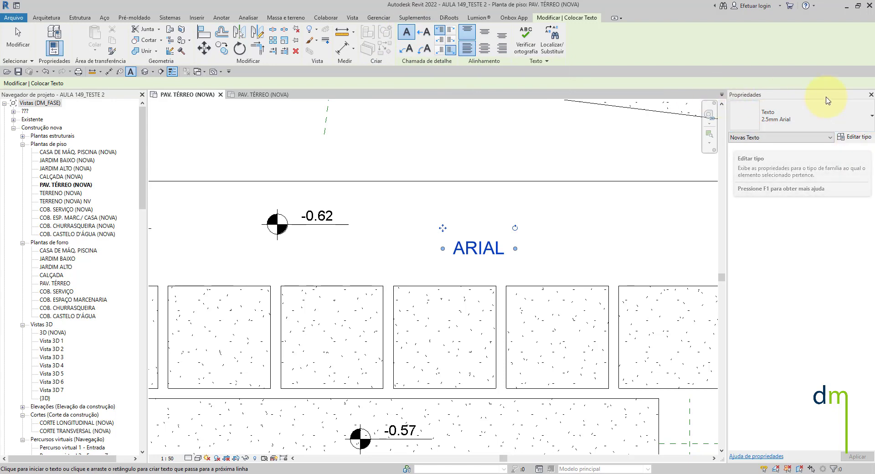
click(854, 137)
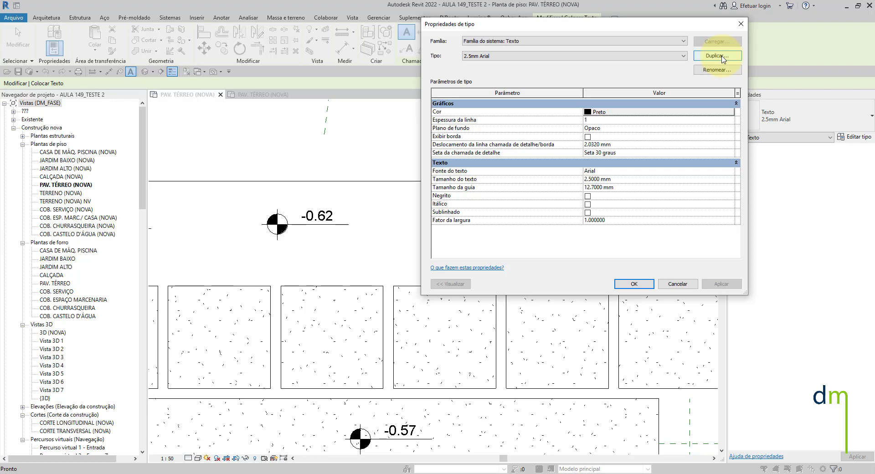
click(722, 56)
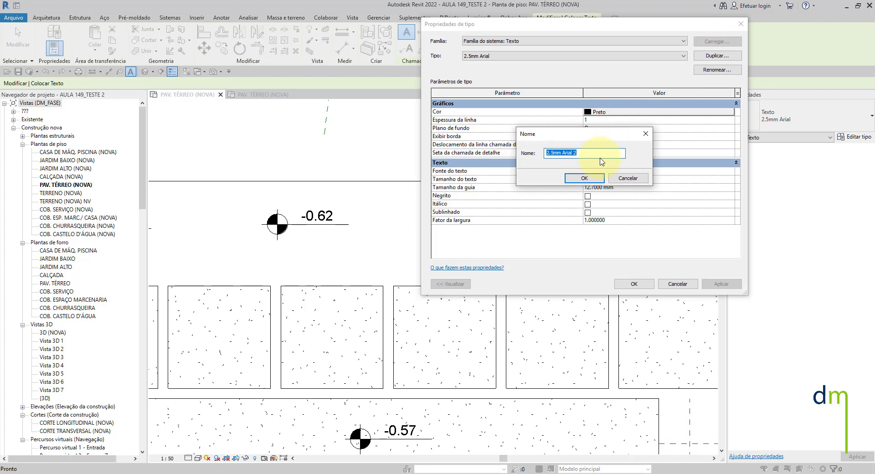
text(d)
key(BackSpace)
text(DM_)
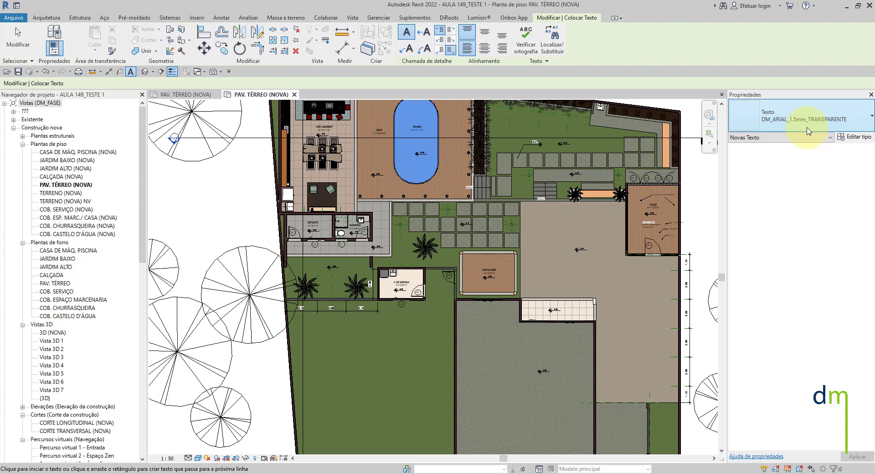
- Try to rename the DM_ARIAL_1.5mm_TRANSPARENTE text type in AULA 149_TESTE 1 as DM_ARIAL_1.5mm_NEGRITO OPACO
click(856, 138)
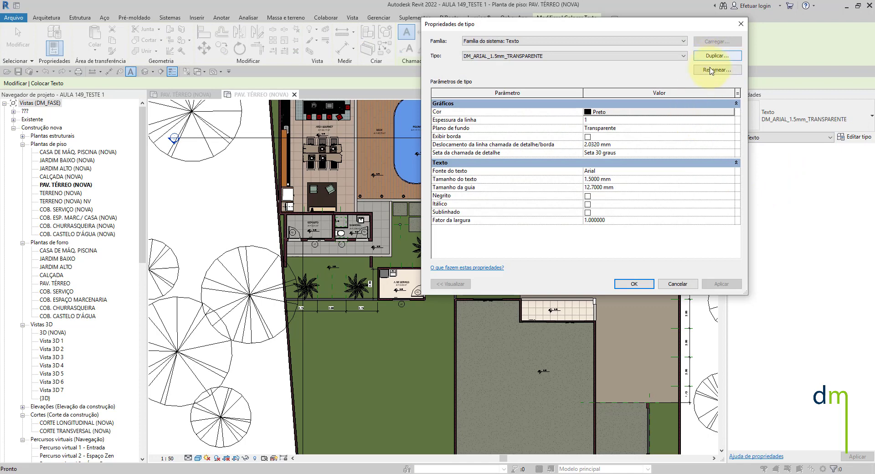
click(709, 71)
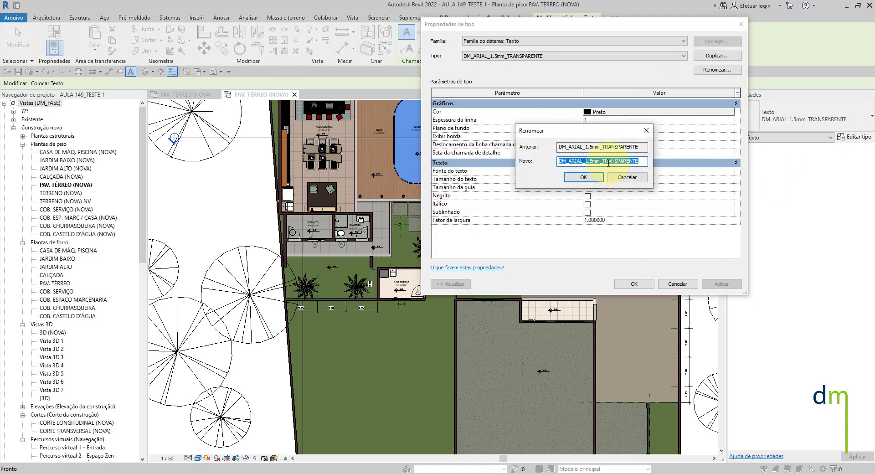
click(604, 161)
drag(603, 162, 655, 147)
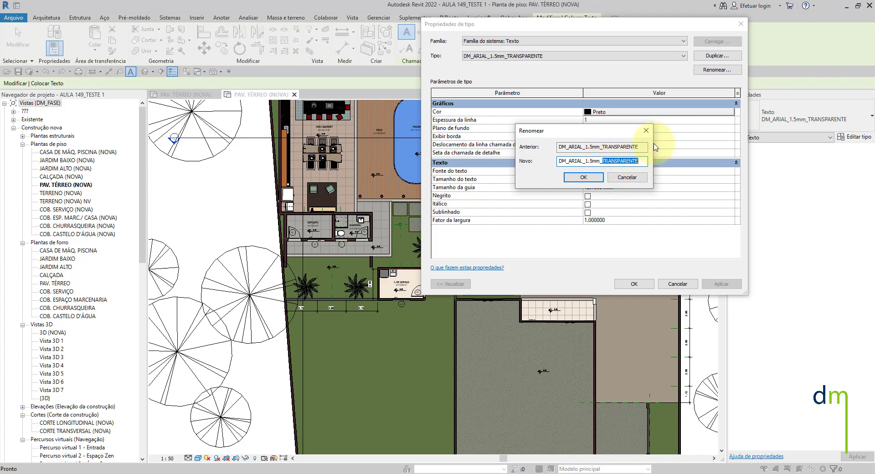
text(NEGRITO OPACO)
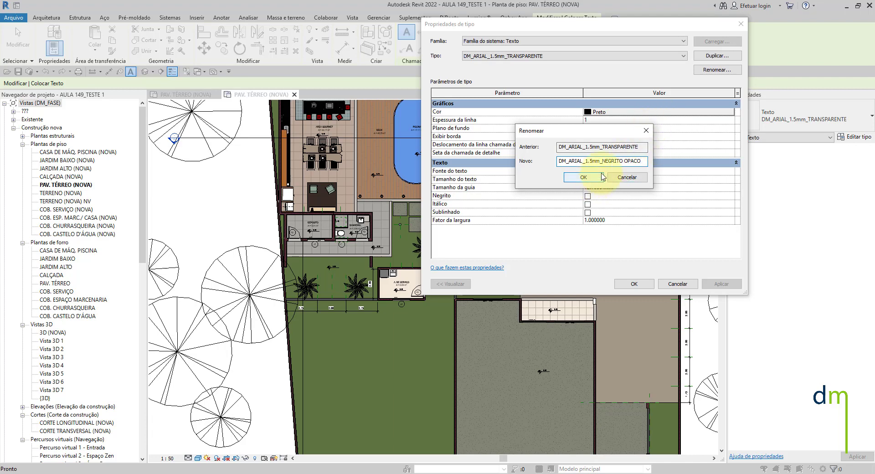
click(593, 180)
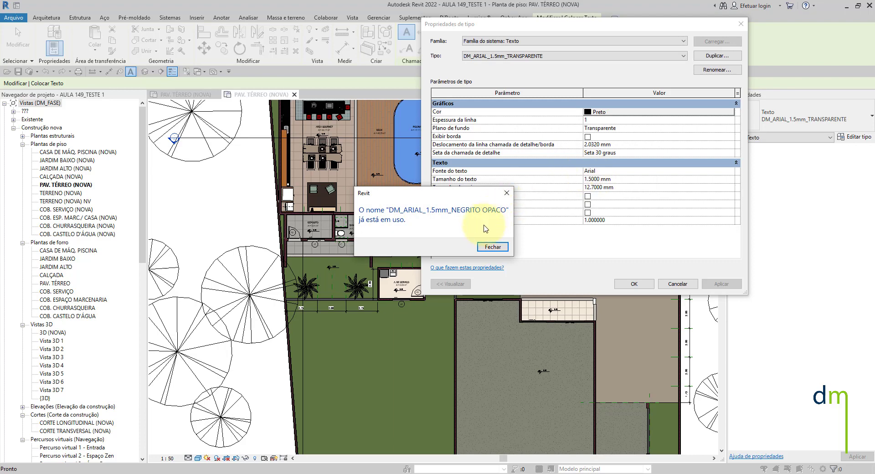
click(499, 251)
key(Escape)
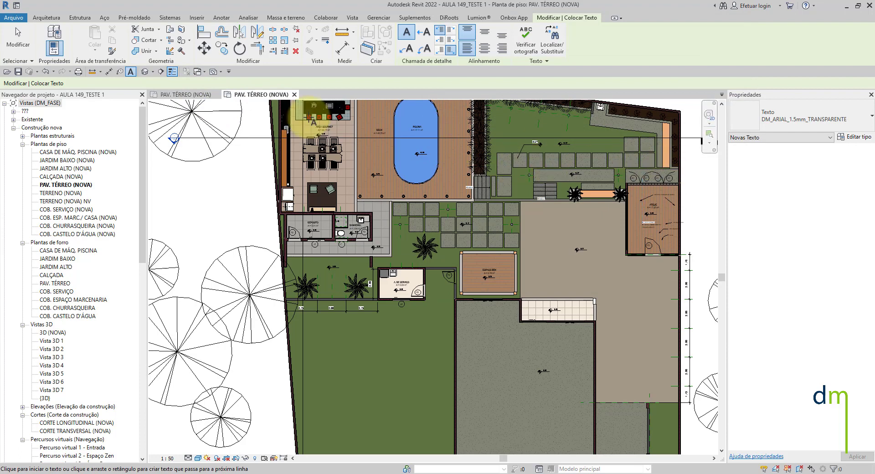
- Switch to the AULA 149_TESTE 2 floor plan and duplicate the 2.5mm Arial text type as DM_ARIAL_1.5mm_NEGRITO OPACO
click(182, 94)
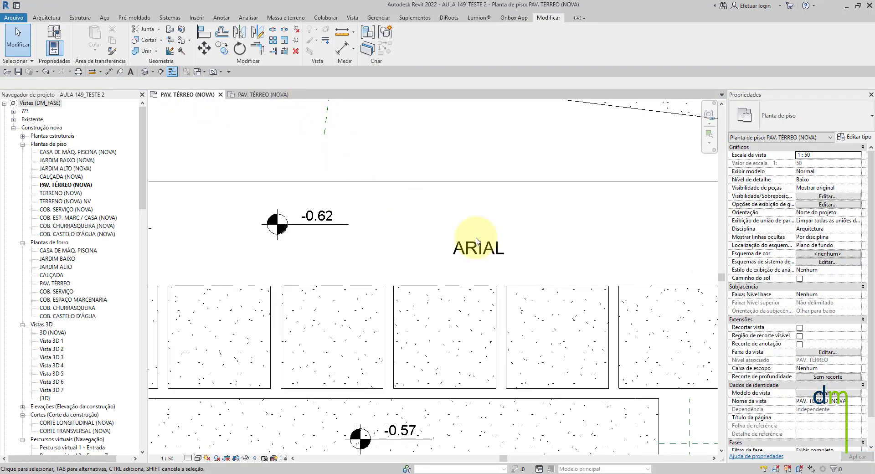
click(476, 241)
key(Escape)
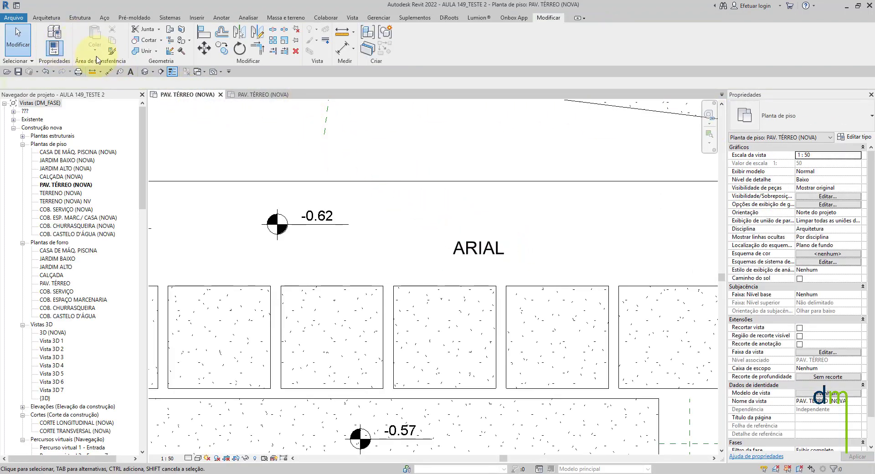
click(131, 72)
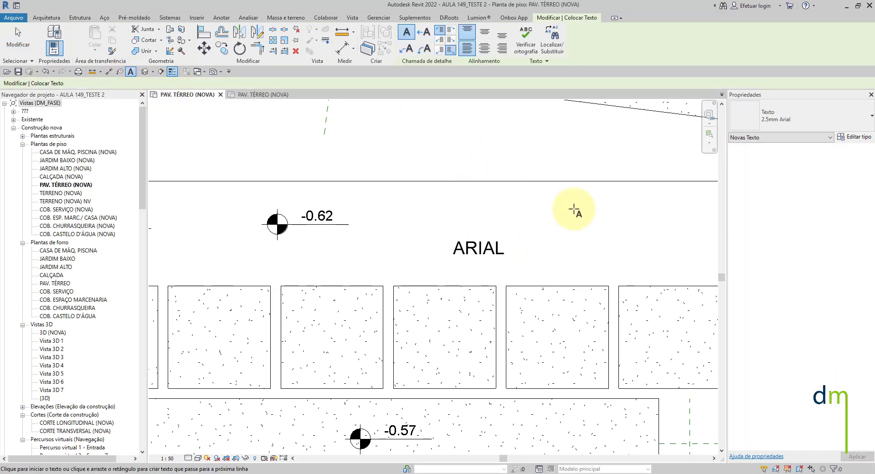
click(854, 137)
click(717, 55)
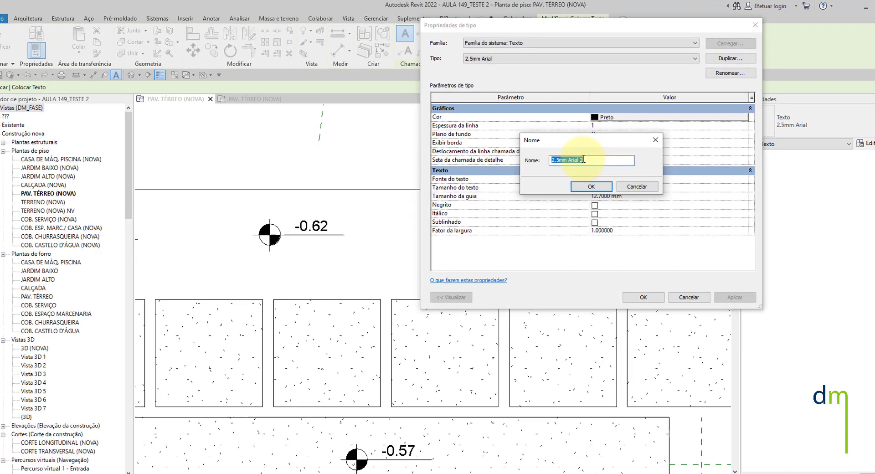
text(DM_ARIAL_1.5mm_NEGRITO)
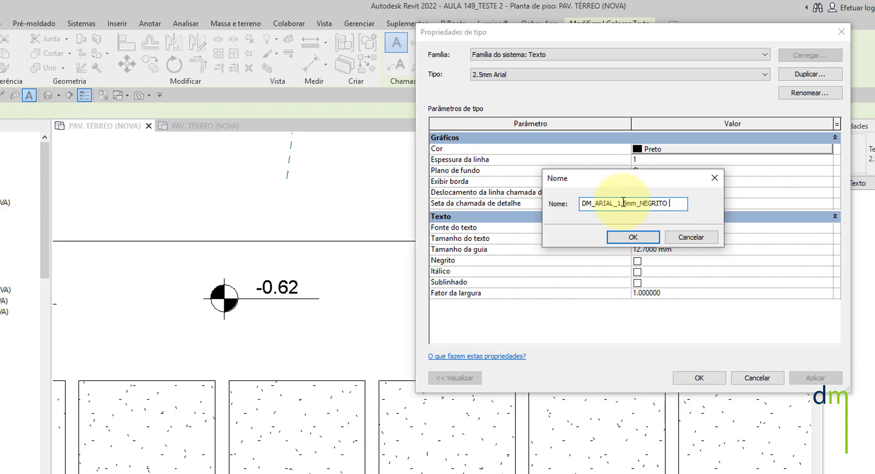
text(CO)
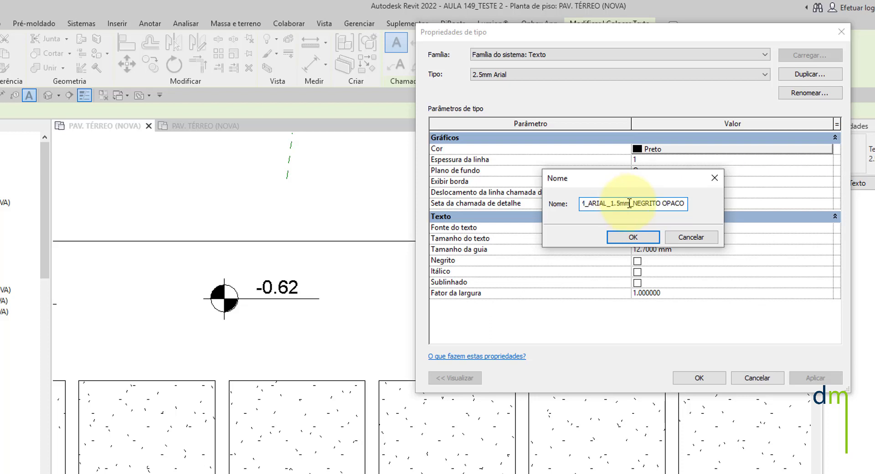
click(634, 237)
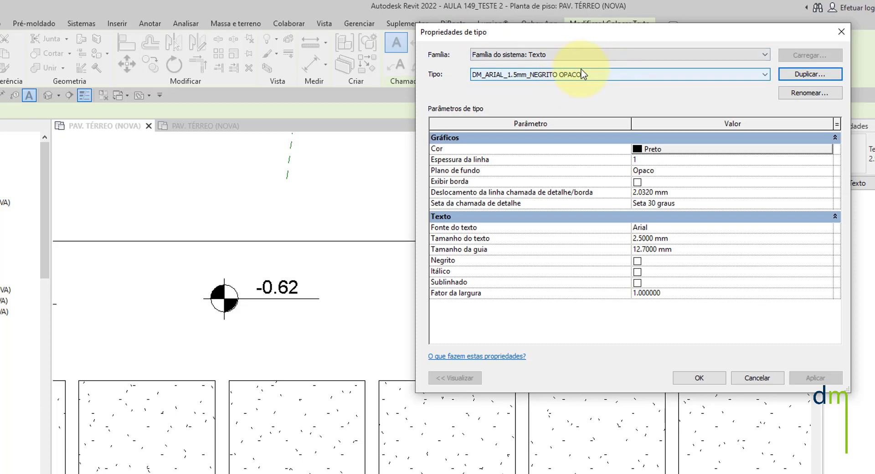
- Set the DM_ARIAL_1.5mm_NEGRITO OPACO type's text size to 1.5 mm with an Opaco background
double_click(649, 239)
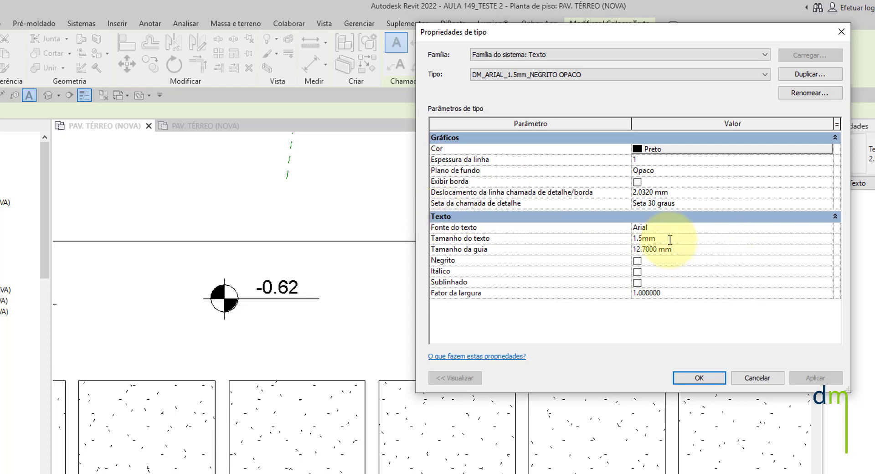
text(1.5mm)
click(729, 171)
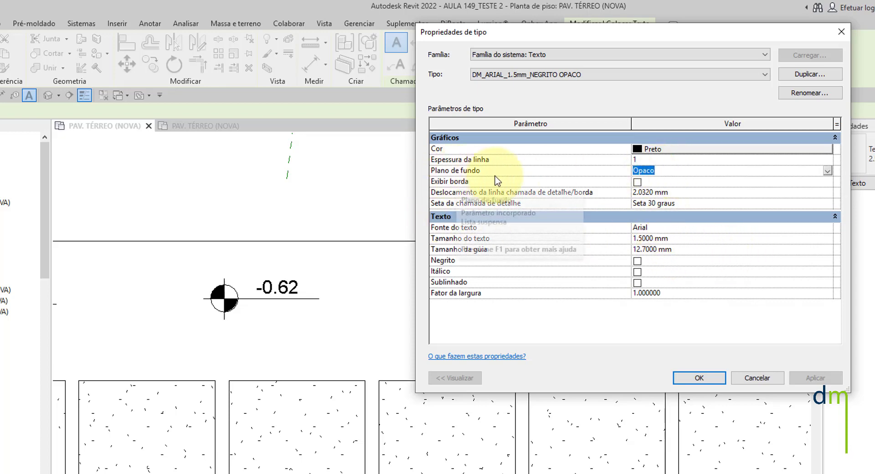
click(828, 171)
click(828, 173)
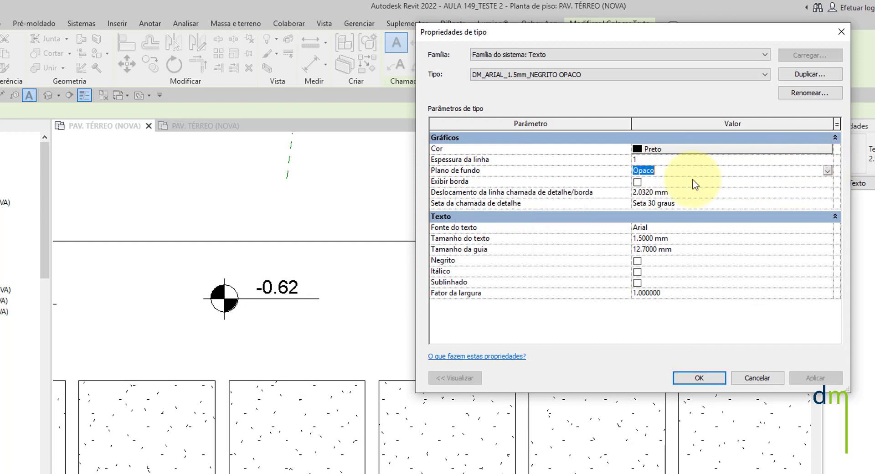
click(828, 175)
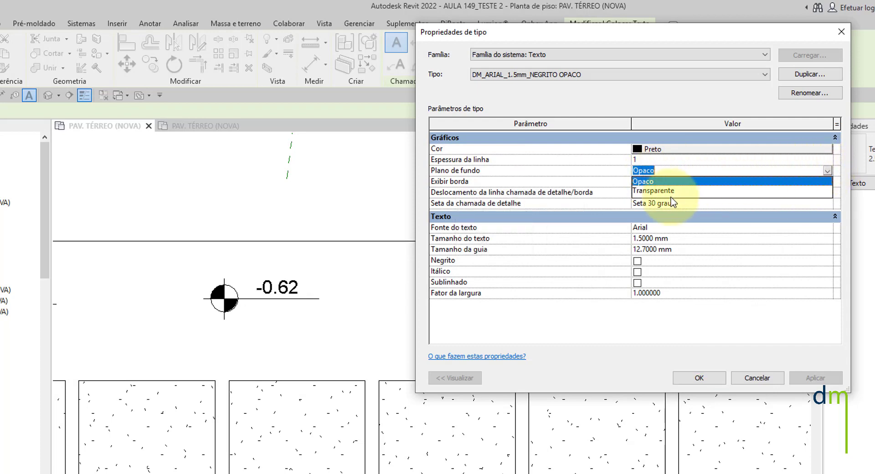
click(752, 176)
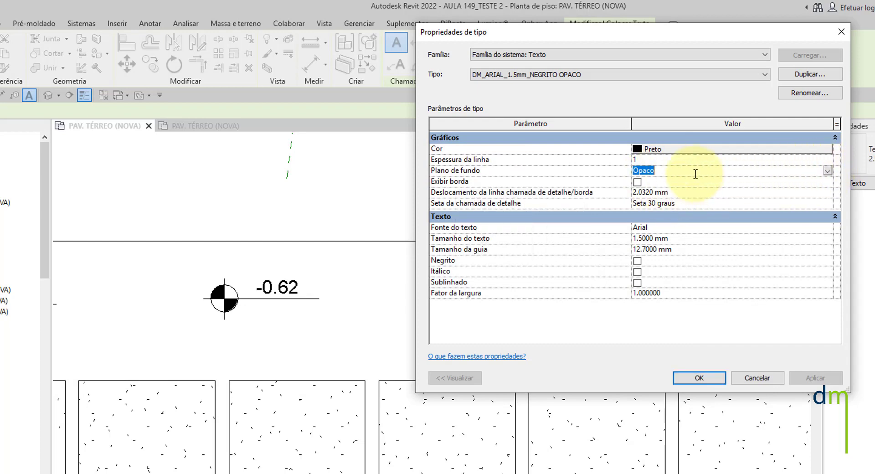
click(700, 378)
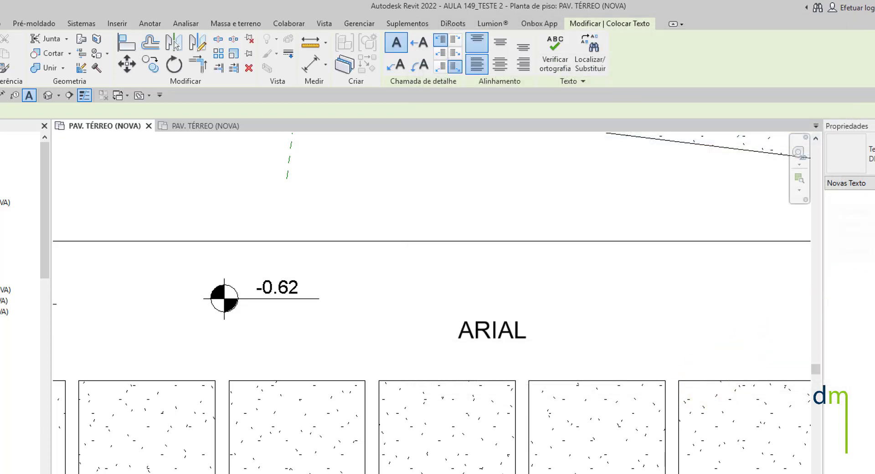
- Duplicate the opaque bold text type as DM_ARIAL_1.5mm_NEGRITO TRANSPARENTE and set its background to Transparente
click(856, 183)
click(813, 75)
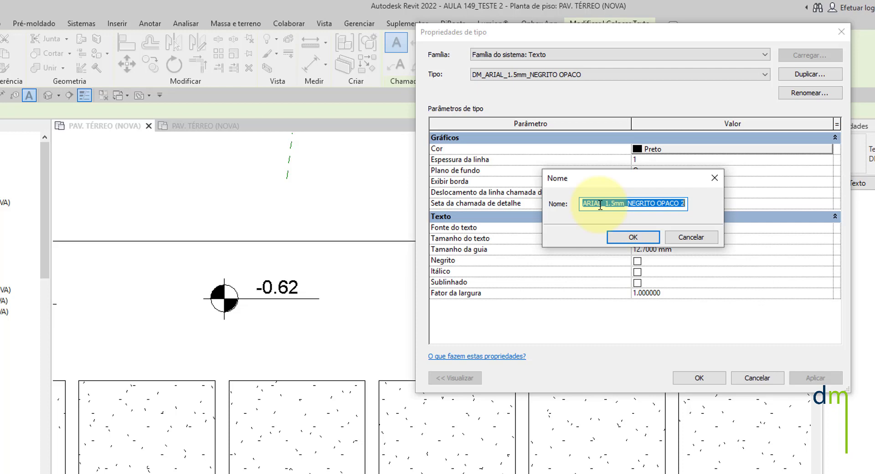
drag(659, 203, 692, 202)
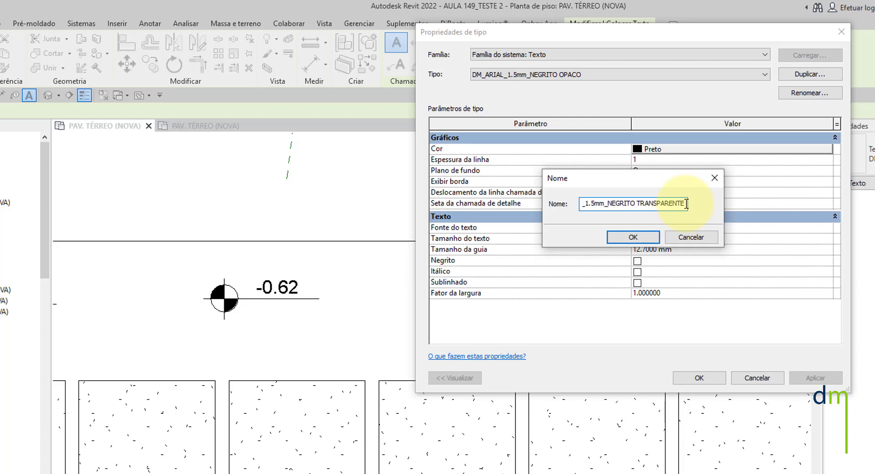
click(633, 238)
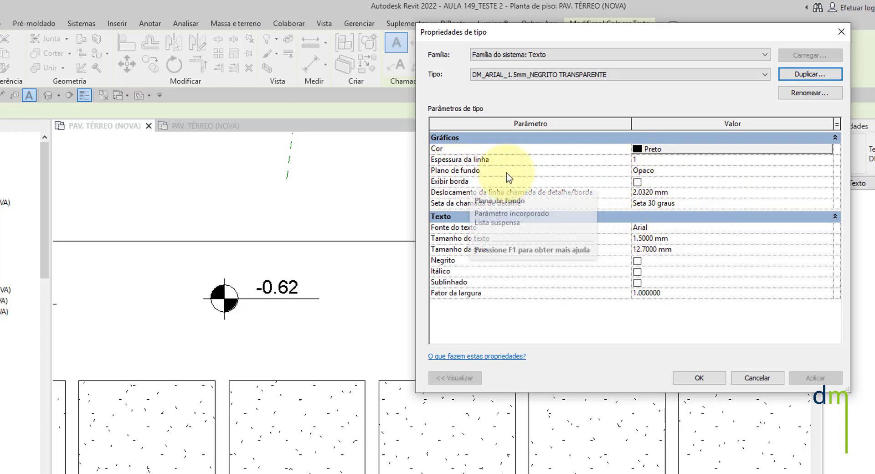
click(832, 174)
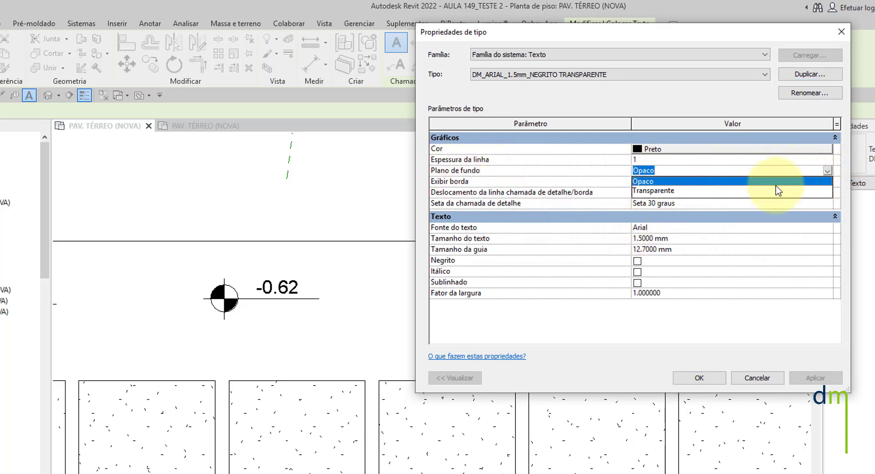
click(670, 189)
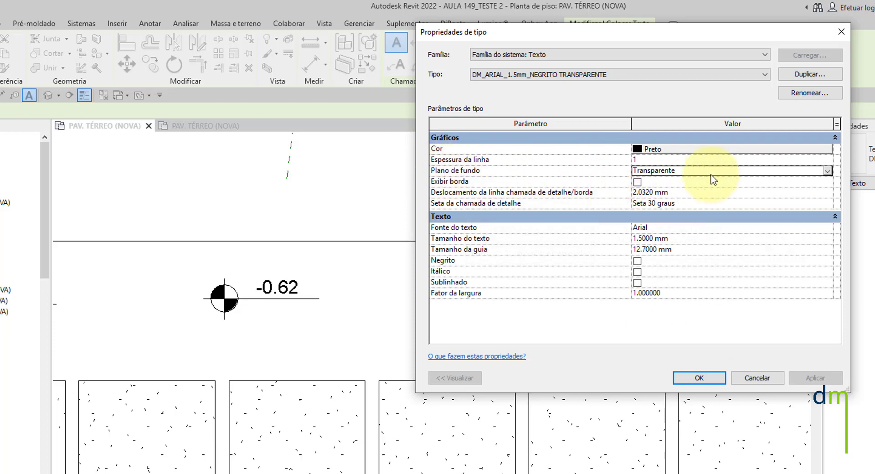
click(643, 237)
click(699, 378)
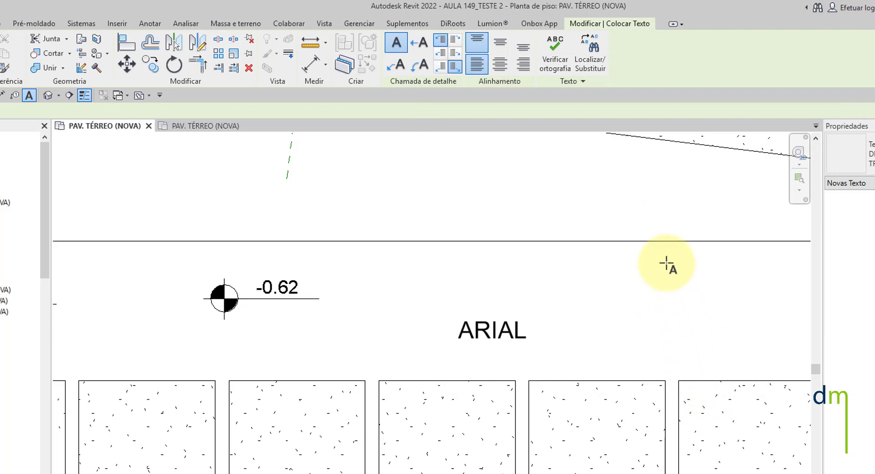
- Duplicate the transparent bold text type as DM_ARIAL_1.5mm_TRANSPARENTE
click(874, 183)
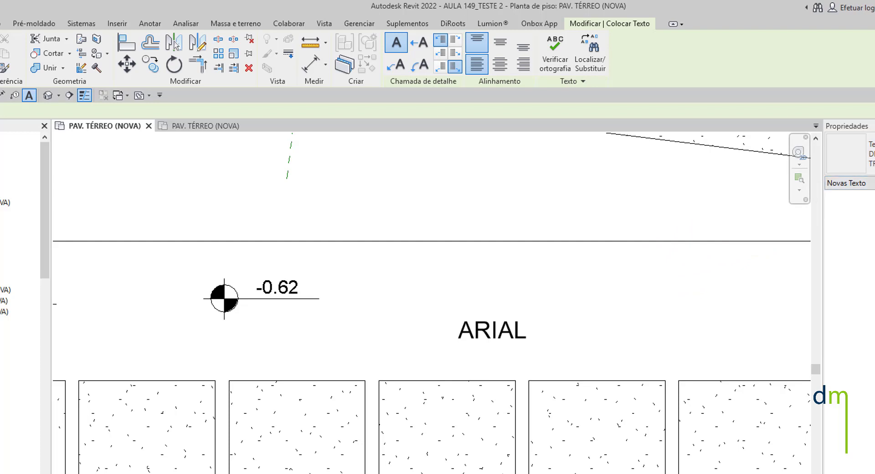
click(804, 74)
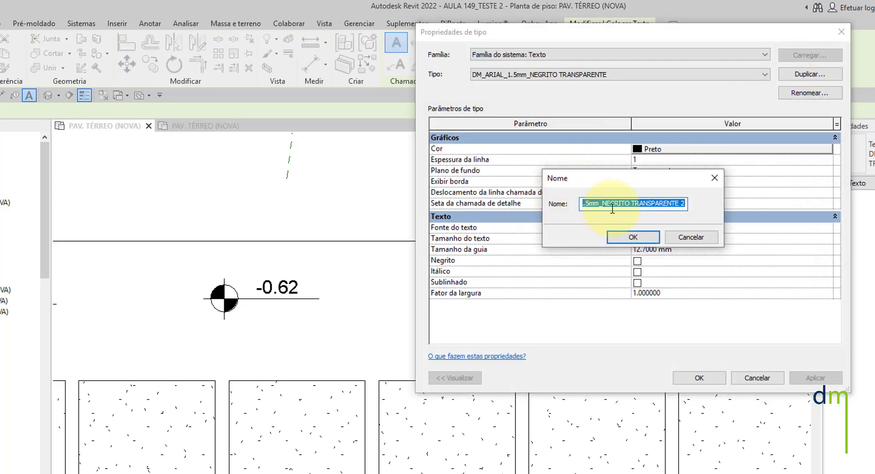
click(633, 203)
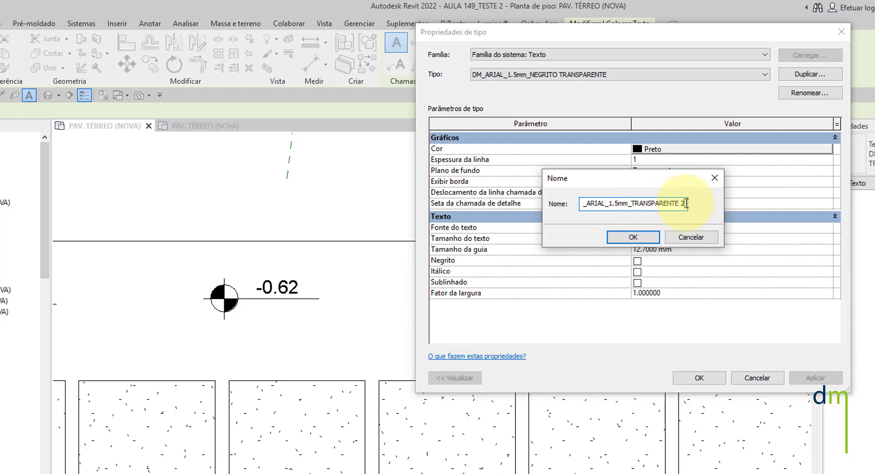
click(633, 237)
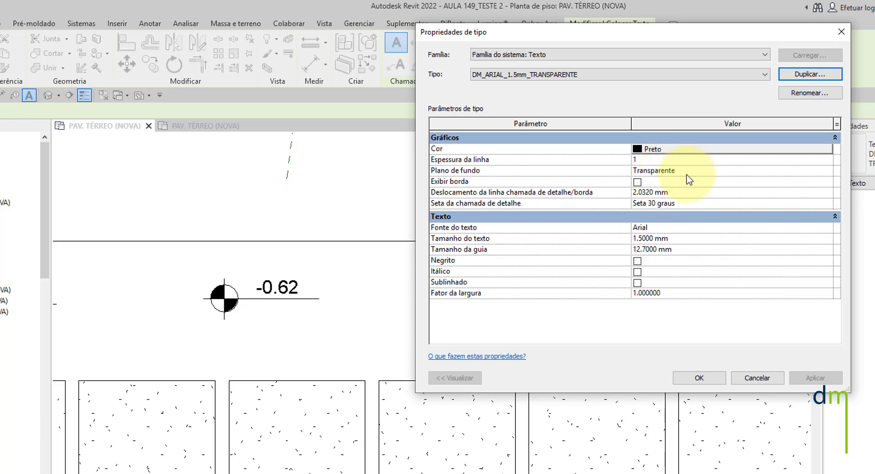
click(700, 379)
- Enable bold for the DM_ARIAL_1.5mm_NEGRITO TRANSPARENTE text type
click(850, 155)
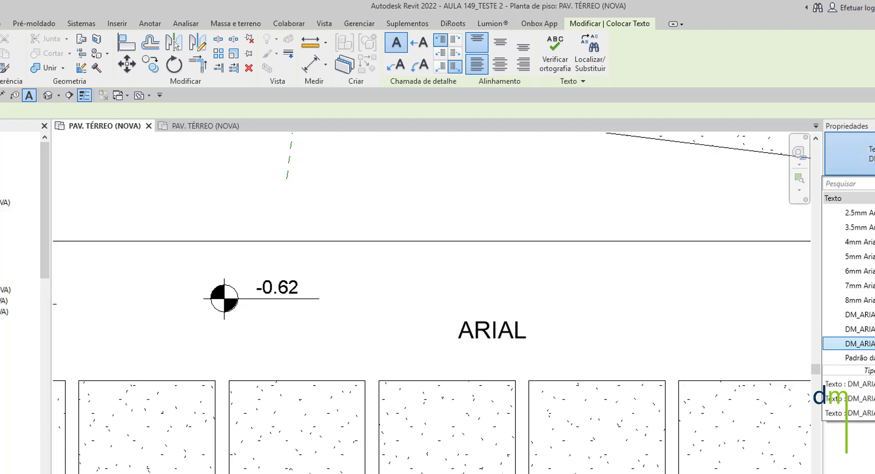
click(860, 329)
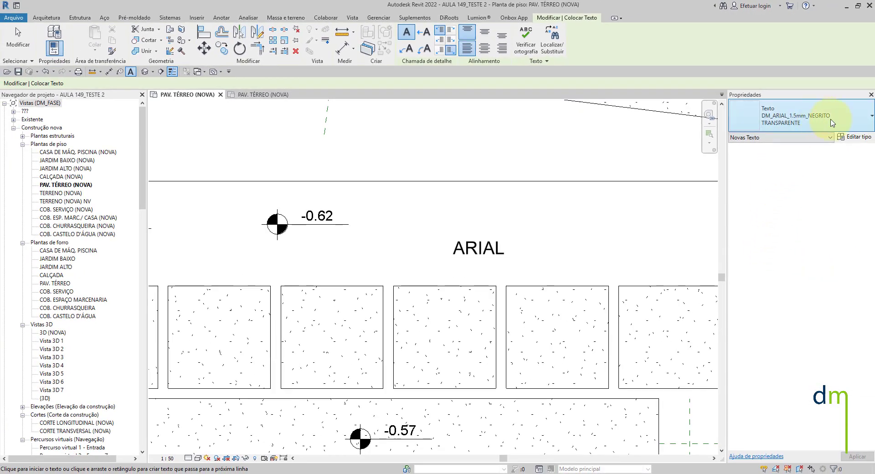
click(862, 142)
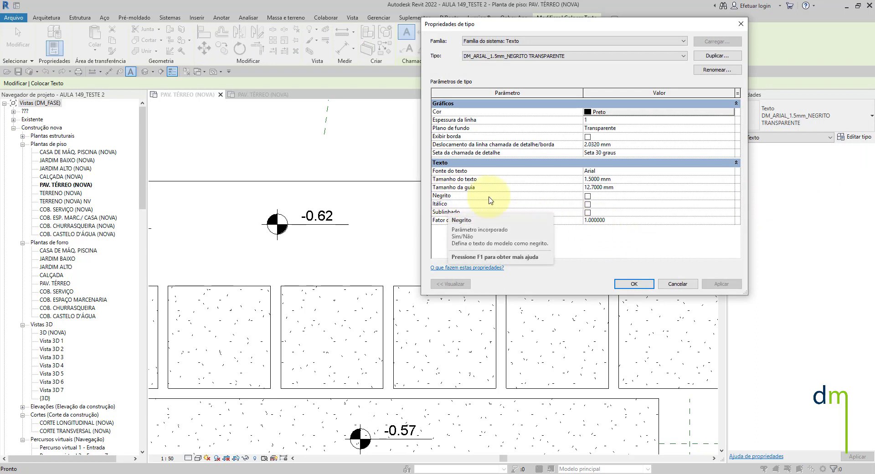
click(587, 196)
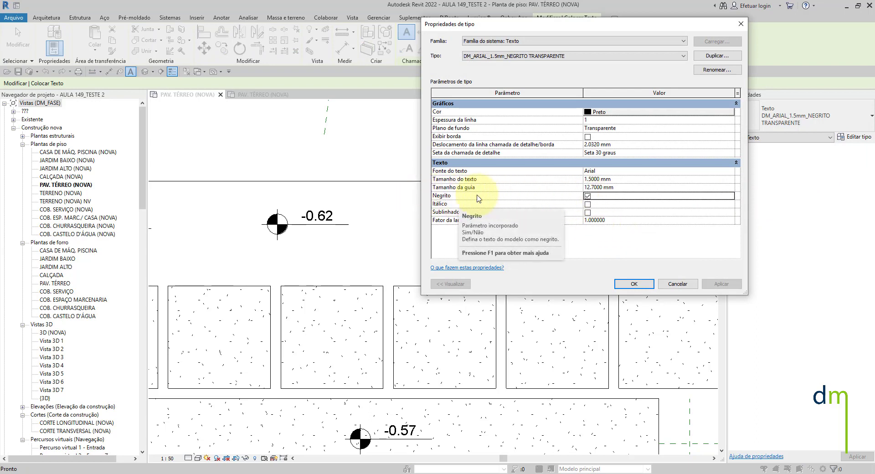
click(645, 285)
- Enable bold for the DM_ARIAL_1.5mm_NEGRITO OPACO text type
click(798, 123)
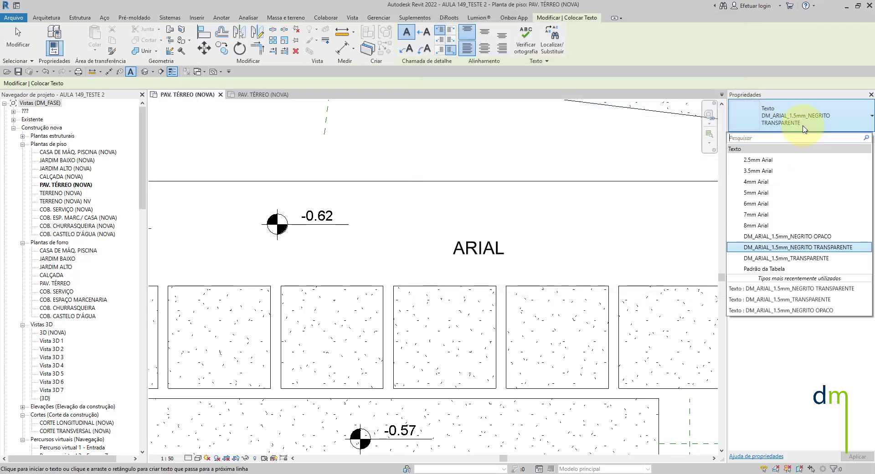
click(801, 236)
click(853, 137)
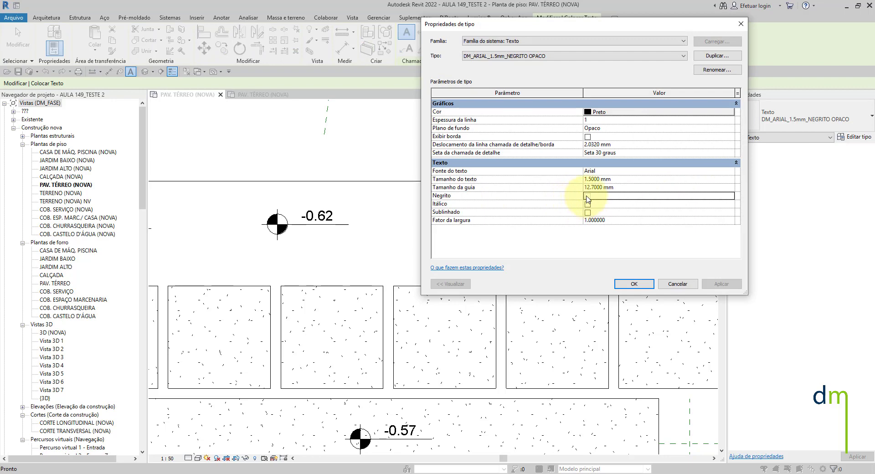
click(588, 196)
click(634, 284)
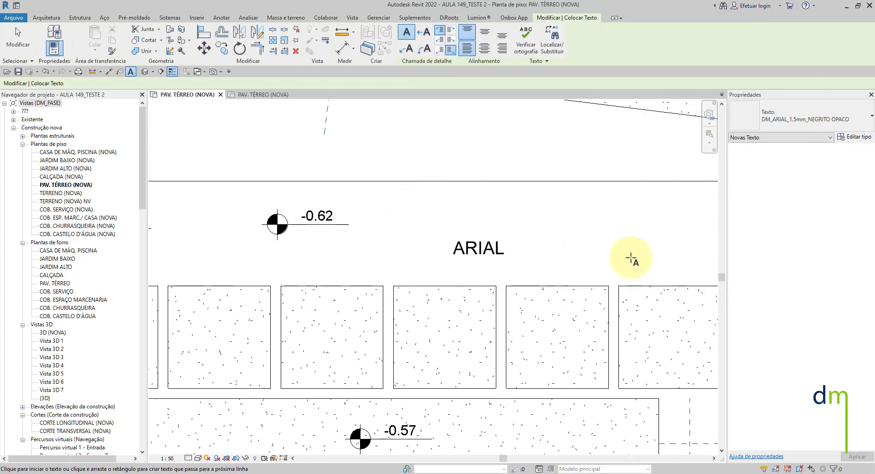
- Place a text note reading NEGRITO OPACO in the ATELIÊ room, below the 0.40 level mark, using the bold opaque type
scroll(537, 147, down, 5)
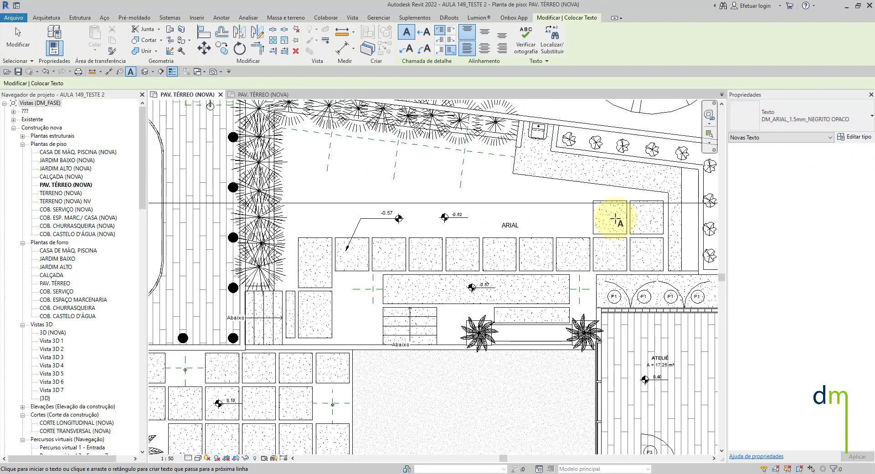
scroll(510, 296, down, 1)
scroll(506, 310, up, 6)
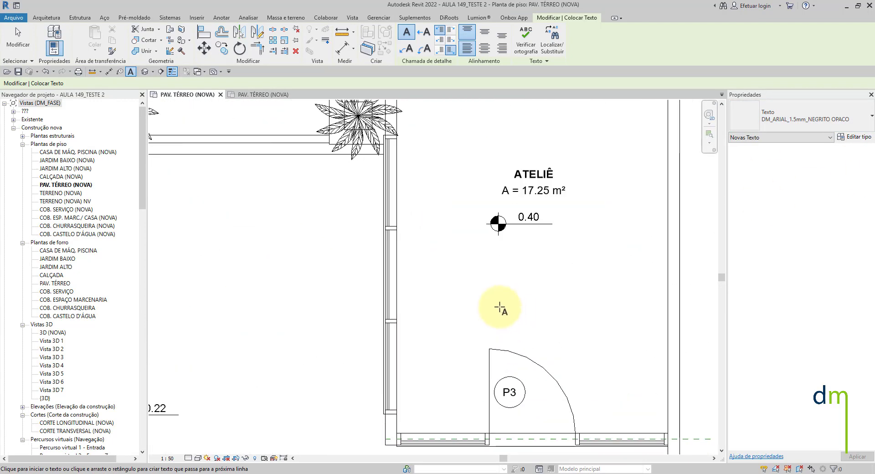
scroll(481, 269, up, 2)
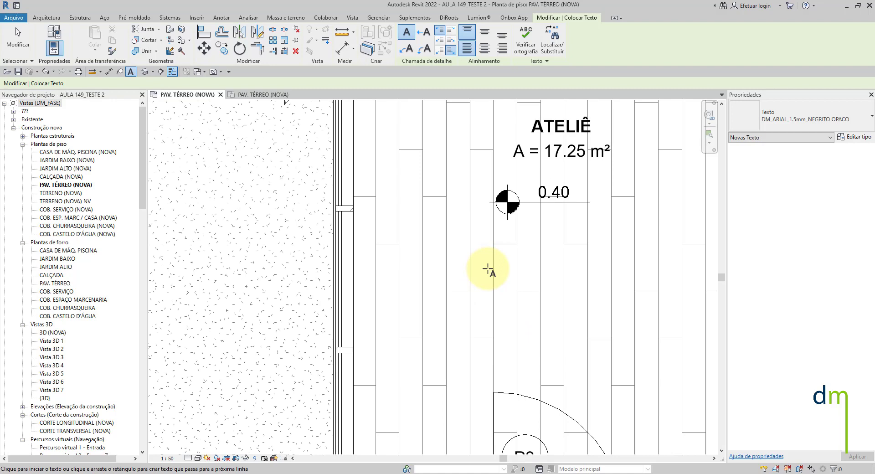
middle_drag(491, 274, 410, 274)
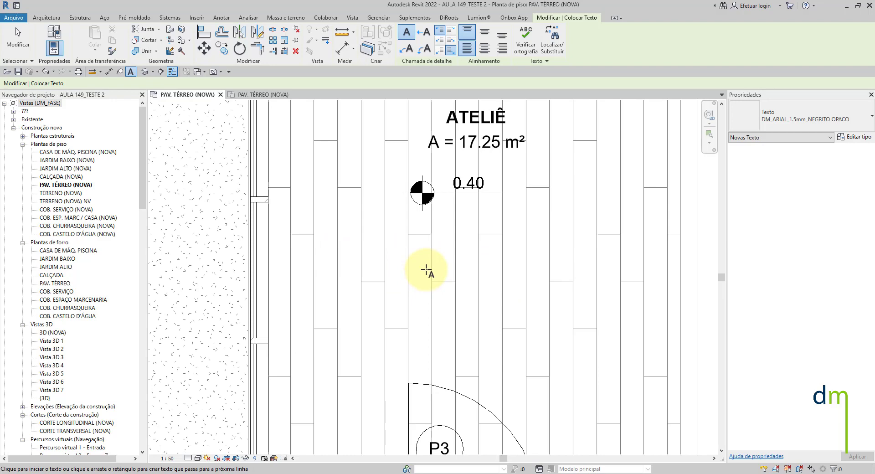
click(426, 271)
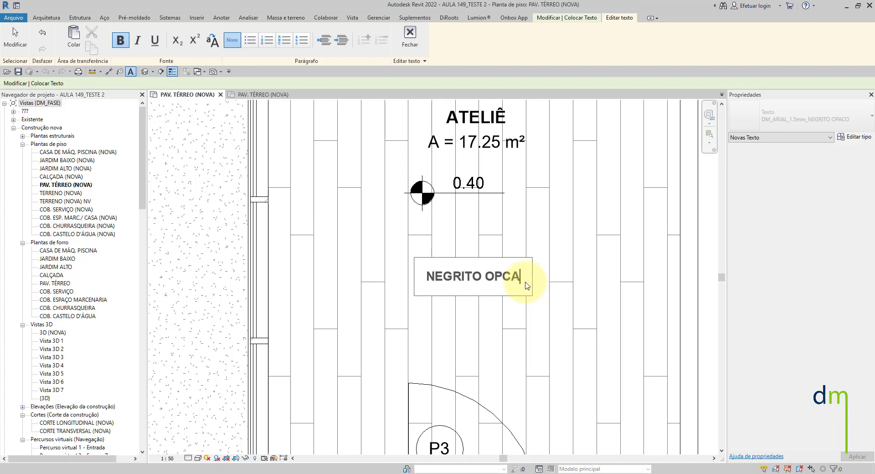
text(ACO)
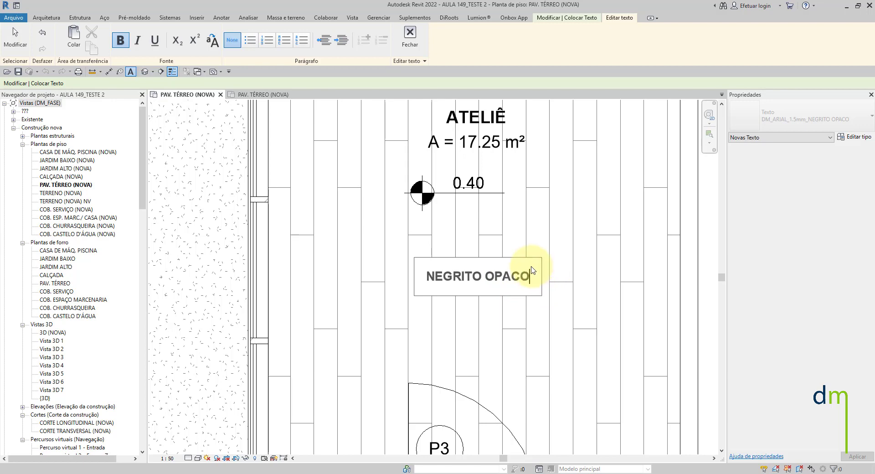
click(410, 36)
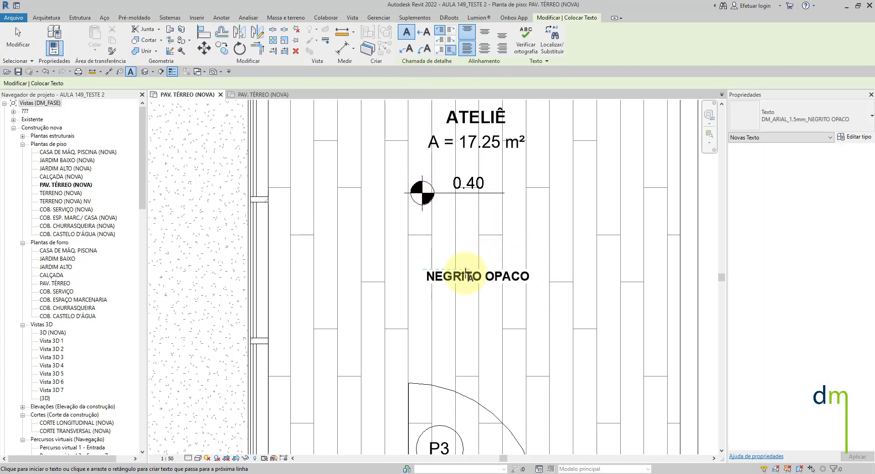
key(Escape)
scroll(460, 274, up, 5)
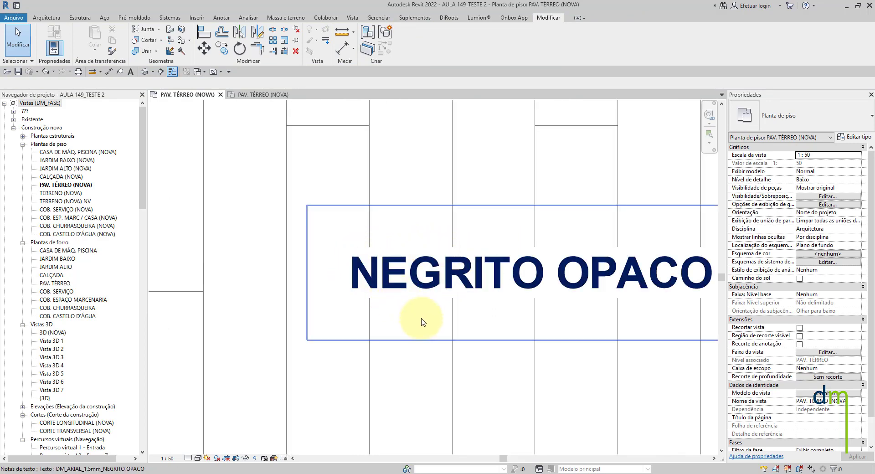
scroll(432, 305, down, 3)
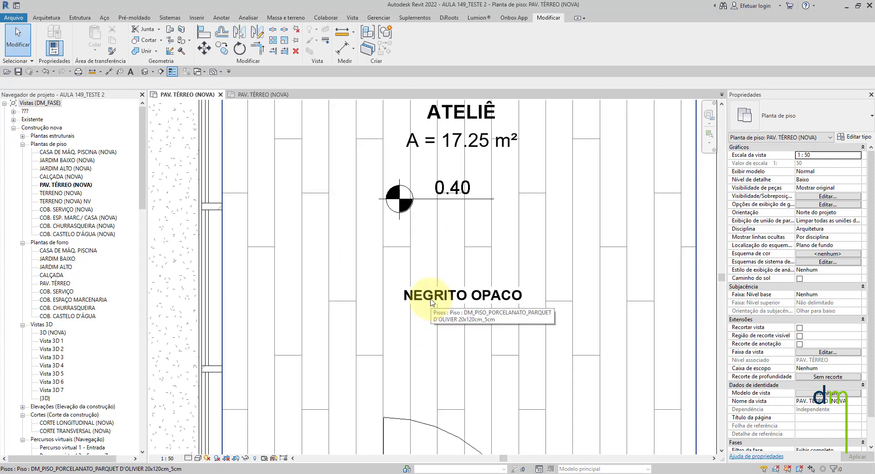
- Move the NEGRITO OPACO note over the ATELIÊ's glazed side wall to examine its background, and return it below the 0.40 level mark
click(432, 299)
scroll(432, 298, down, 2)
drag(409, 284, 295, 284)
scroll(296, 289, up, 5)
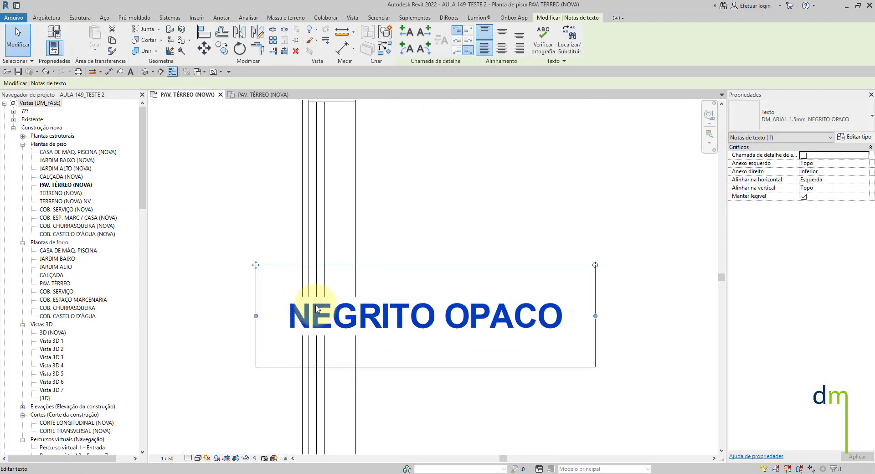
scroll(318, 308, up, 2)
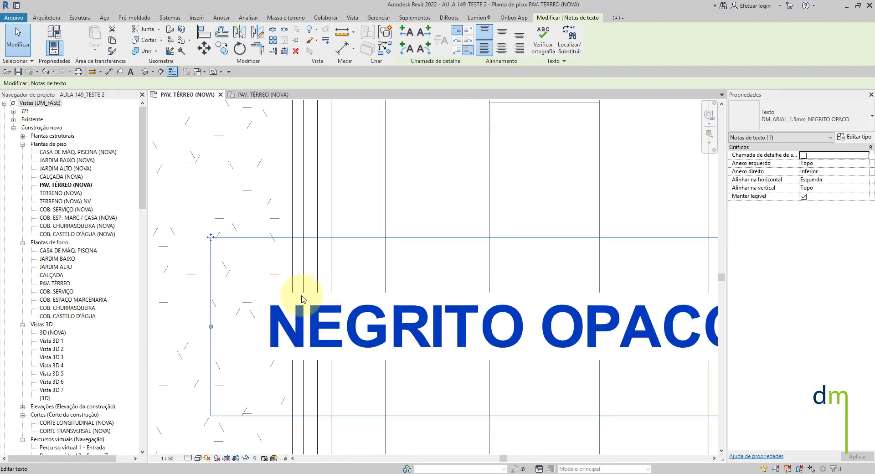
scroll(342, 337, down, 4)
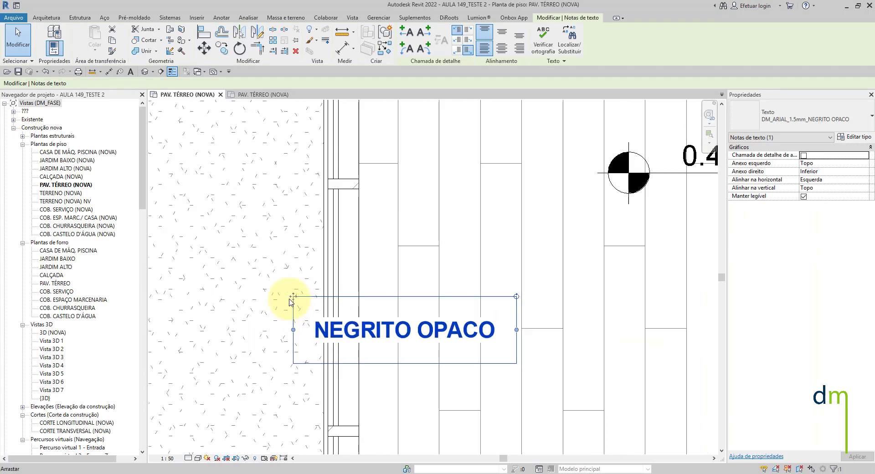
scroll(291, 302, down, 3)
drag(292, 297, 486, 290)
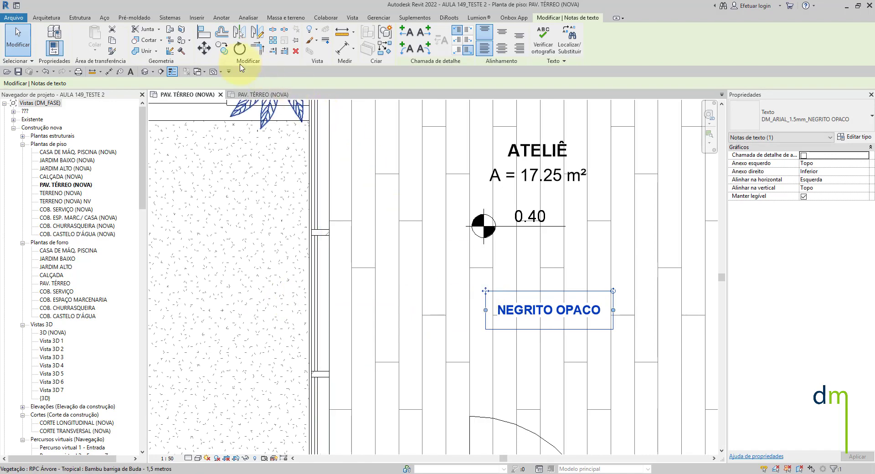
- Copy the NEGRITO OPACO note straight down, placing the duplicate just below the original
click(222, 47)
click(524, 312)
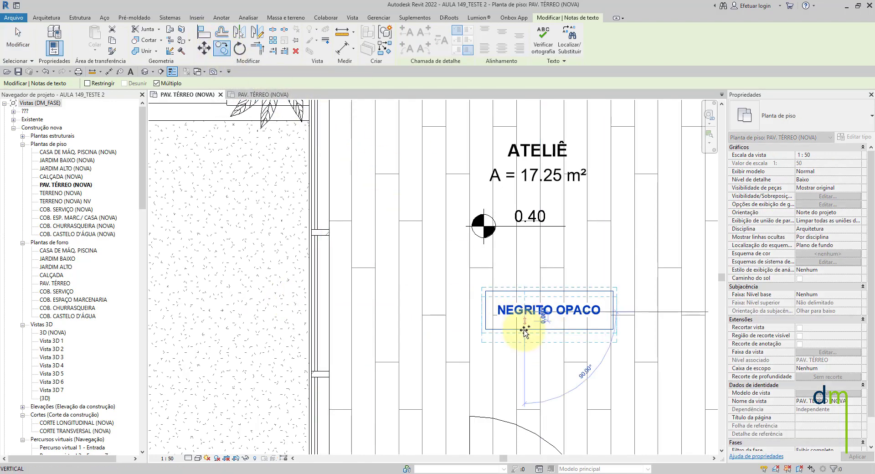
click(524, 346)
key(Escape)
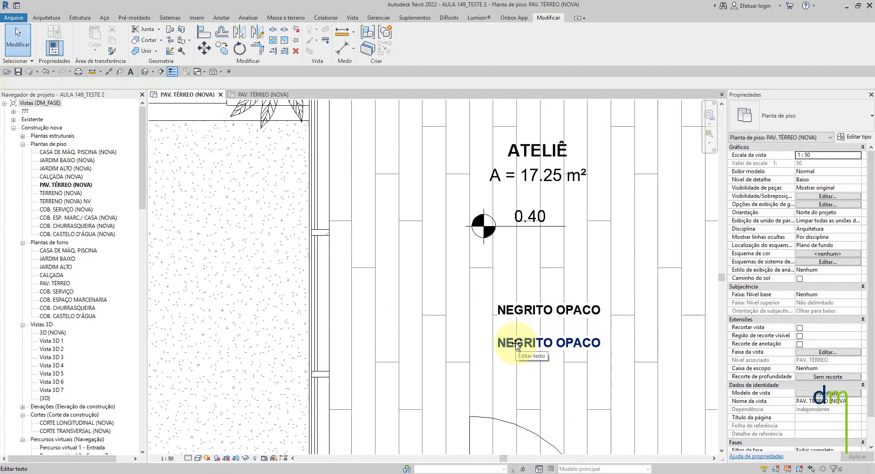
- Change the wording of the lower note copy to NEGRITO TRANSPARENTE
click(525, 346)
double_click(524, 344)
double_click(527, 346)
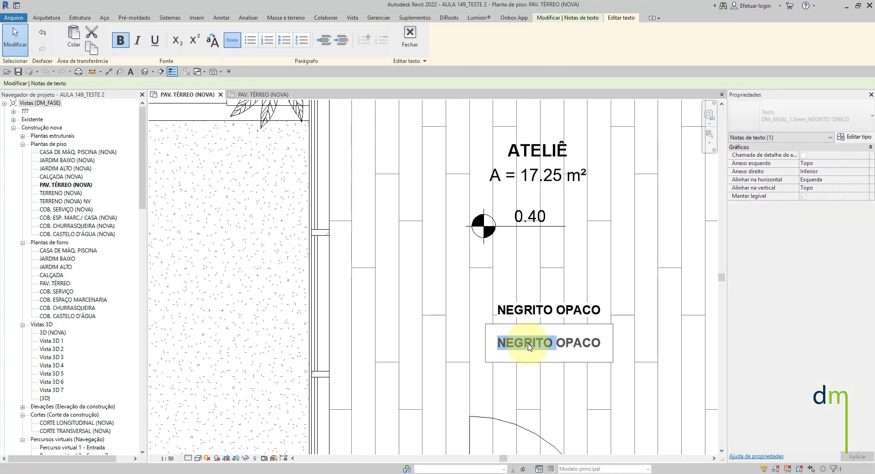
drag(559, 344, 622, 348)
text(T)
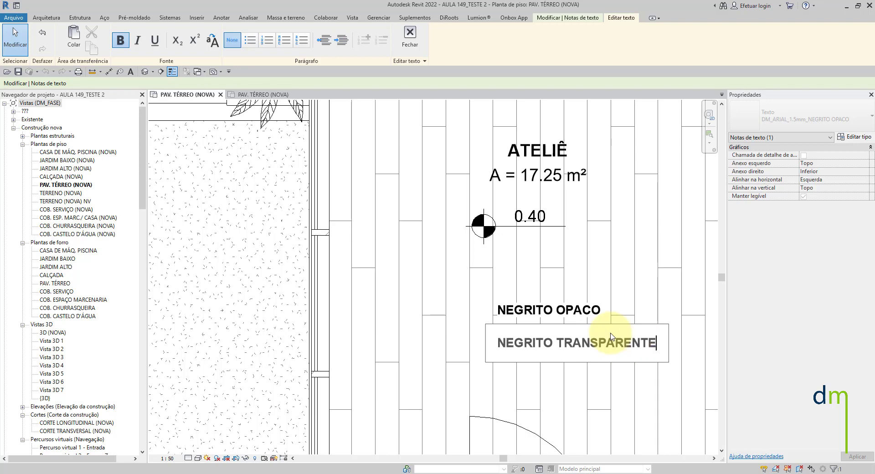
text(RANSPARENTE)
click(638, 299)
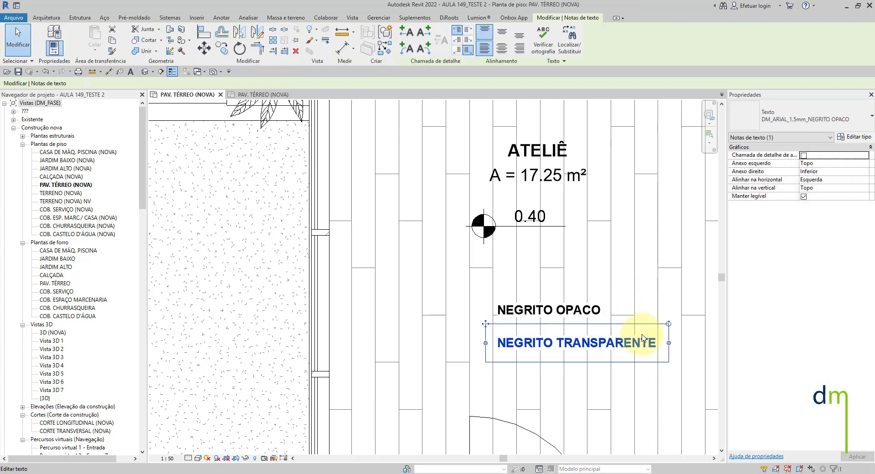
- Assign the DM_ARIAL_1.5mm_NEGRITO TRANSPARENTE type to the NEGRITO TRANSPARENTE note and inspect how the floor lines cross it
scroll(644, 351, up, 2)
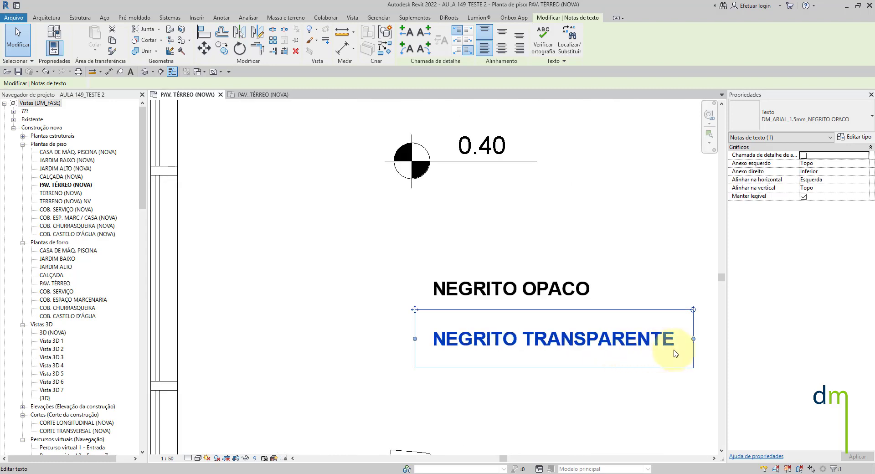
middle_drag(674, 347, 489, 277)
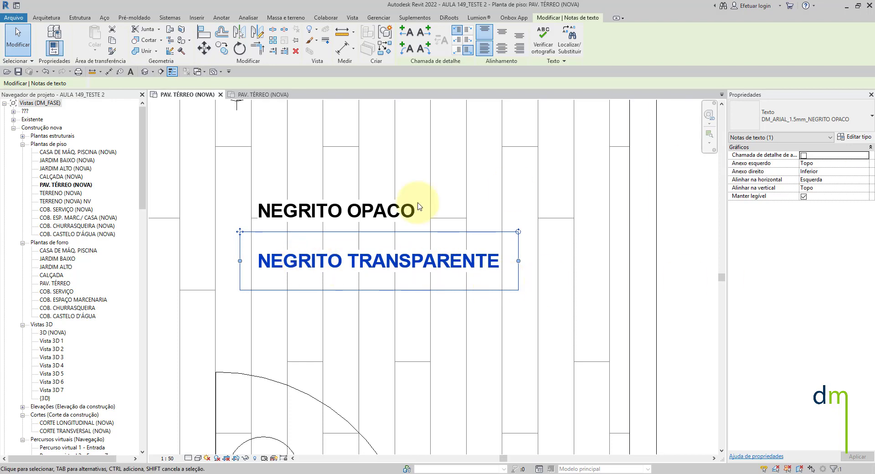
click(803, 116)
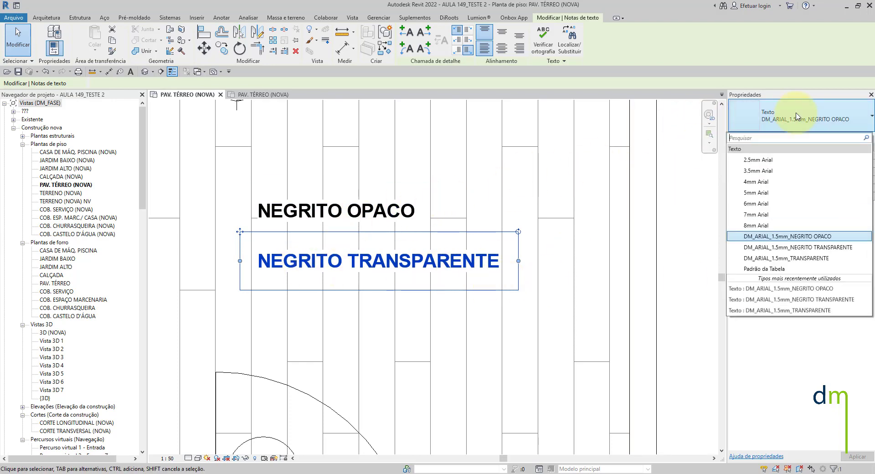
click(811, 256)
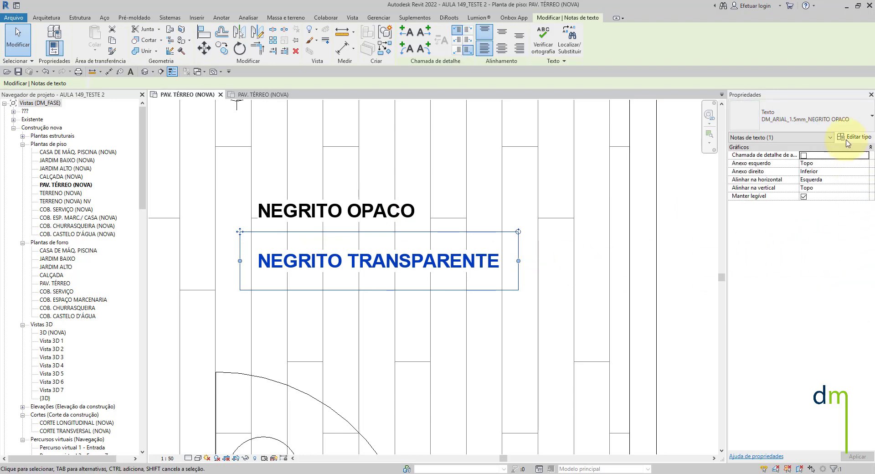
click(839, 124)
click(804, 247)
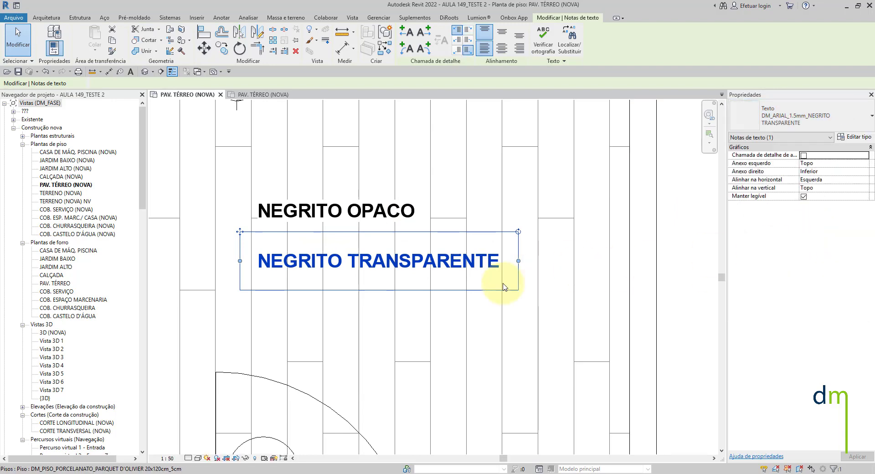
scroll(411, 240, up, 4)
scroll(460, 285, up, 2)
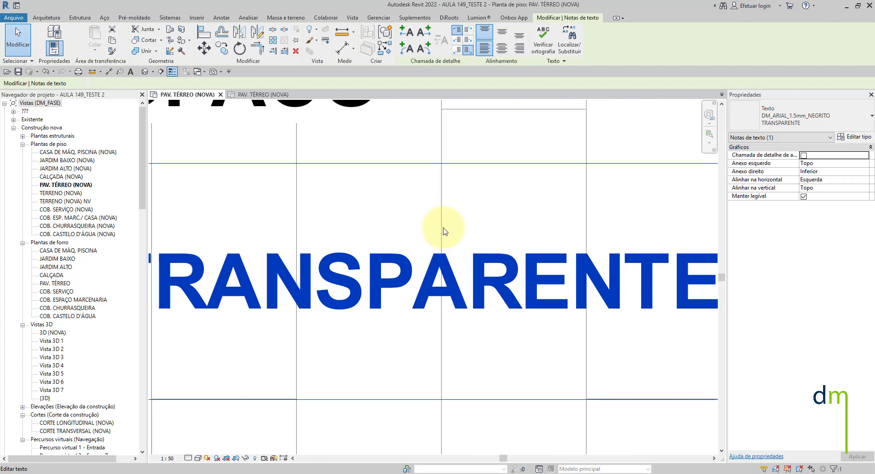
scroll(436, 281, down, 5)
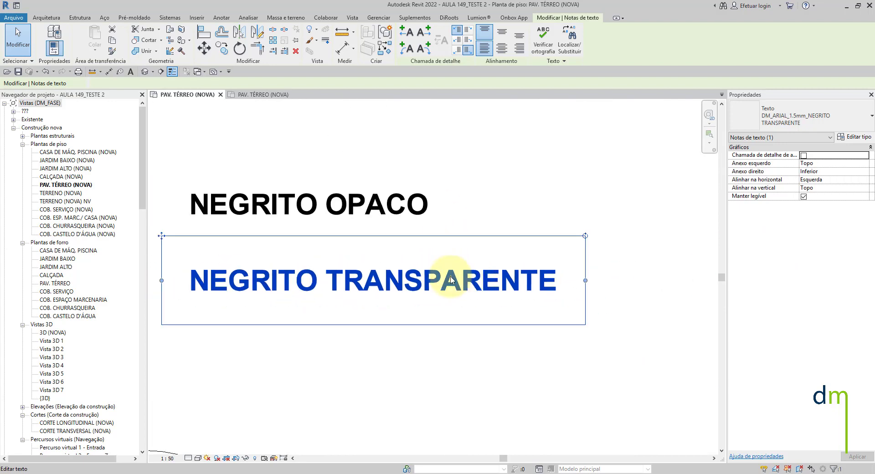
- Set the floor plan's visual style to Cores consistentes to compare the opaque and transparent note backgrounds
key(Escape)
middle_drag(351, 194, 446, 198)
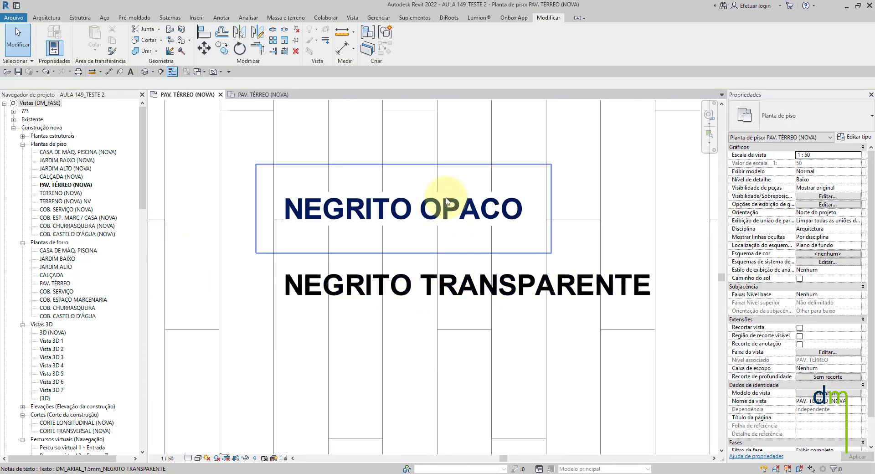
scroll(313, 180, up, 2)
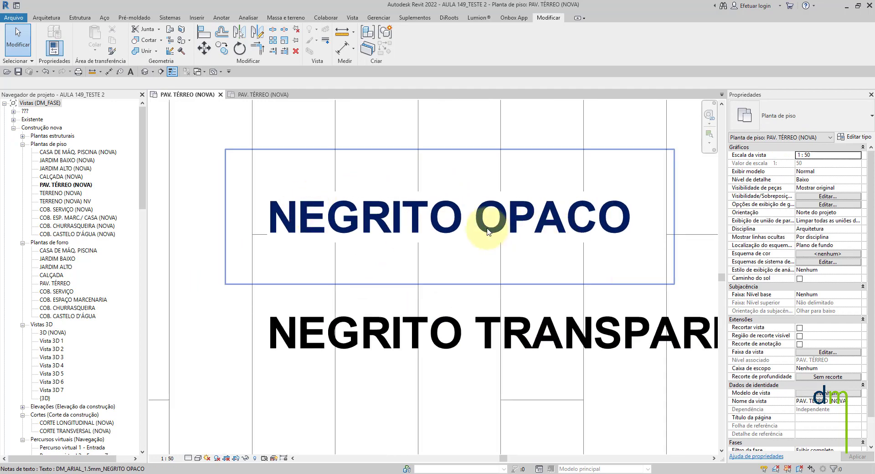
click(198, 458)
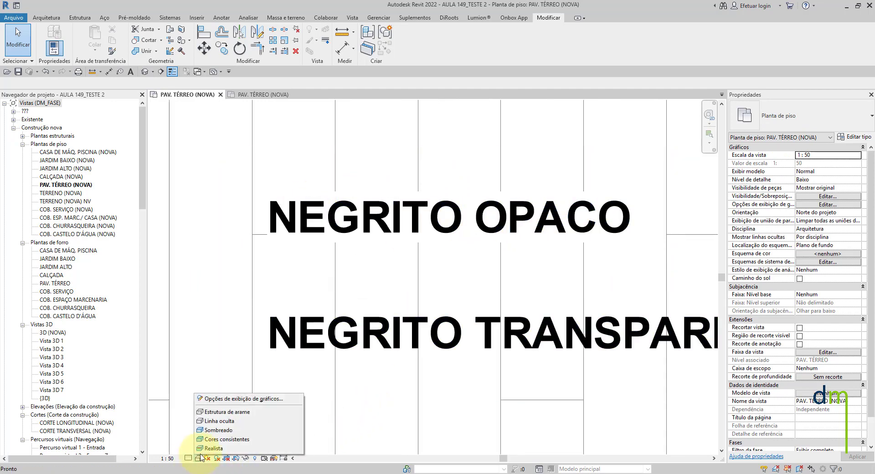
click(212, 442)
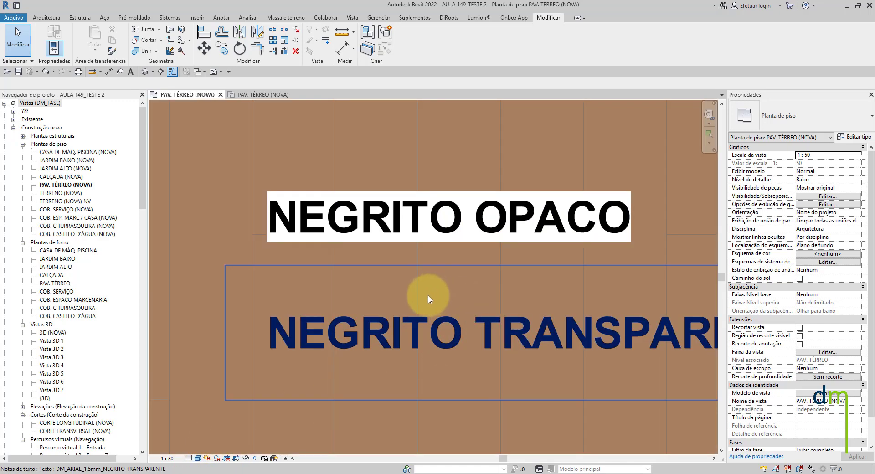
scroll(424, 294, down, 3)
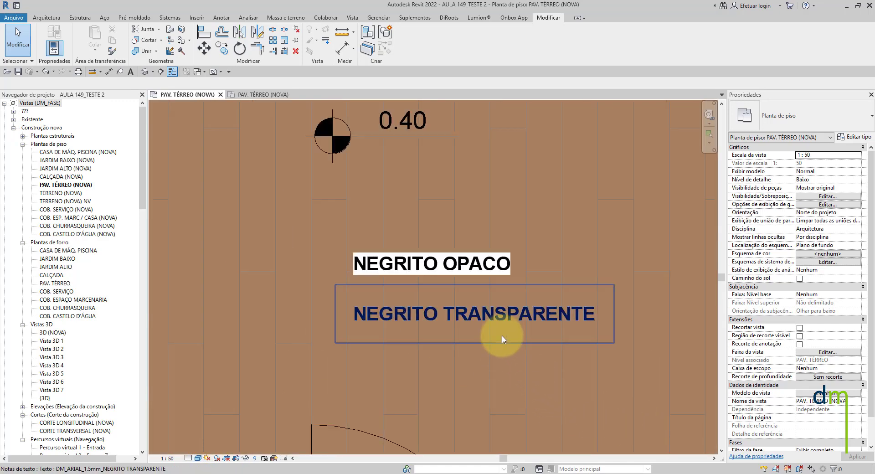
scroll(503, 313, down, 2)
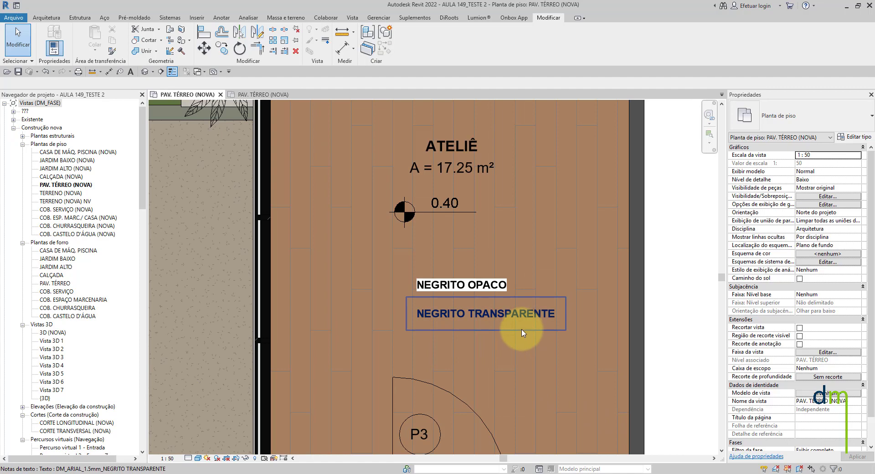
scroll(518, 332, down, 2)
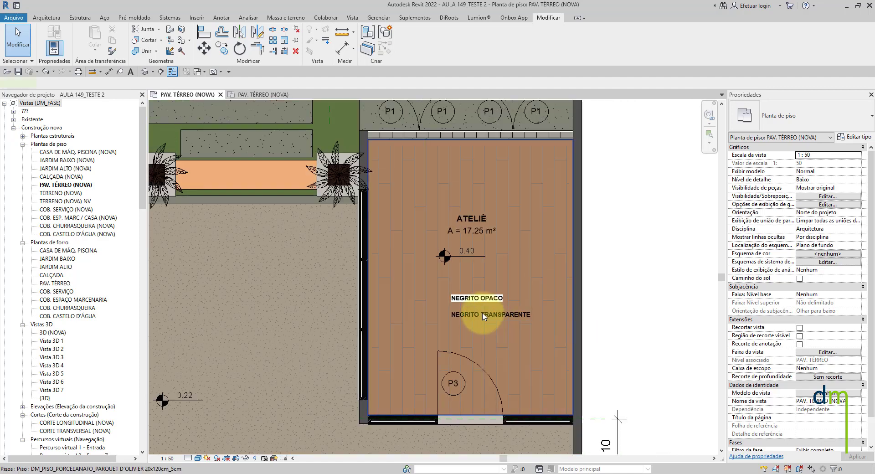
- Move the NEGRITO TRANSPARENTE note sideways so it overlaps the ATELIÊ's glazed side wall
click(483, 316)
key(Escape)
scroll(447, 317, up, 2)
click(459, 314)
drag(445, 299, 294, 295)
key(Escape)
scroll(313, 318, up, 1)
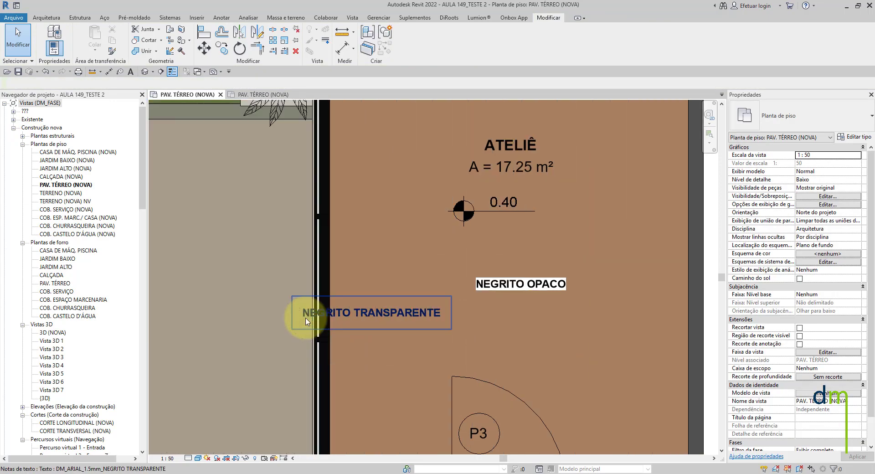
scroll(307, 321, up, 2)
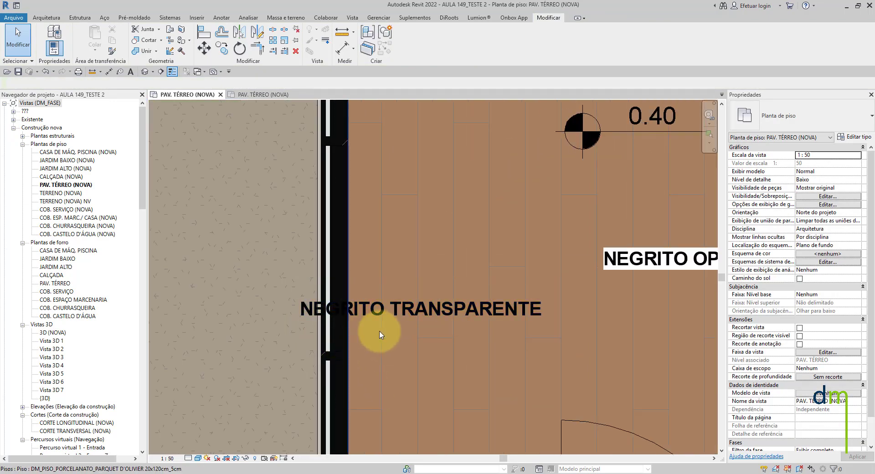
- Move the NEGRITO OPACO note sideways so it overlaps the ATELIÊ's glazed side wall
click(583, 239)
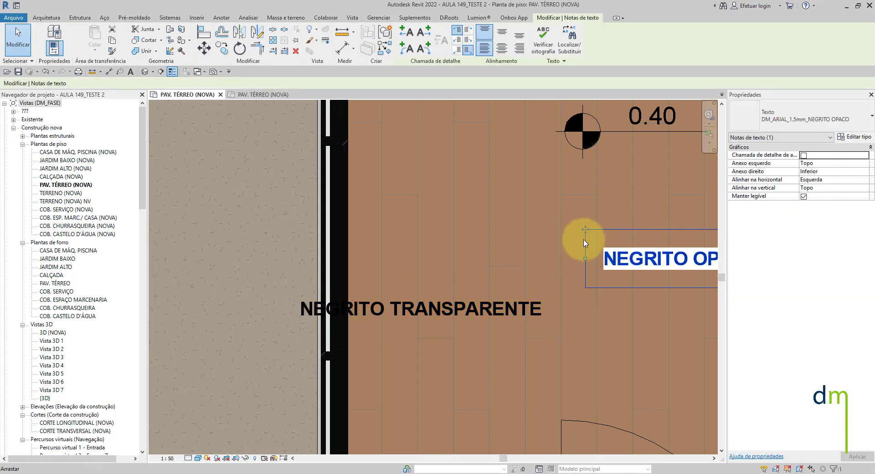
scroll(584, 230, down, 2)
drag(584, 230, 378, 232)
key(Escape)
scroll(412, 253, up, 3)
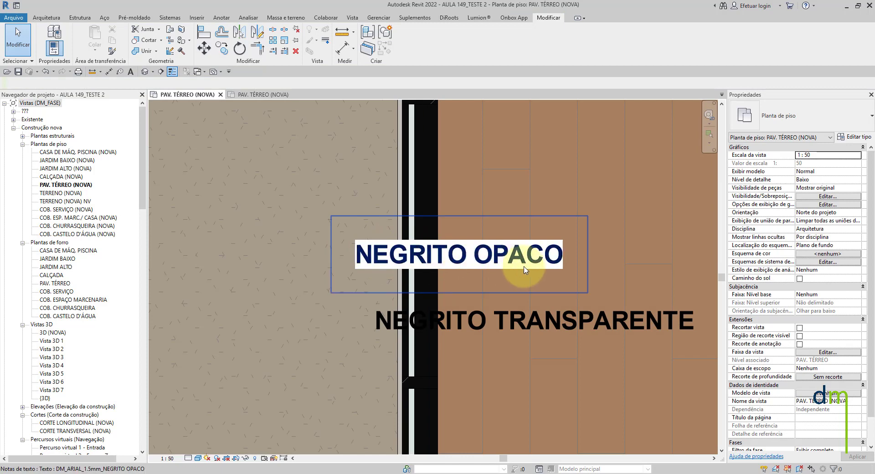
- Move both bold notes back inside the ATELIÊ floor area and set the floor plan's visual style to hidden line
scroll(505, 265, down, 2)
click(542, 302)
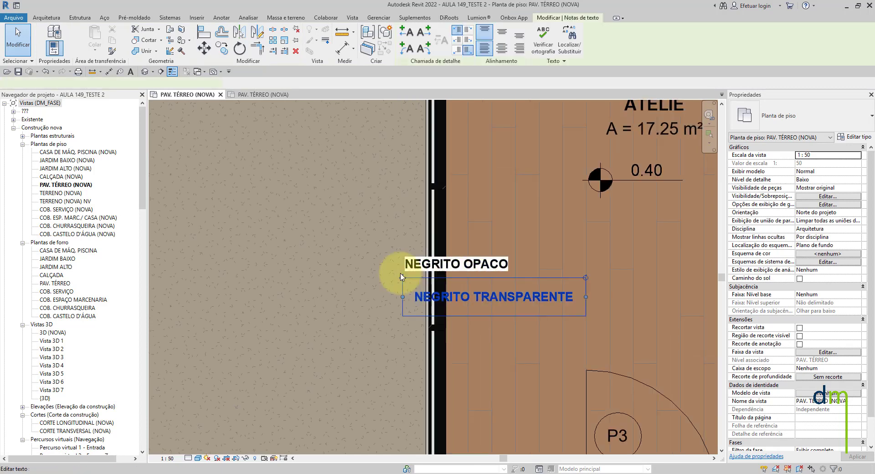
drag(401, 272, 515, 291)
click(453, 263)
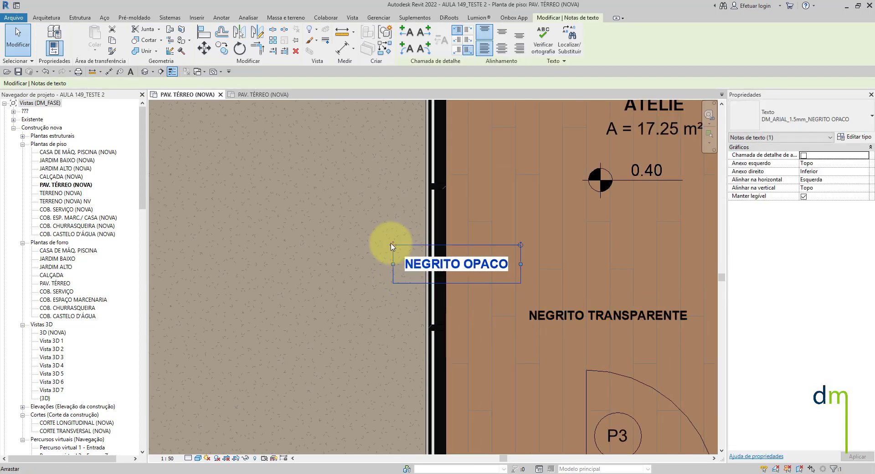
drag(390, 242, 518, 242)
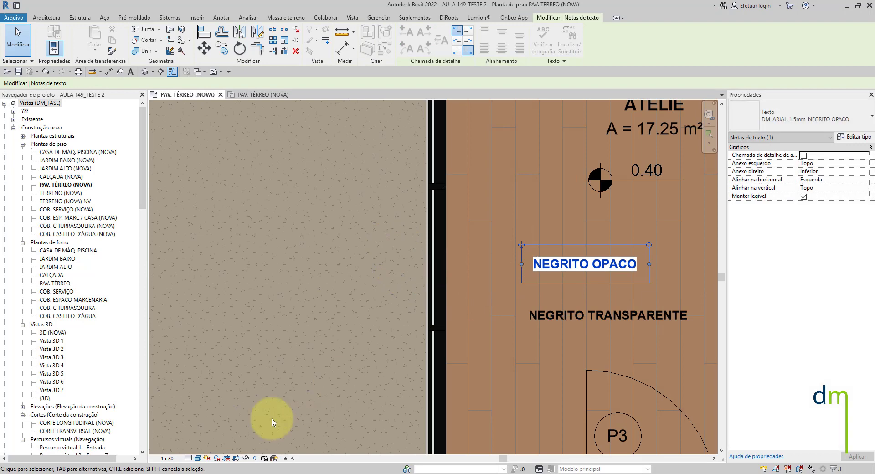
click(198, 459)
click(214, 410)
- Copy the NEGRITO TRANSPARENTE note to a spot directly below the original
click(606, 322)
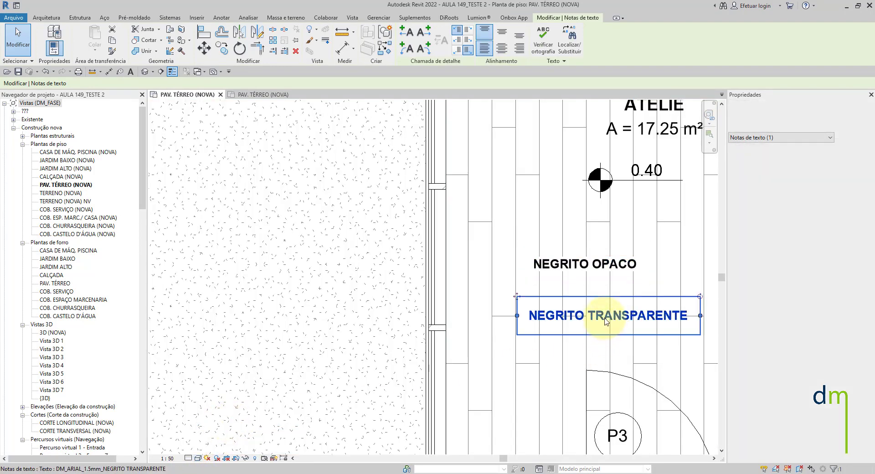
click(222, 47)
scroll(600, 328, up, 1)
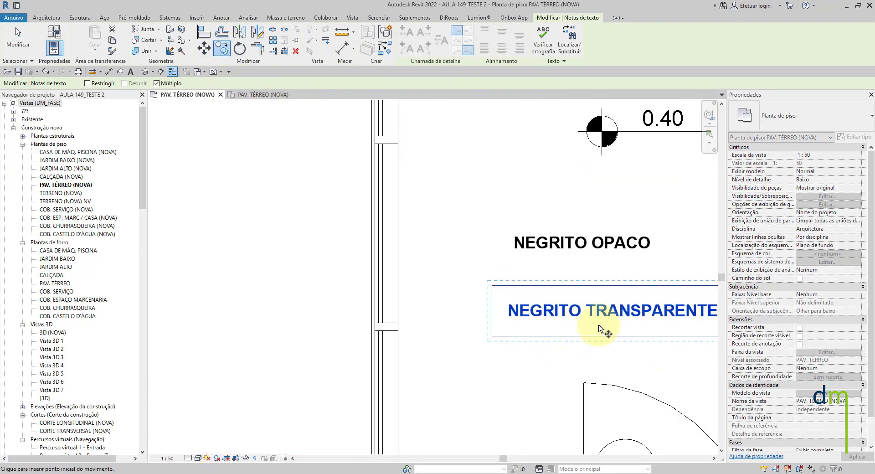
scroll(601, 329, up, 1)
click(600, 328)
click(602, 363)
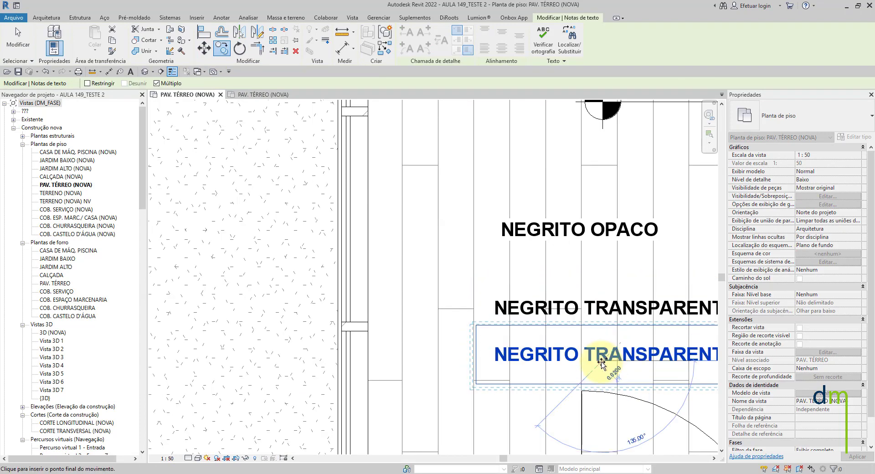
key(Escape)
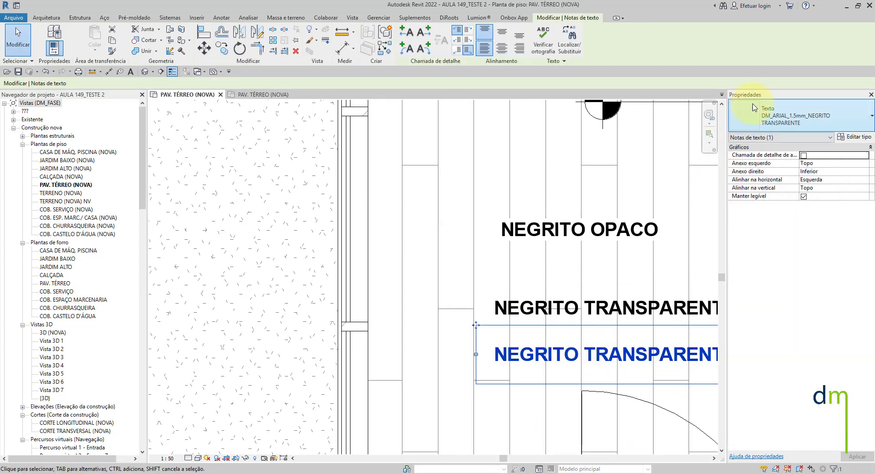
- Assign the DM_ARIAL_1.5mm_TRANSPARENTE text type to the lower note copy
click(828, 118)
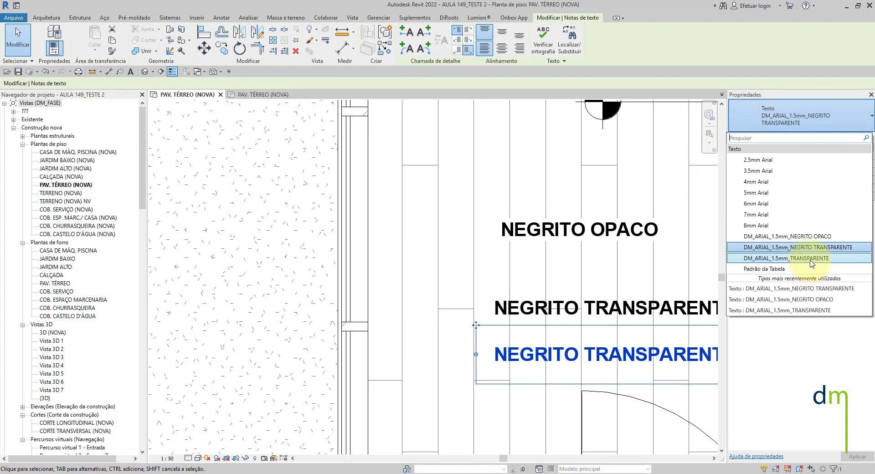
click(793, 259)
middle_drag(586, 362, 479, 248)
scroll(504, 296, up, 2)
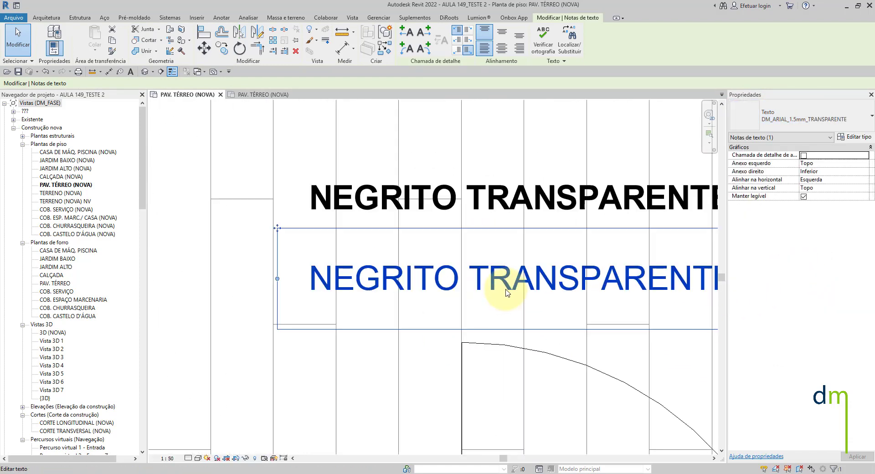
key(Escape)
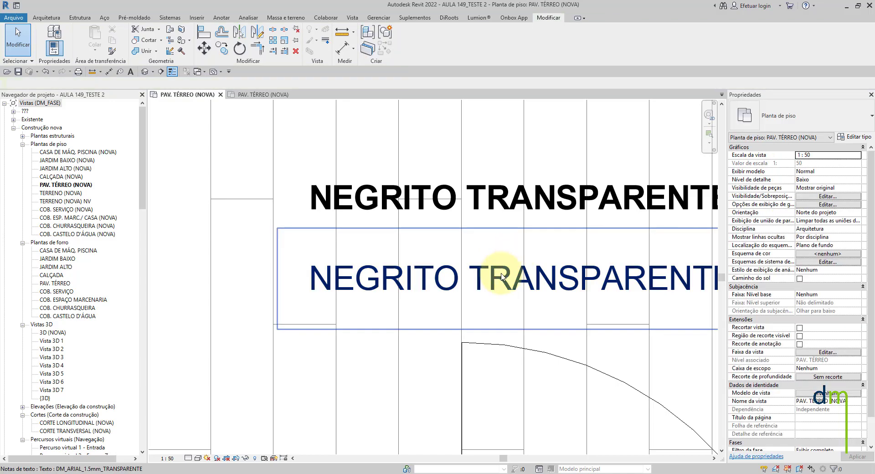
- Shorten the wording of the lower non-bold note to TRANSPARENTE
click(501, 274)
scroll(452, 275, down, 2)
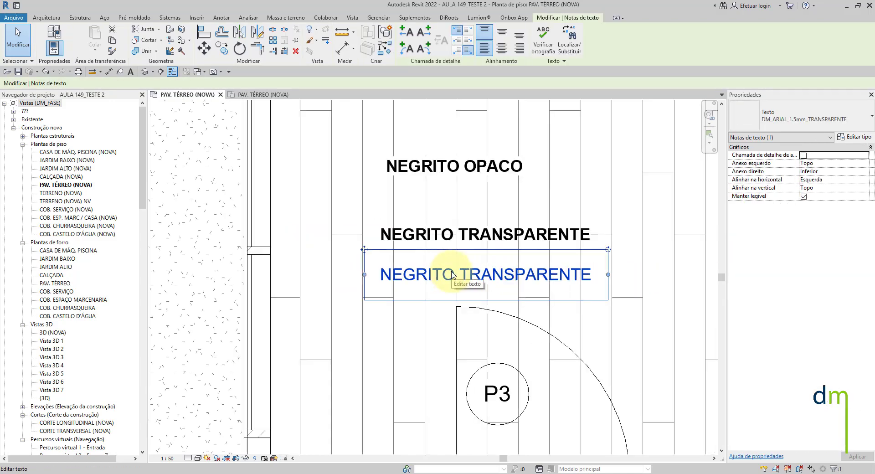
double_click(467, 275)
click(463, 274)
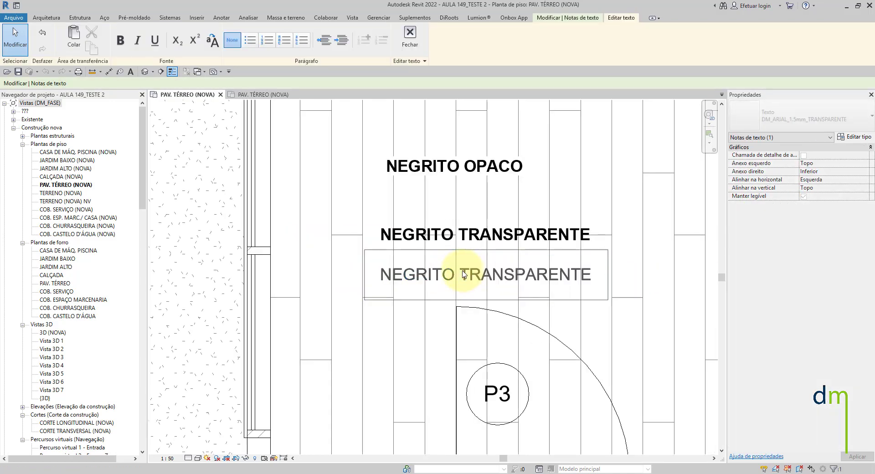
drag(461, 274, 354, 274)
key(Delete)
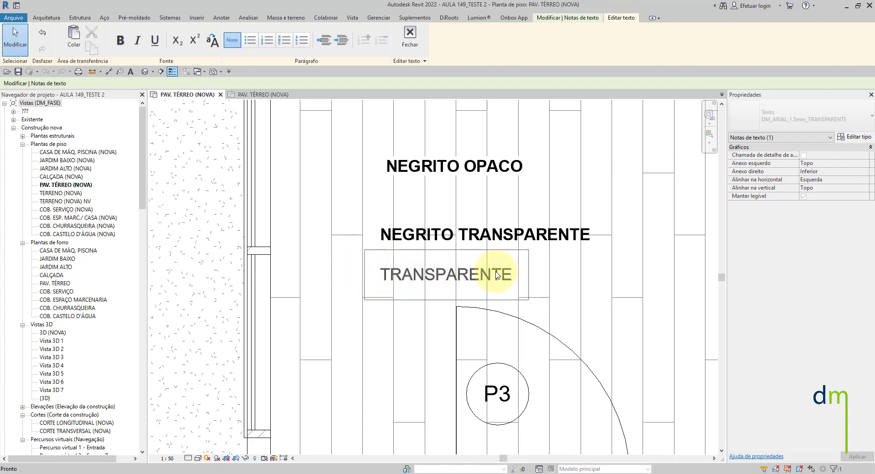
click(556, 289)
key(Escape)
- Move the NEGRITO TRANSPARENTE note slightly upward to space it away from the TRANSPARENTE note
scroll(443, 268, down, 2)
scroll(443, 269, up, 3)
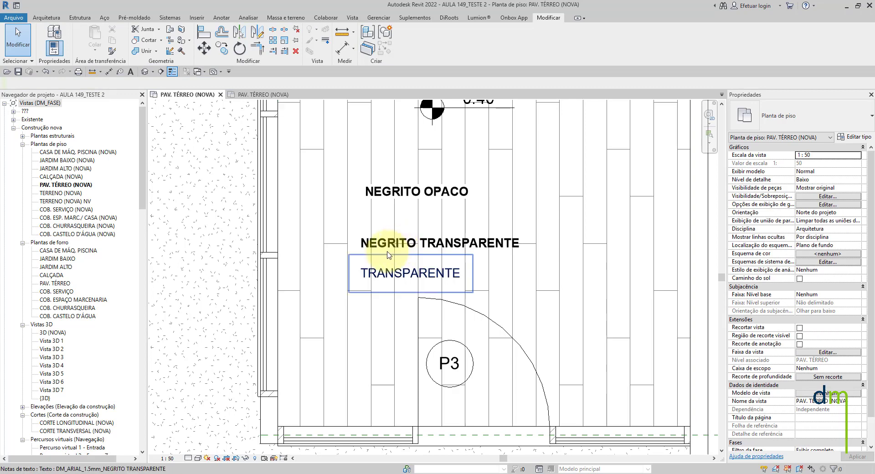
click(385, 252)
drag(349, 224, 349, 210)
key(Escape)
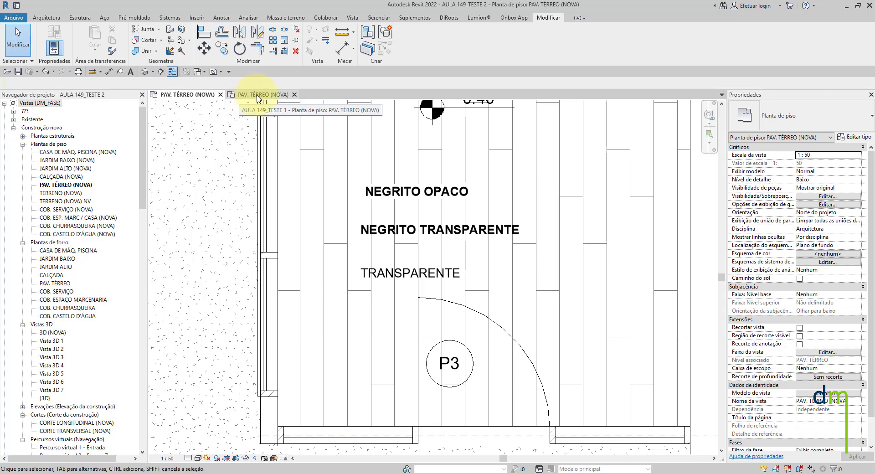
- Review the DM_ARIAL text types in the AULA 149_TESTE 1 project and inspect the type properties of DM_ARIAL_1.5mm_TRANSPARENTE
click(258, 96)
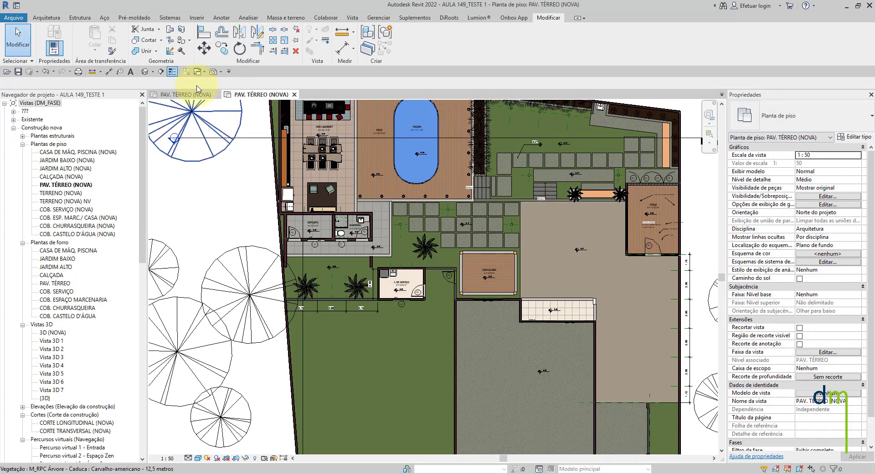
click(198, 94)
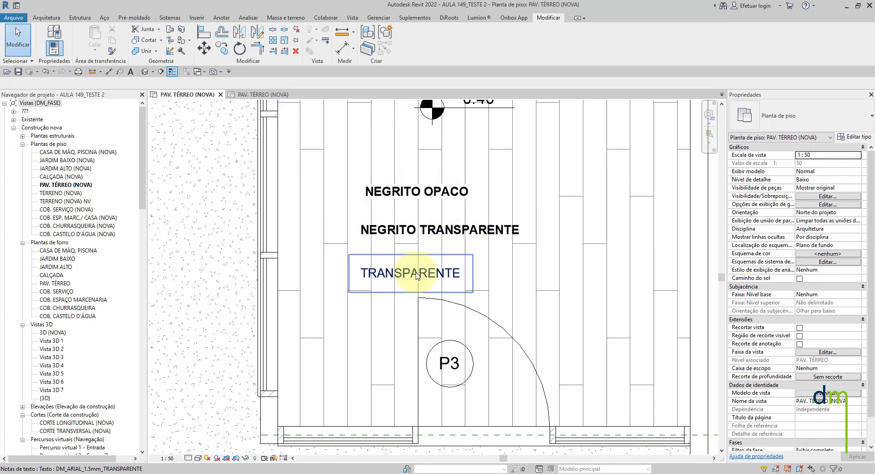
click(260, 95)
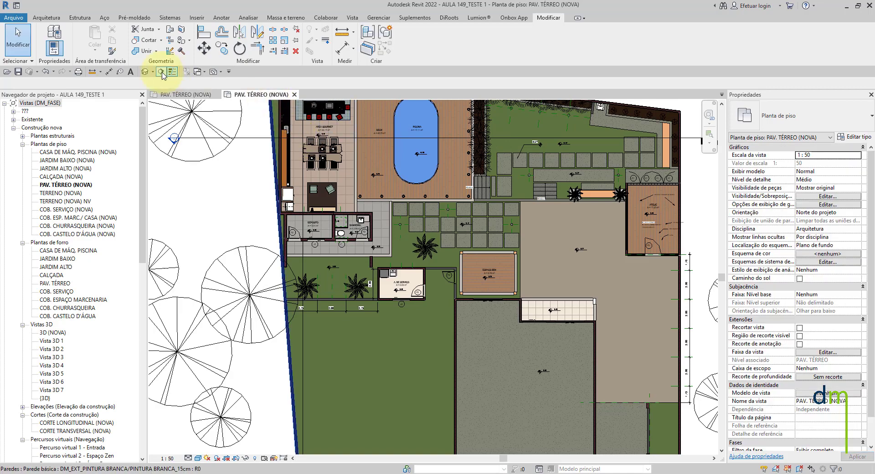
click(131, 72)
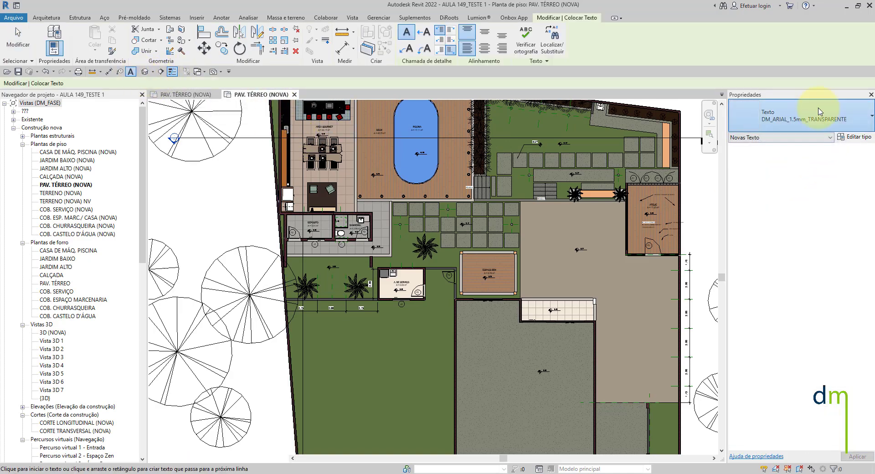
click(801, 119)
scroll(801, 187, down, 2)
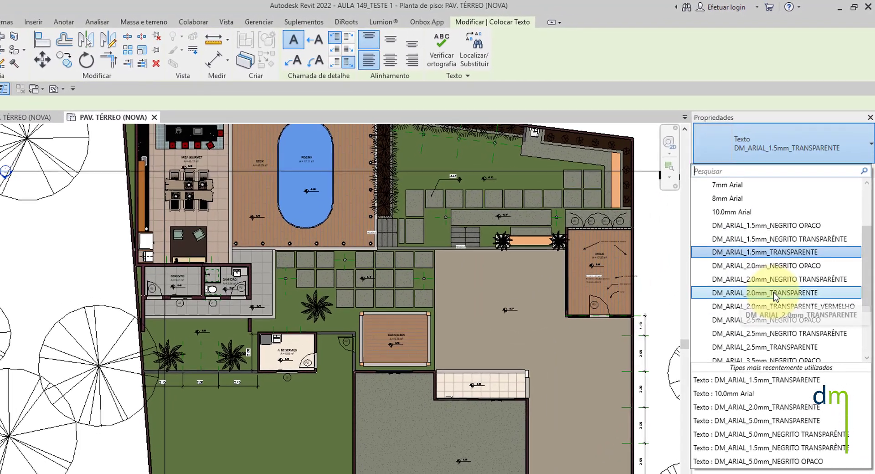
scroll(798, 240, down, 1)
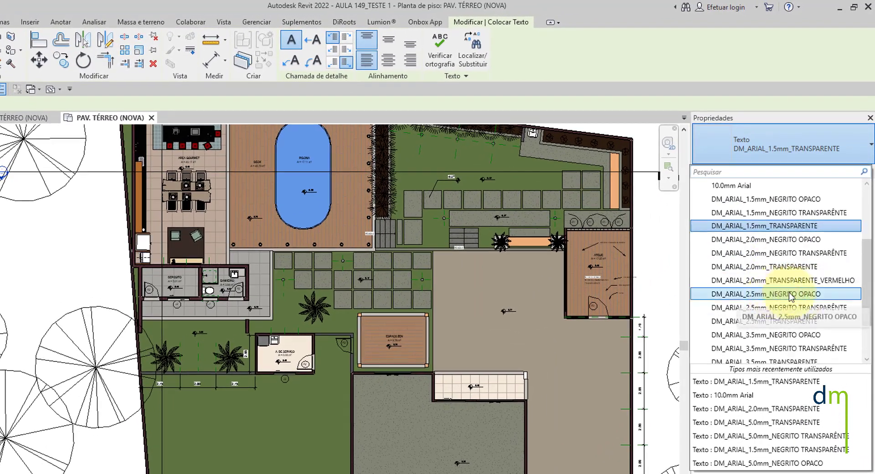
scroll(816, 304, down, 1)
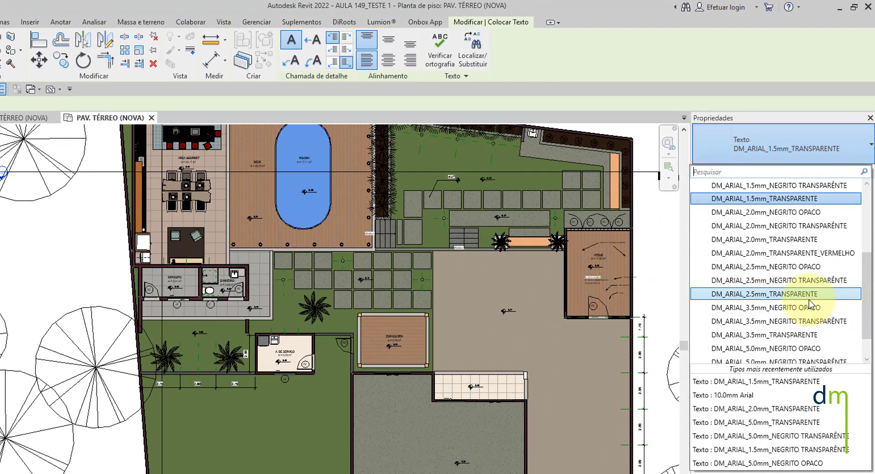
scroll(777, 314, down, 1)
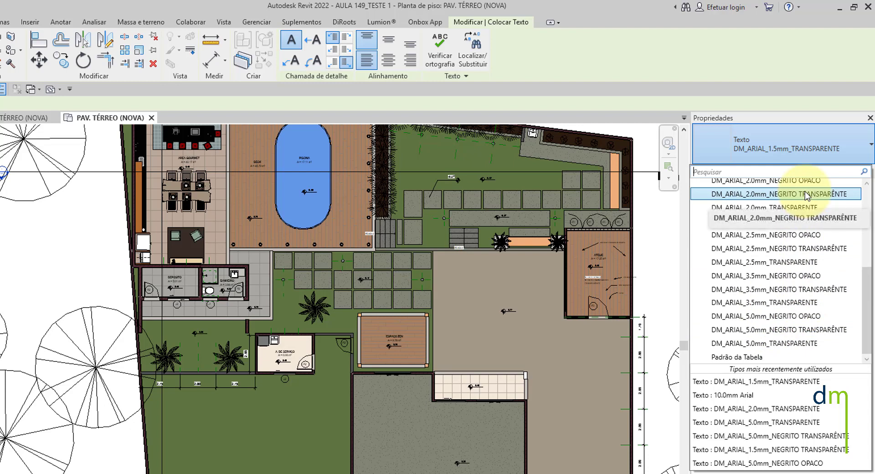
key(Escape)
click(851, 172)
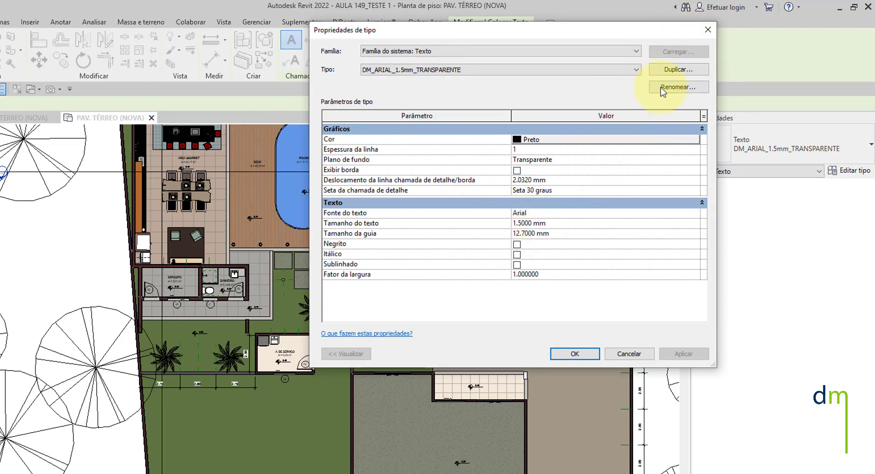
click(714, 29)
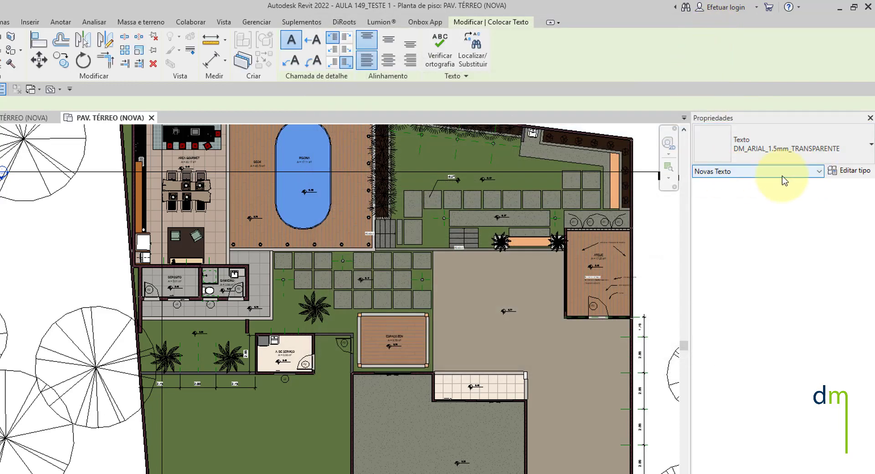
- Examine the ATELIÊ's sample notes with one-segment, two-segment and curved leaders
scroll(625, 254, up, 4)
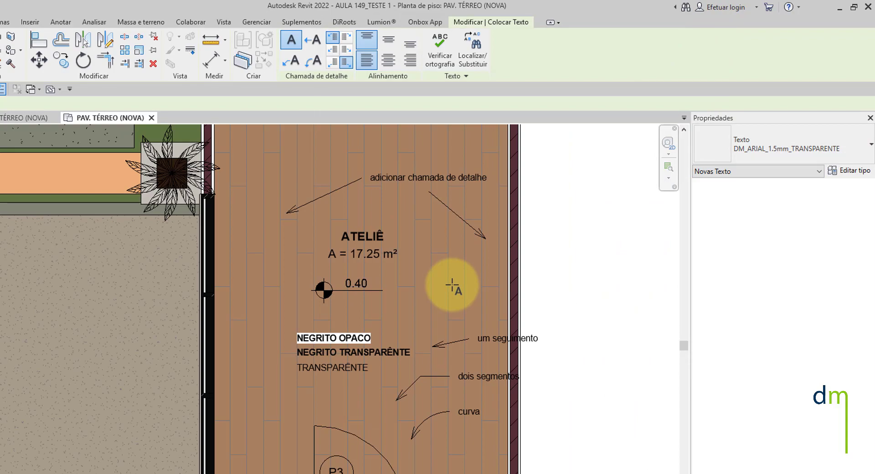
key(Escape)
scroll(477, 358, up, 3)
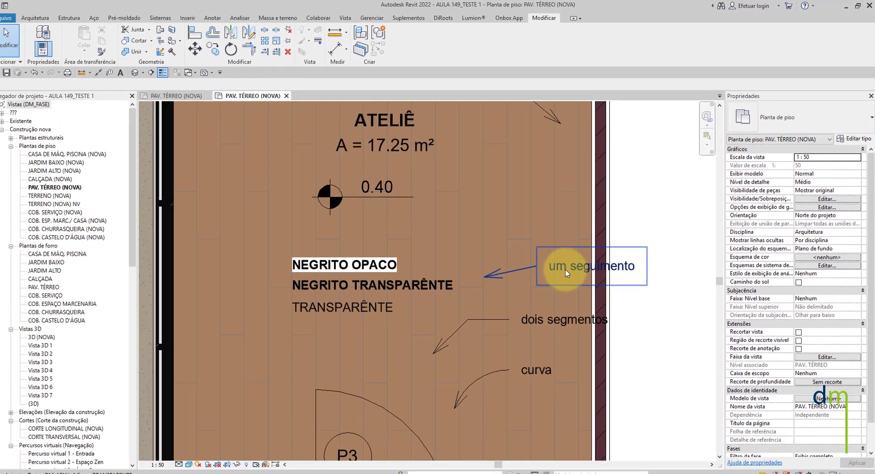
scroll(559, 274, down, 3)
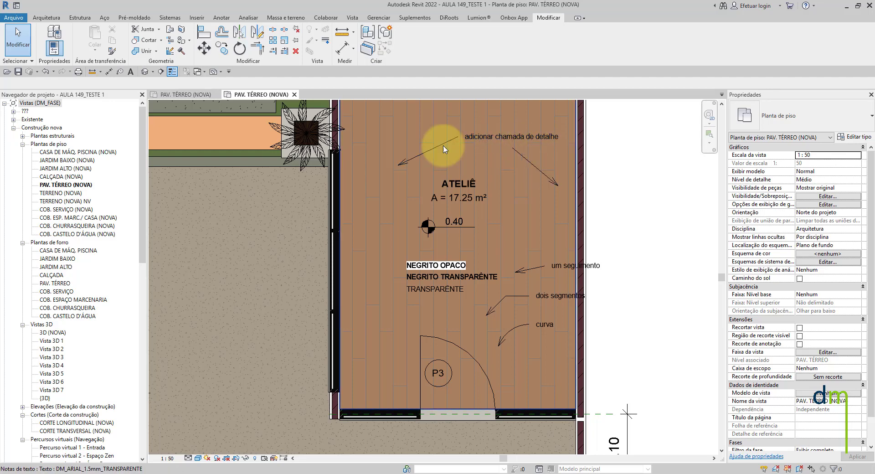
- Return to the AULA 149_TESTE 2 floor plan and start the Text tool with the DM_ARIAL_1.5mm_TRANSPARENTE type
click(186, 95)
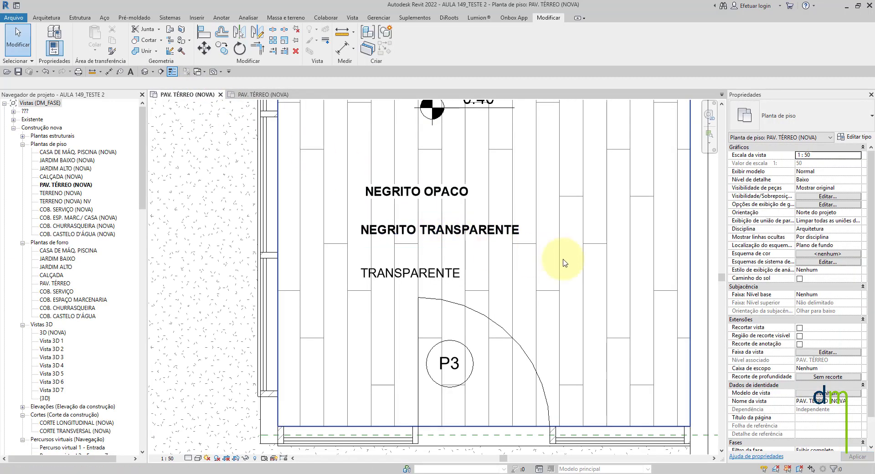
click(131, 72)
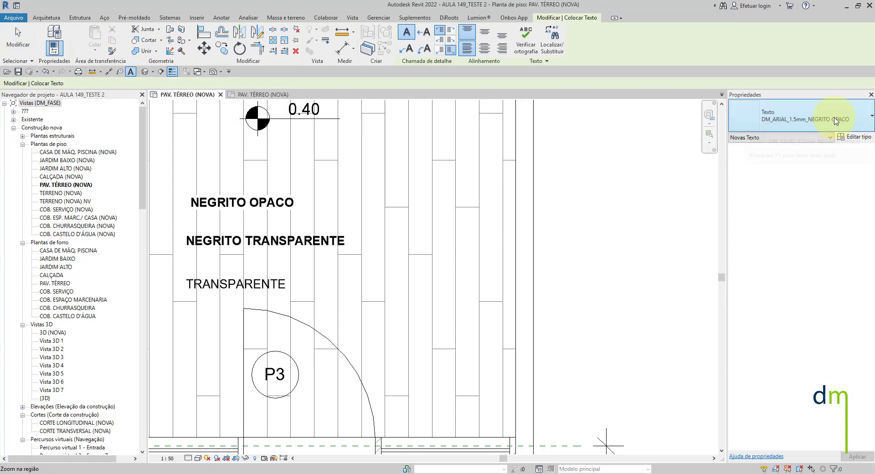
click(837, 126)
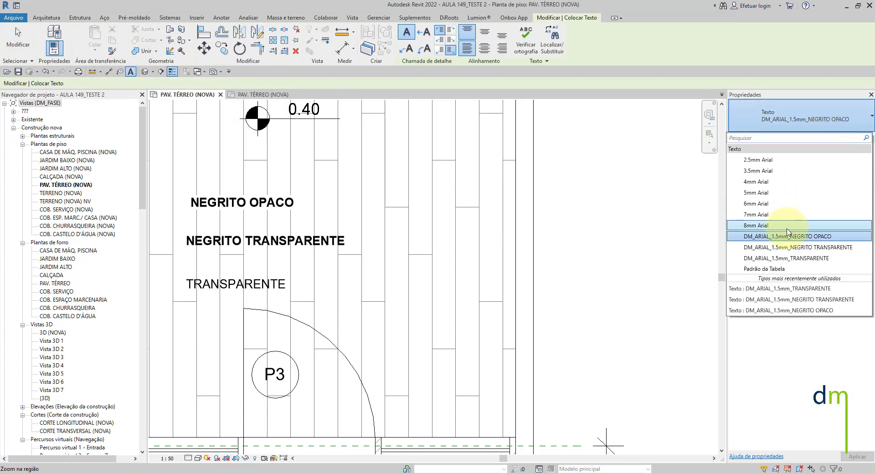
click(805, 258)
click(417, 243)
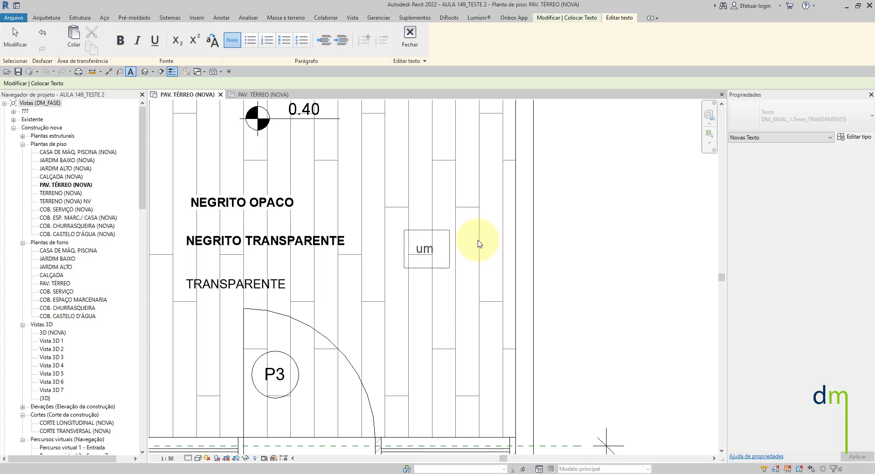
key(BackSpace)
key(Escape)
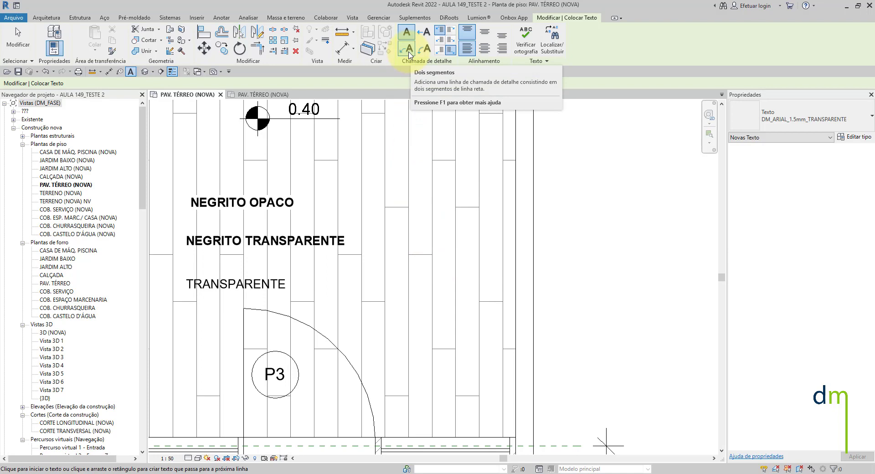
- Place a note reading "um seguimento" with a one-segment leader beside the NEGRITO TRANSPARENTE note
click(422, 39)
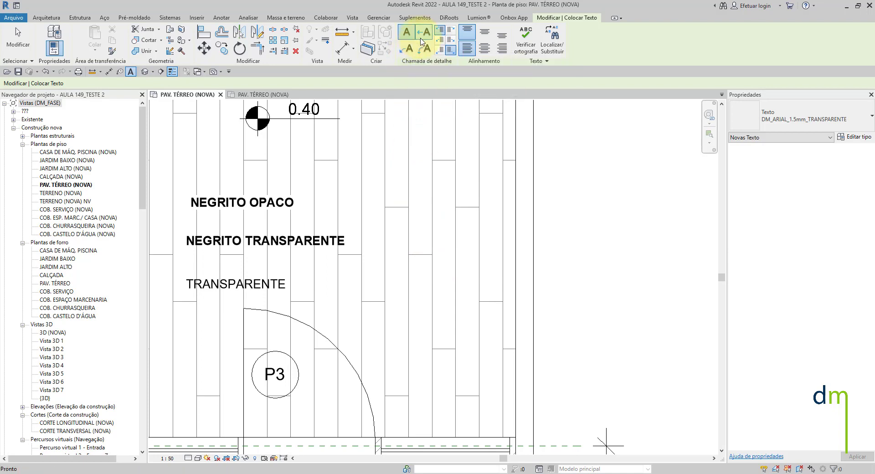
click(392, 249)
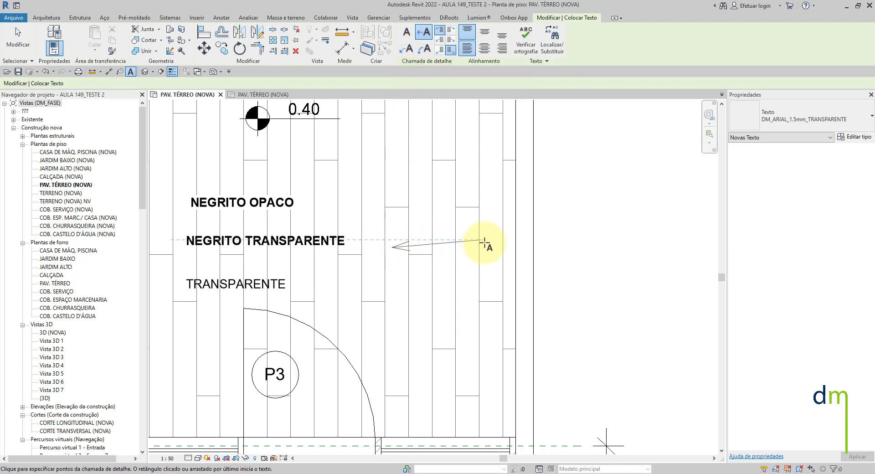
click(463, 240)
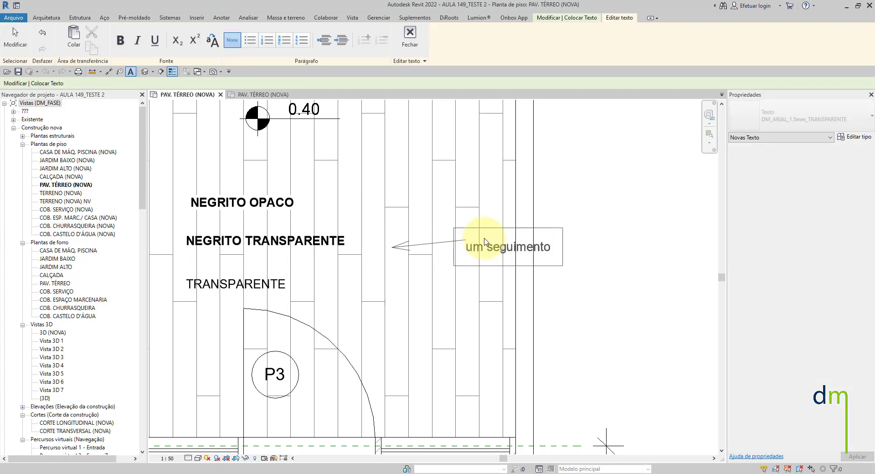
click(559, 297)
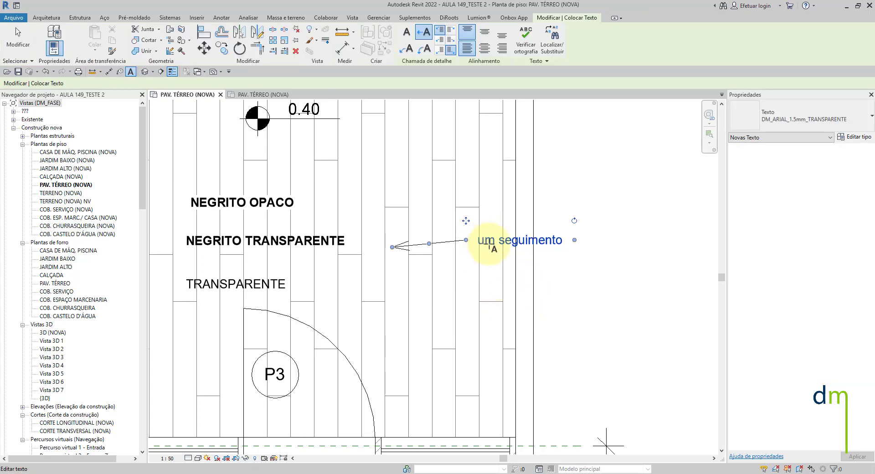
- Add a note reading "dois seguimentos" with a two-segment leader below the um seguimento note
scroll(513, 242, up, 3)
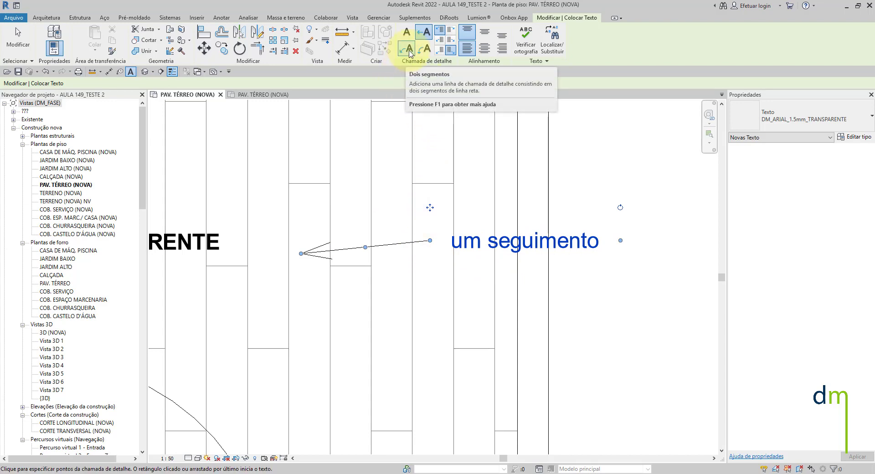
click(407, 48)
click(306, 375)
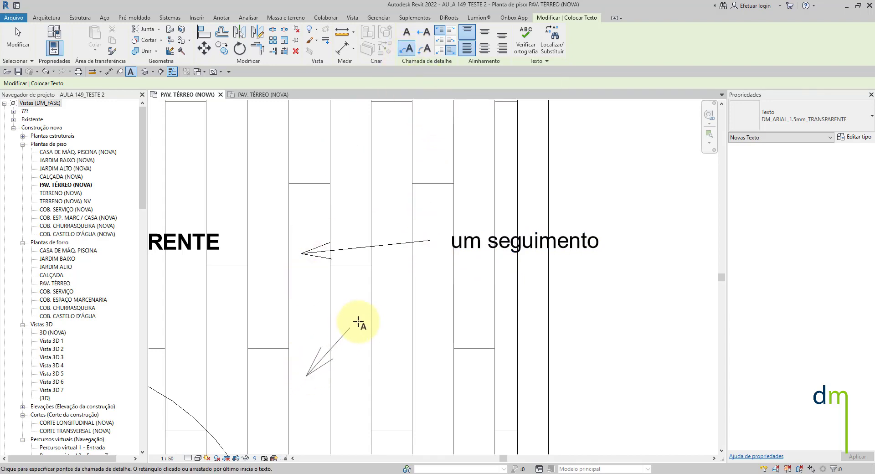
click(360, 320)
click(415, 320)
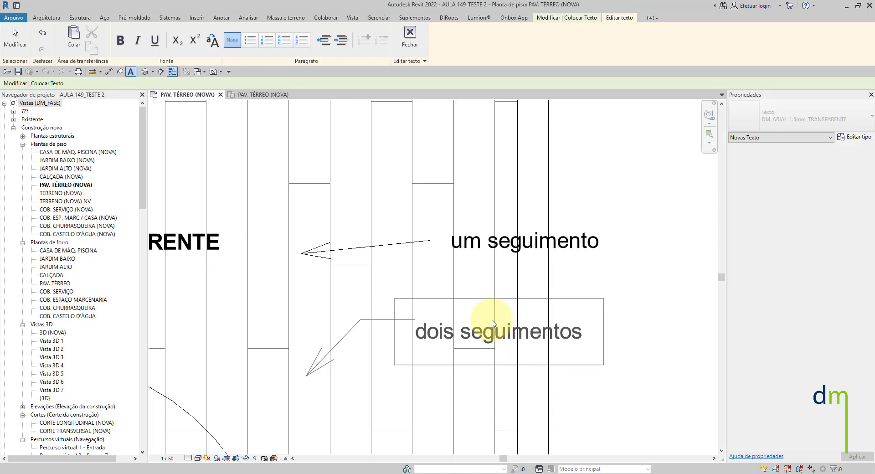
click(454, 386)
- Add a note reading "curvado" with a curved leader below the dois seguimentos note
click(425, 49)
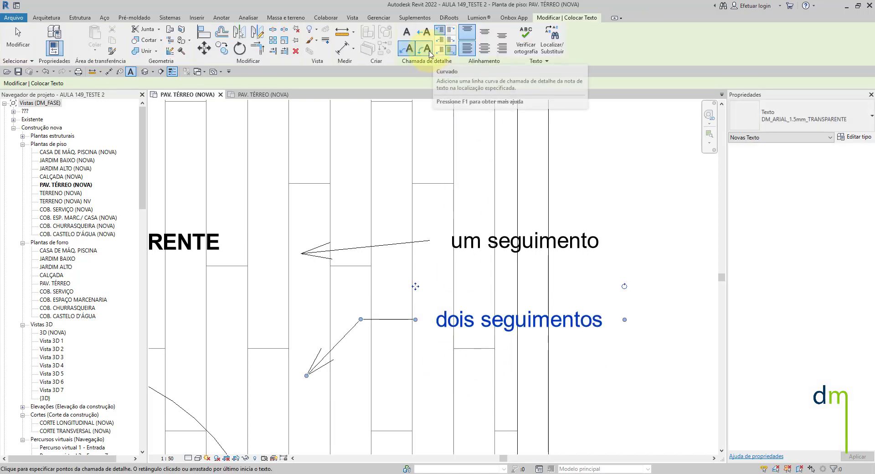
scroll(432, 210, down, 2)
click(391, 331)
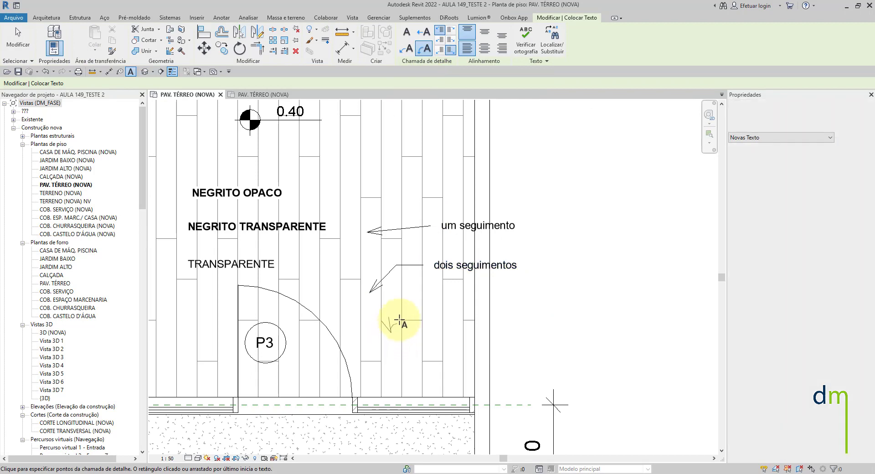
click(428, 300)
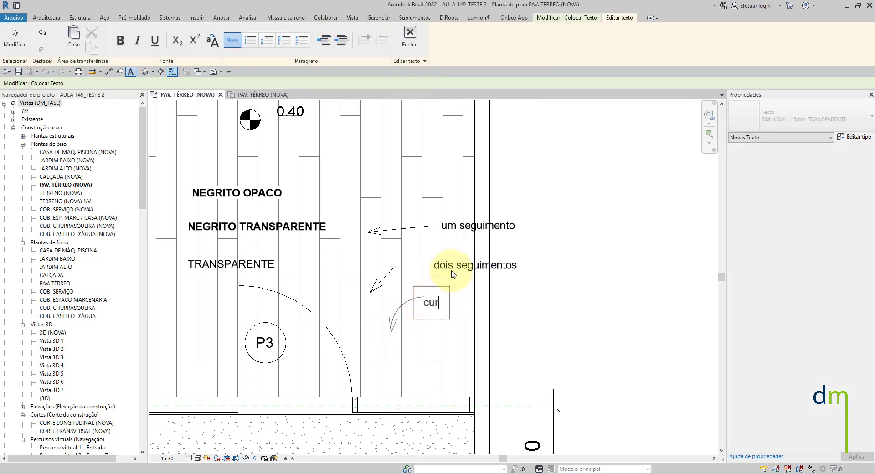
click(611, 283)
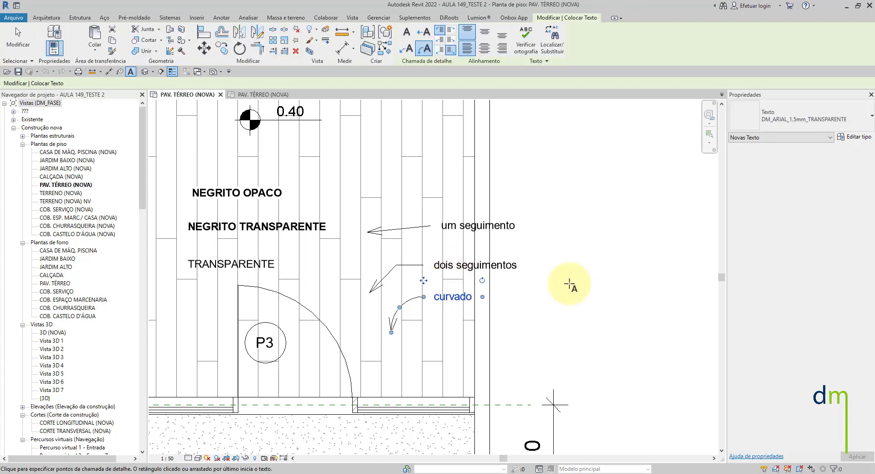
- Place a note without a leader reading "texto sem chamada" beside the ATELIÊ level mark
scroll(485, 323, down, 2)
scroll(461, 238, up, 2)
middle_drag(431, 219, 422, 302)
click(400, 35)
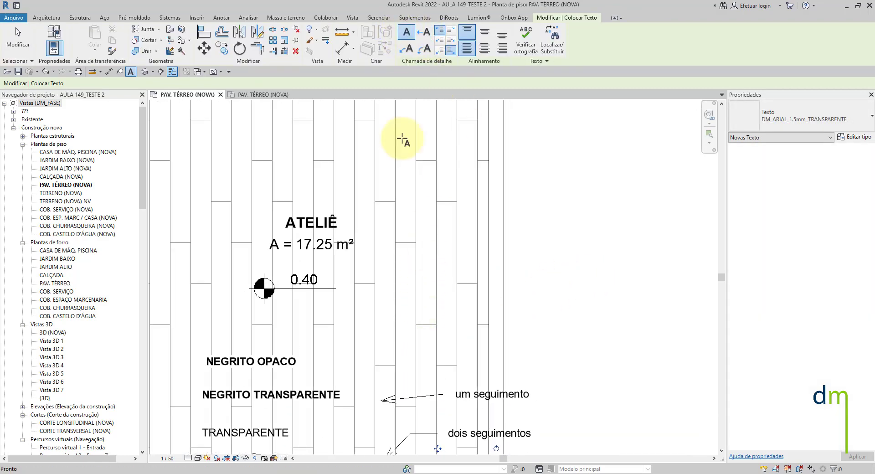
click(397, 288)
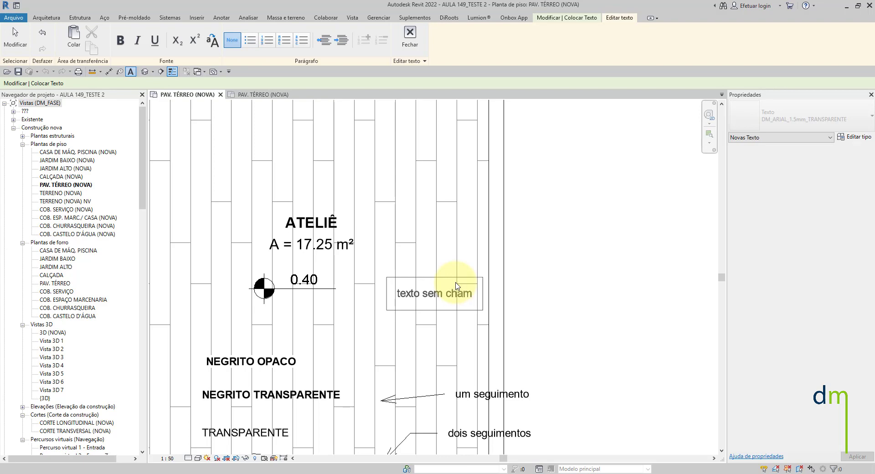
click(451, 234)
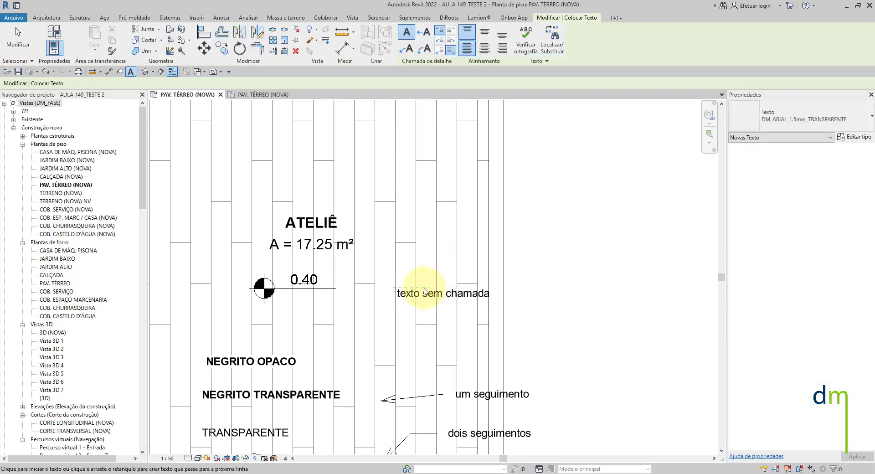
- Exit the Text tool and select the texto sem chamada note to examine its leader and alignment options
click(417, 292)
click(419, 284)
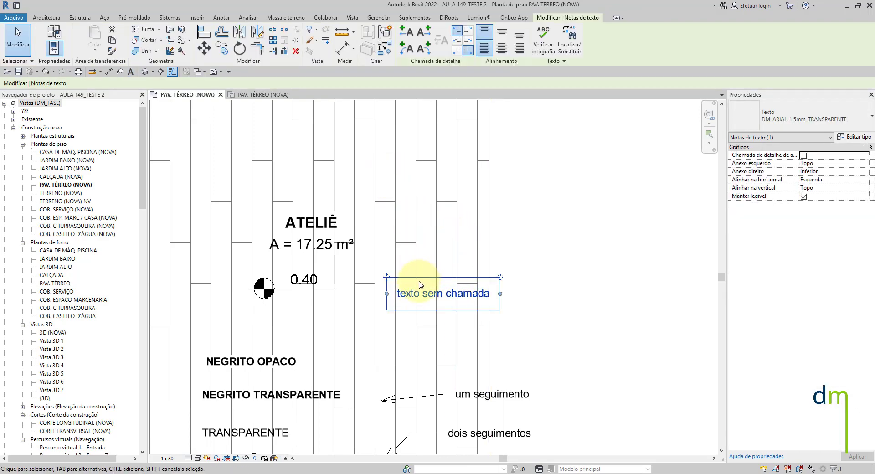
key(Escape)
double_click(422, 294)
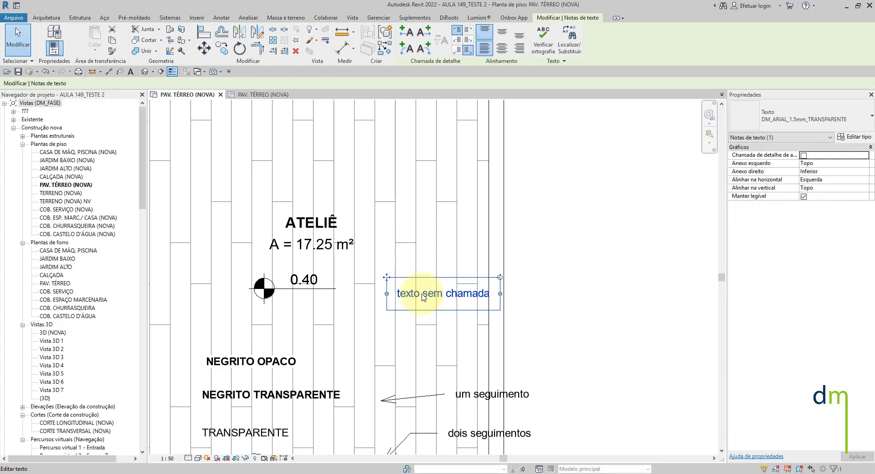
key(Escape)
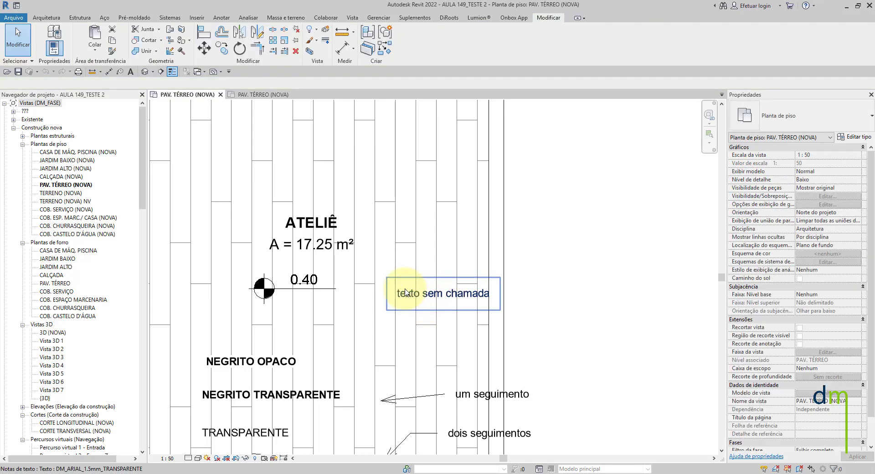
click(404, 294)
key(Escape)
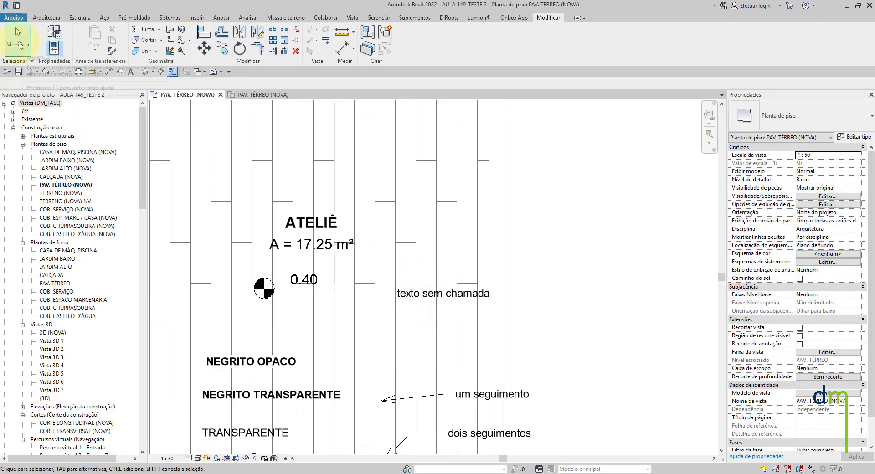
click(410, 299)
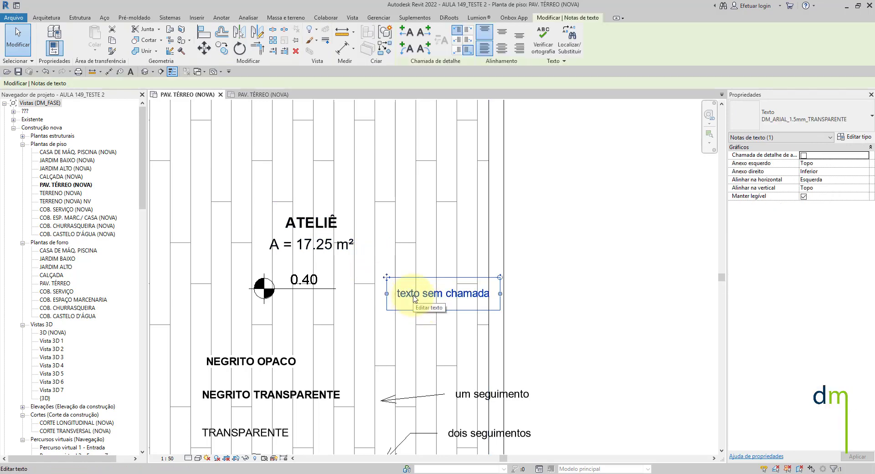
- Place a test note reading "fffffffff" above the texto sem chamada note, exit the Text tool and select the test note
click(131, 72)
click(455, 213)
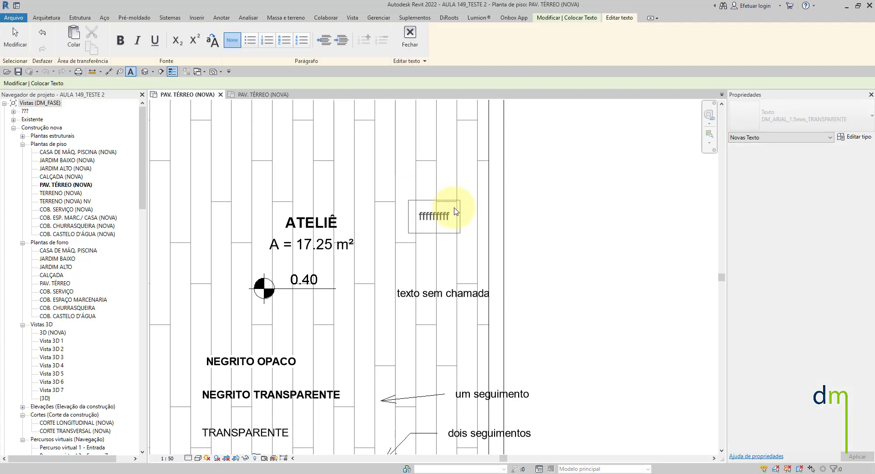
click(446, 182)
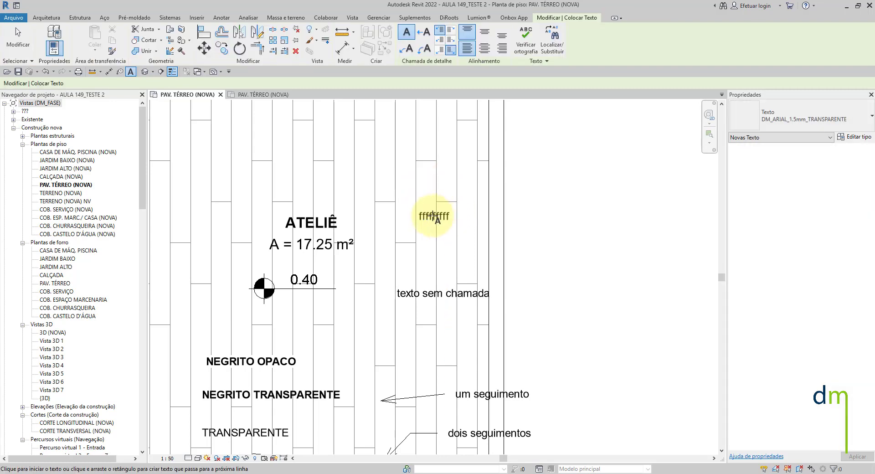
key(Escape)
click(431, 218)
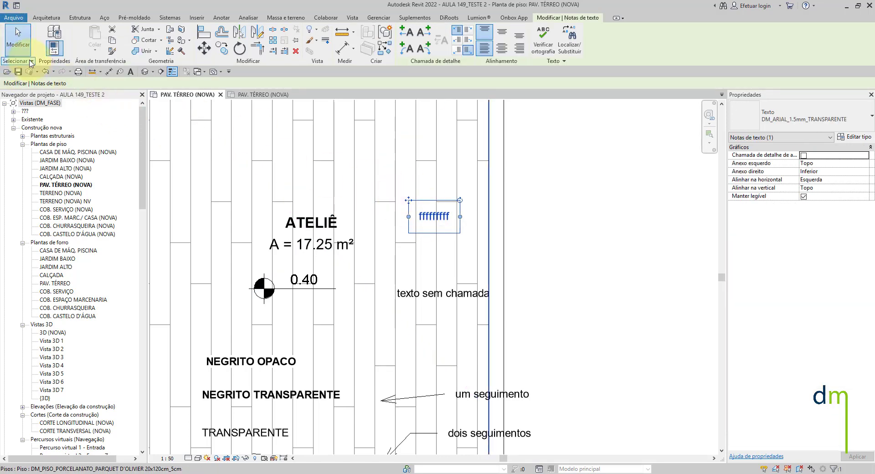
- Add straight leaders to both the left and right sides of the texto sem chamada note
click(445, 293)
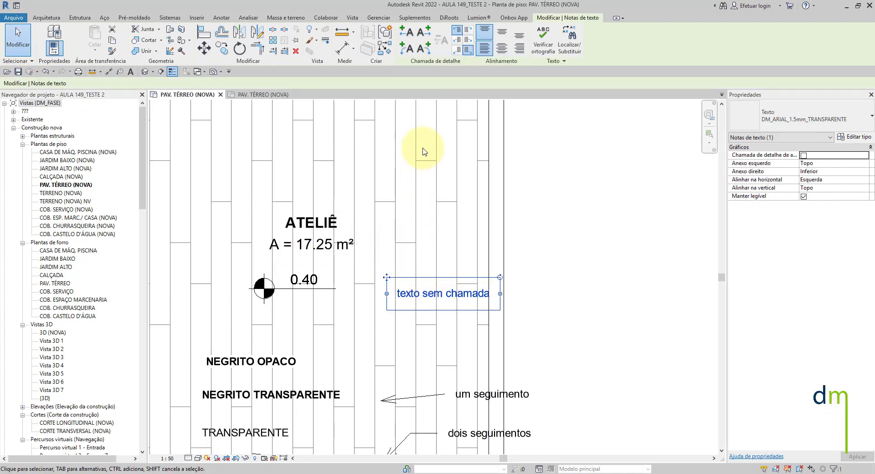
click(410, 33)
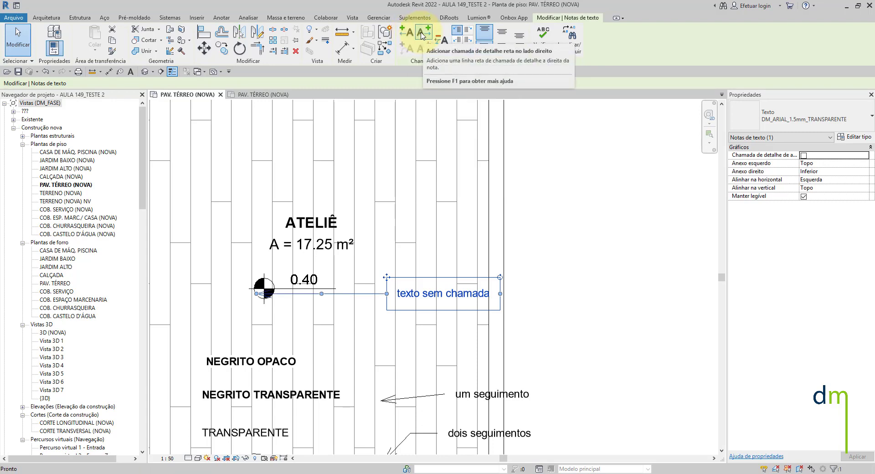
click(422, 34)
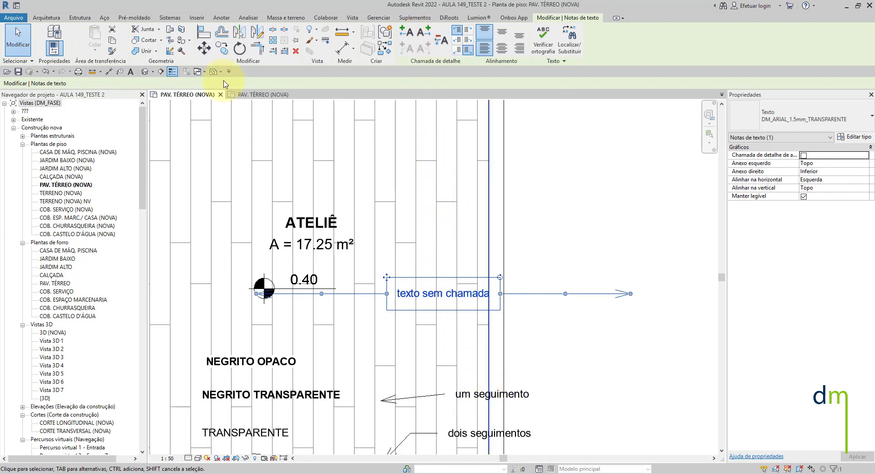
- Copy the texto sem chamada note with its two leaders vertically above the original
click(222, 48)
click(452, 294)
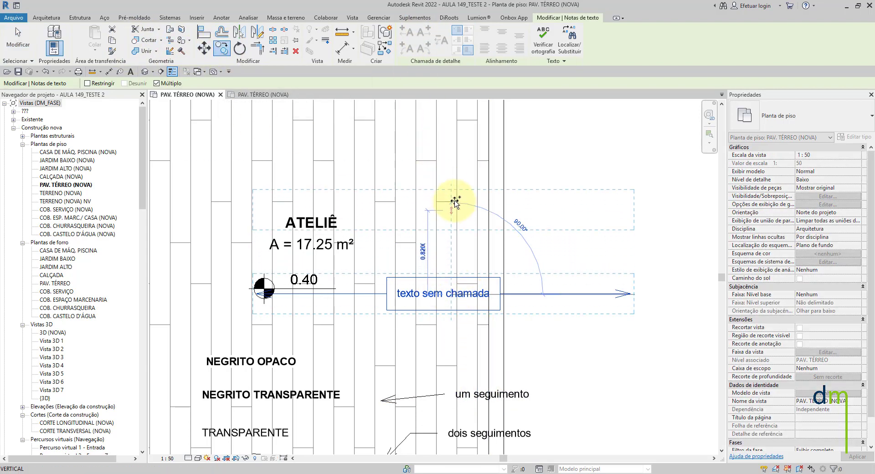
click(451, 196)
key(Escape)
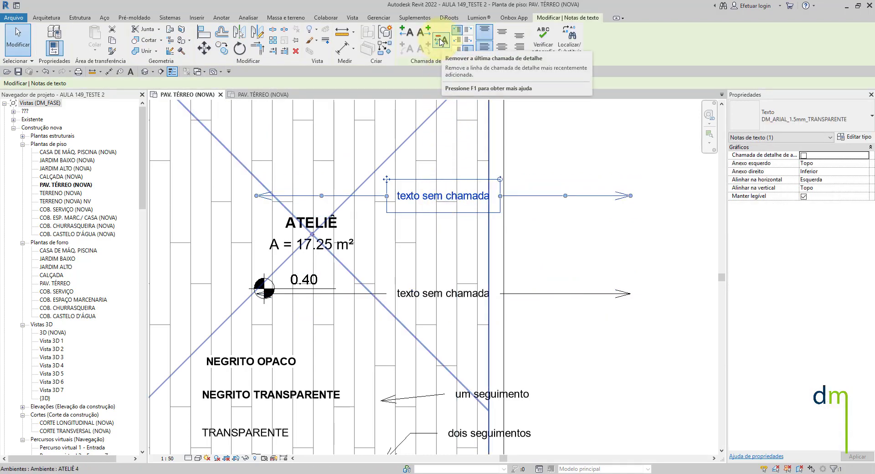
- Remove the straight leaders from the copied note and add arc leaders on its left and right sides
click(440, 42)
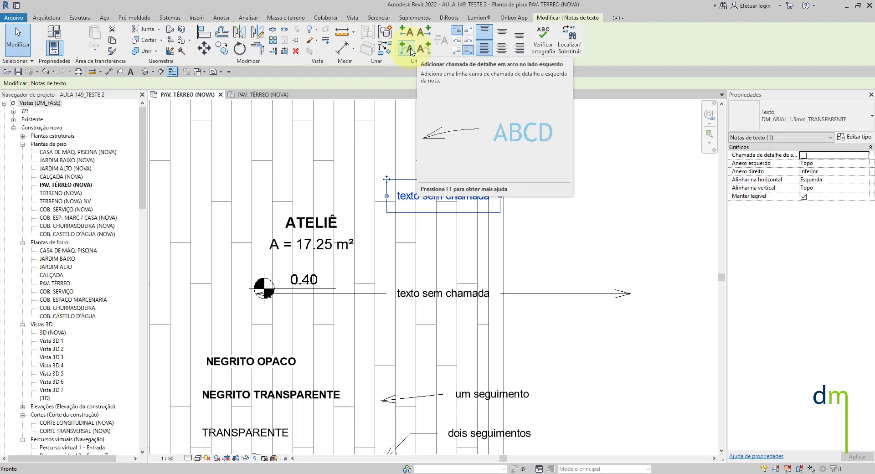
click(409, 48)
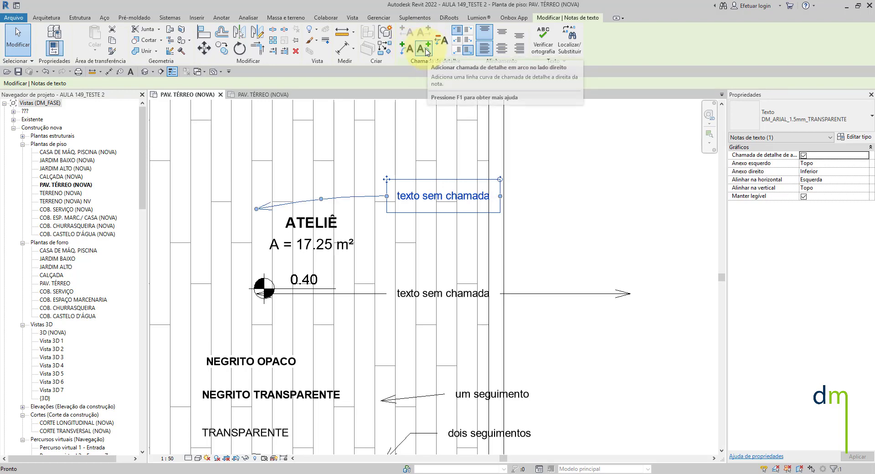
click(426, 49)
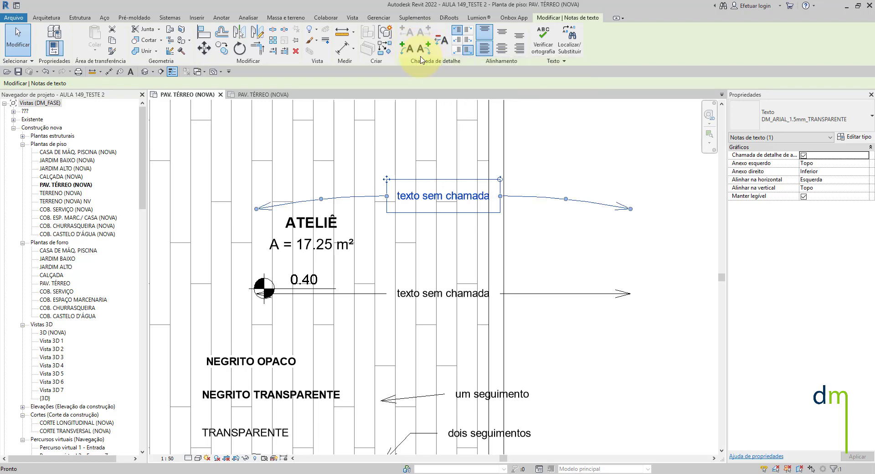
click(440, 42)
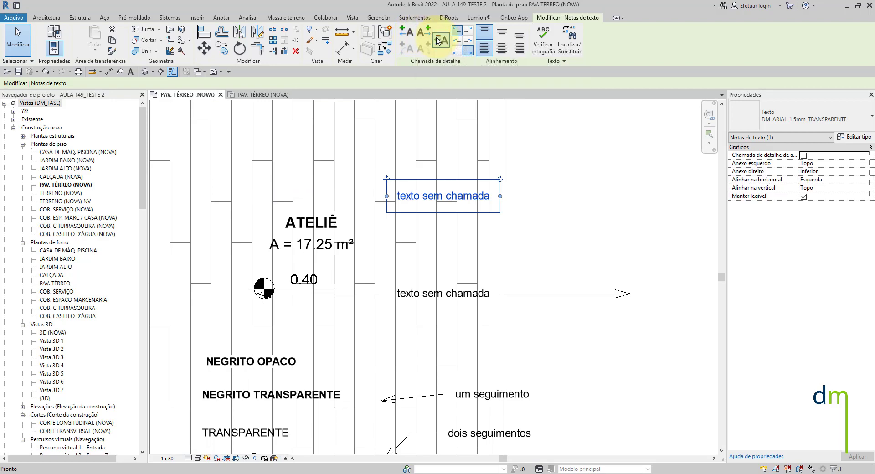
click(405, 49)
click(424, 48)
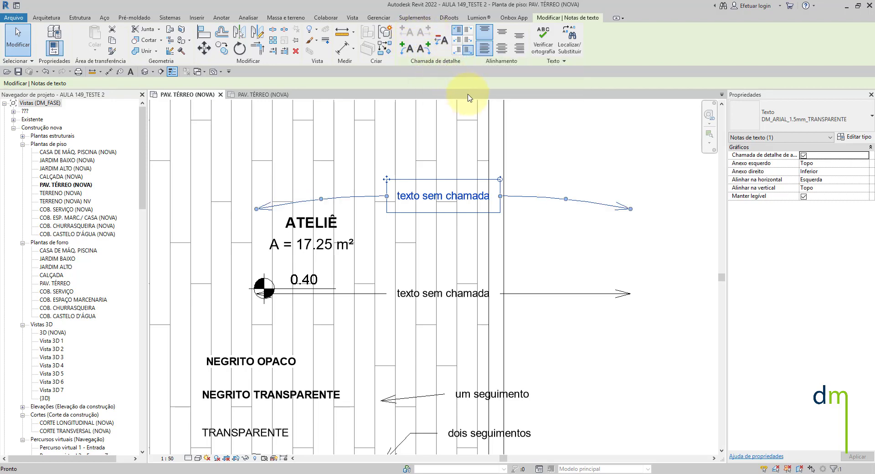
- Move the copied note upward, then reshape its right arc leader and pull the arrowhead inward and down
ctrl+drag(386, 179, 392, 128)
mouse_move(577, 163)
mouse_down()
mouse_move(583, 134)
mouse_move(567, 186)
mouse_move(585, 149)
mouse_up()
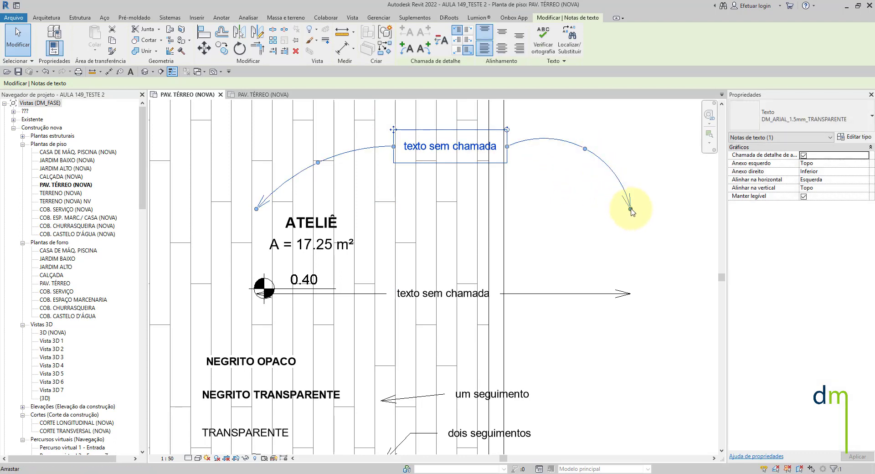
drag(630, 209, 583, 233)
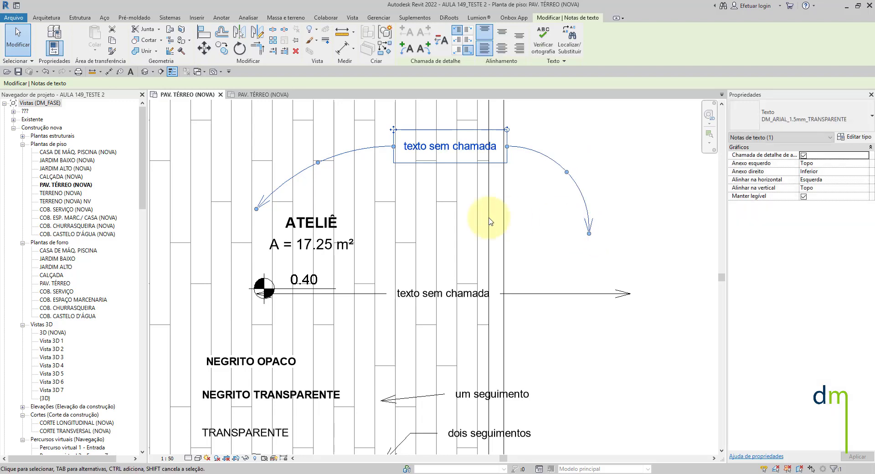
scroll(474, 221, down, 2)
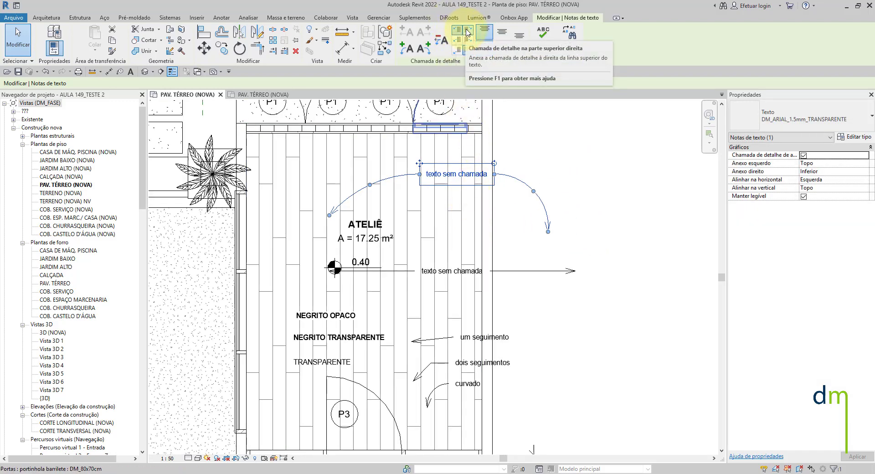
- Set the copied note's right leader attachment to middle, then add the lines hhhhhhhhhh, fffffff and gggggggg below its text and save
click(467, 33)
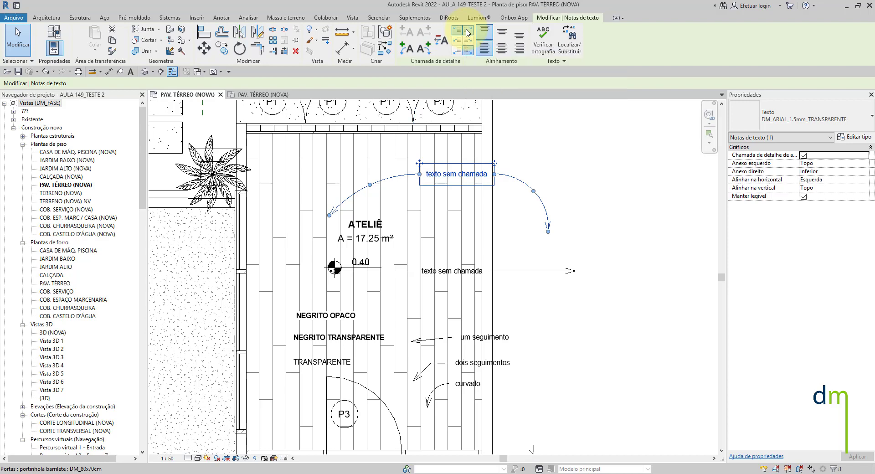
click(470, 45)
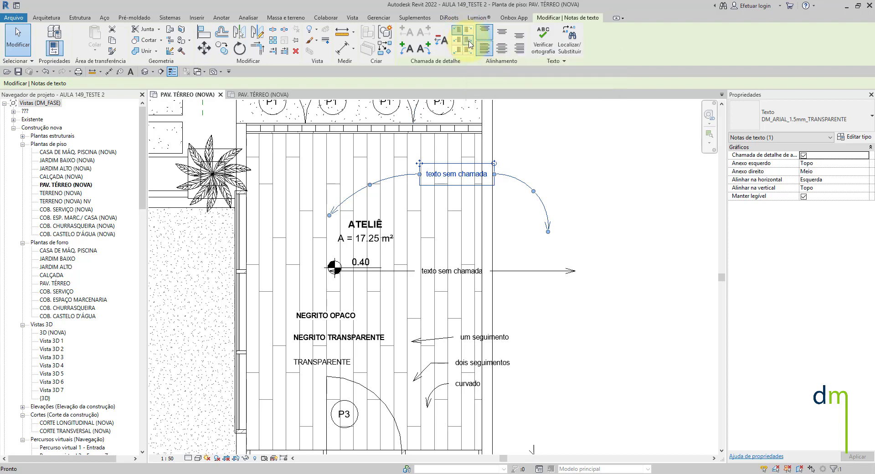
double_click(487, 176)
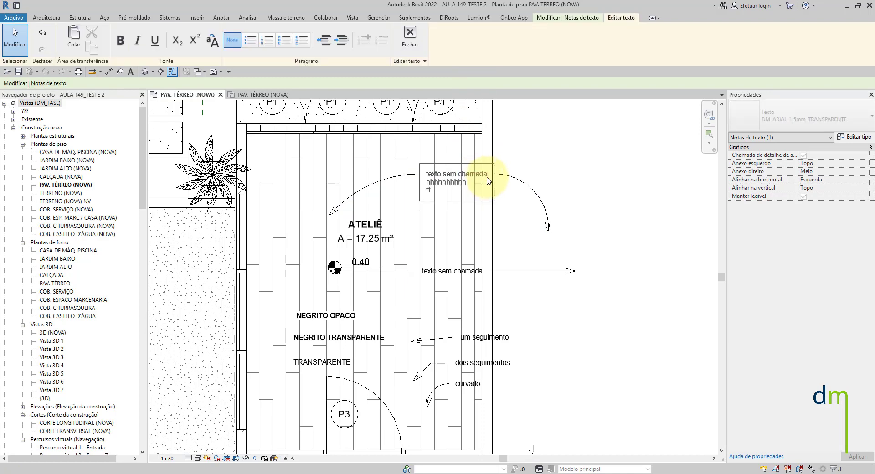
key(Return)
text(gggggggg)
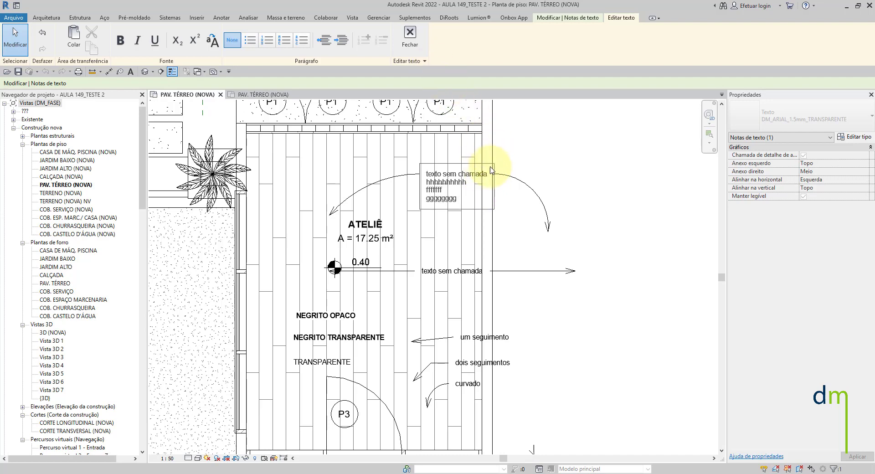
key(Escape)
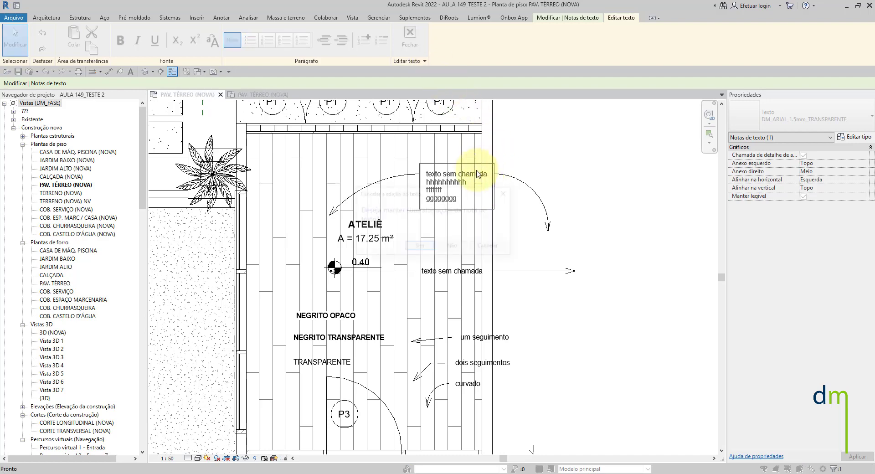
click(419, 247)
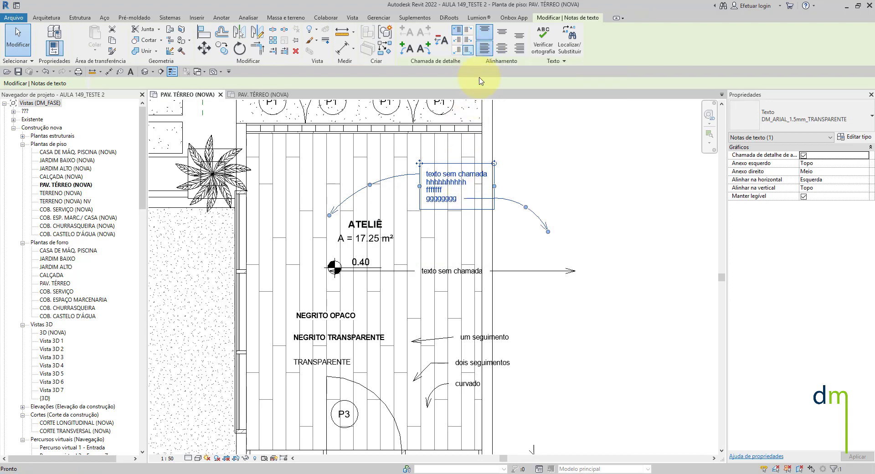
- Set the multi-line note's right leader attachment to bottom, and cycle its left attachment through bottom and middle, ending at top
click(468, 49)
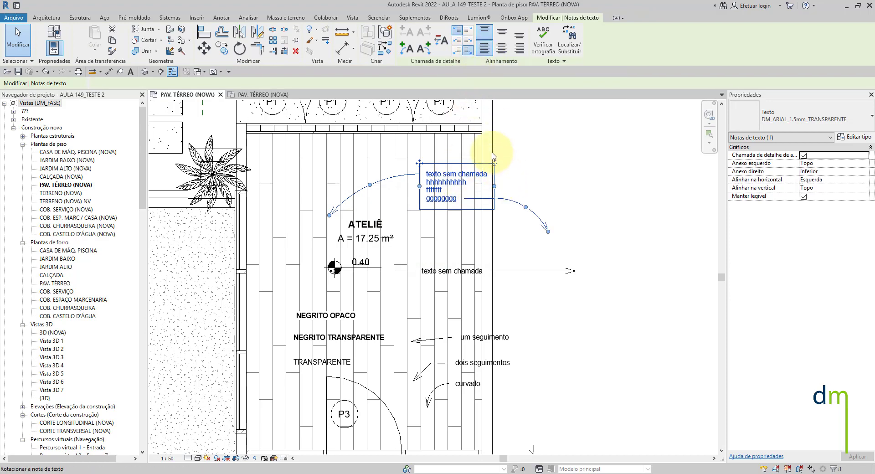
click(458, 53)
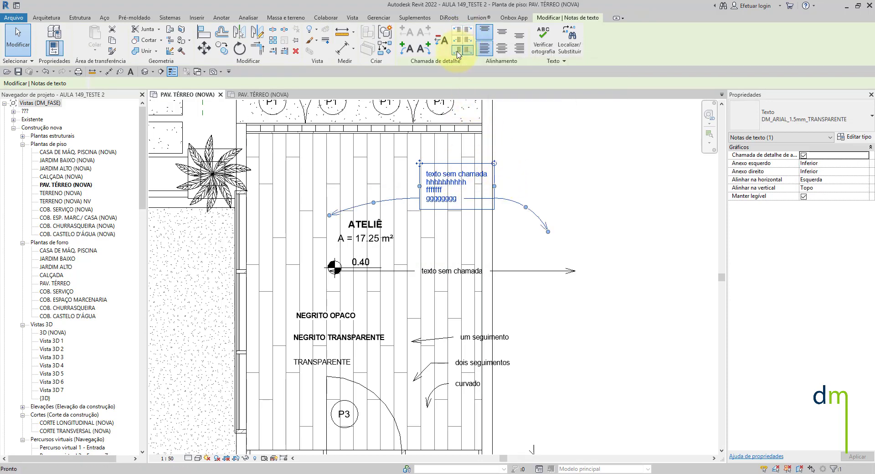
click(457, 39)
click(458, 29)
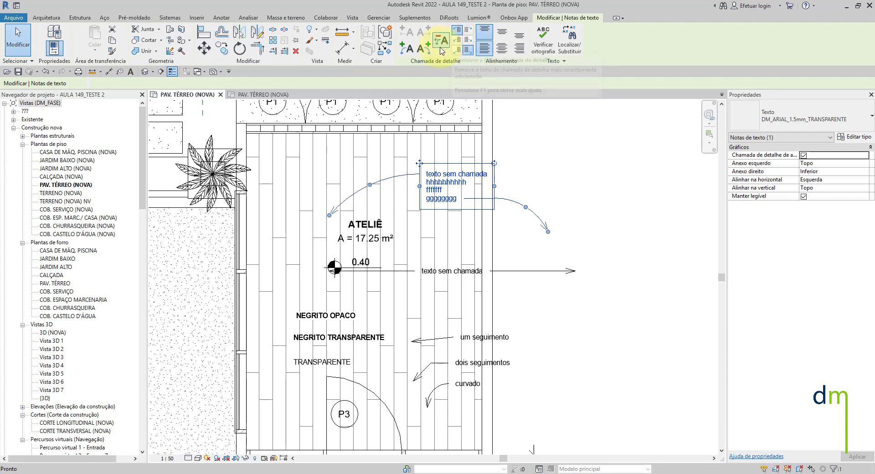
key(Escape)
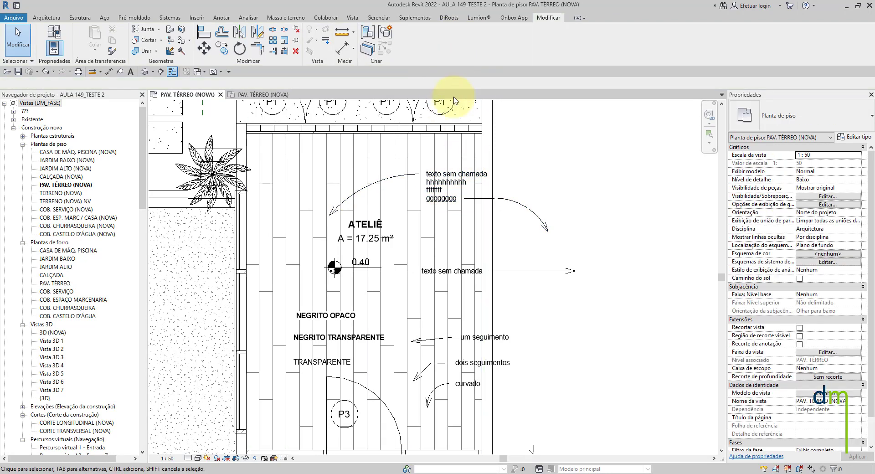
- In the AULA 149_TESTE 1 floor plan, change the adicionar chamada de detalhe note to the DM_ARIAL_2.0mm_TRANSPARENTE_VERMELHO type
scroll(455, 183, down, 2)
scroll(420, 240, up, 2)
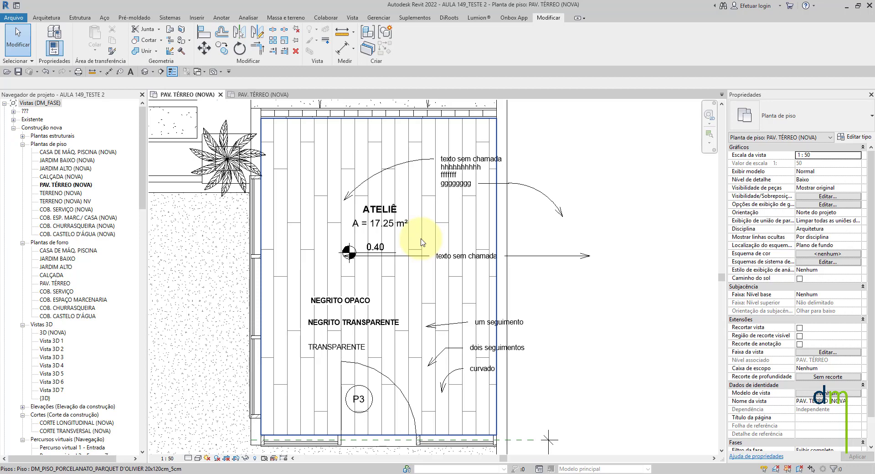
click(272, 96)
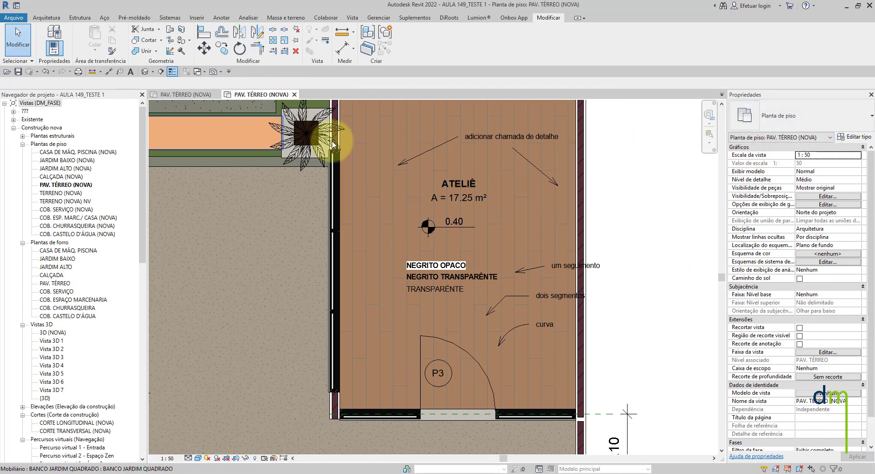
click(525, 141)
click(781, 119)
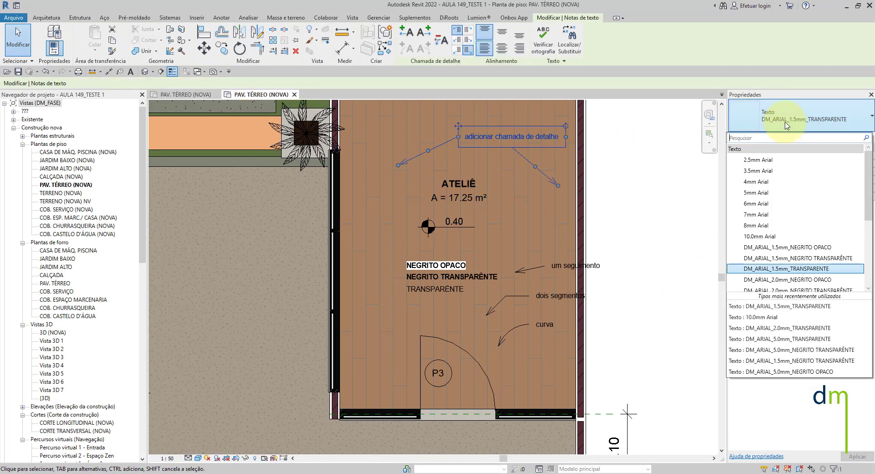
scroll(797, 232, down, 2)
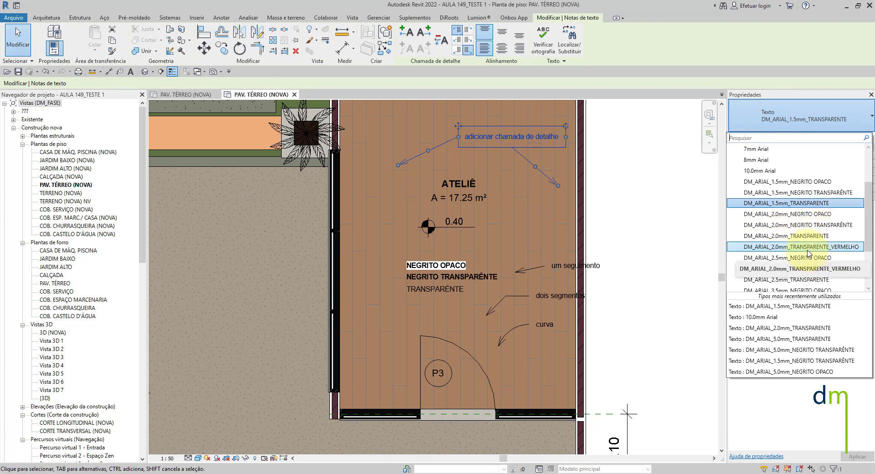
click(835, 247)
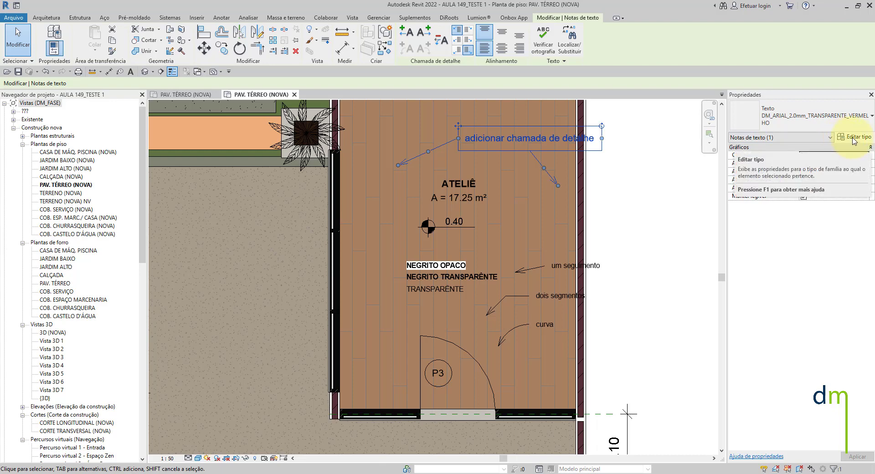
- Examine the colour setting in the note's type properties and check how the text and leaders look in the plan
click(855, 138)
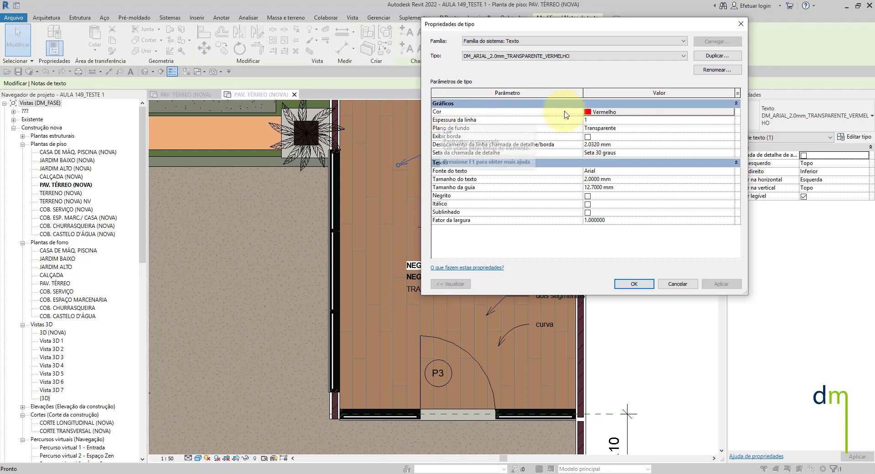
click(629, 112)
click(630, 238)
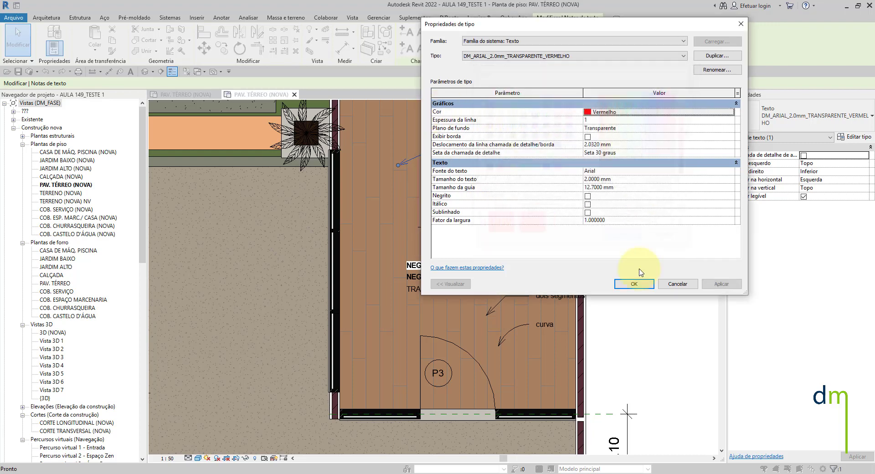
click(629, 283)
scroll(484, 149, up, 2)
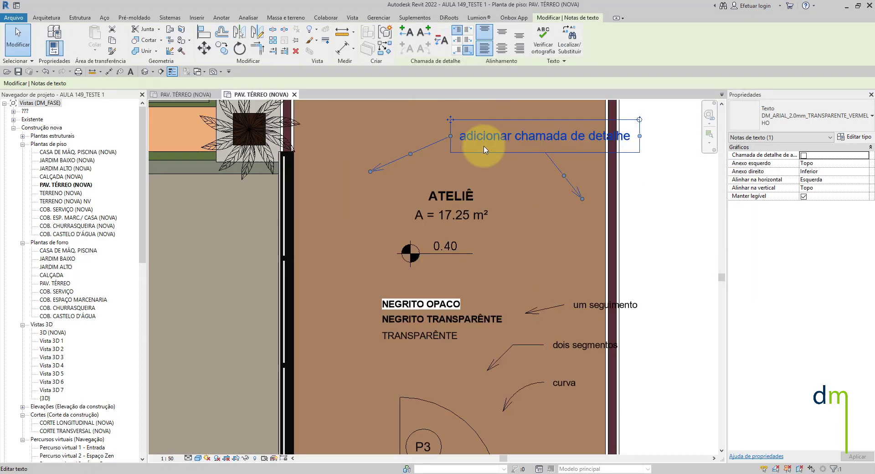
scroll(484, 150, up, 1)
key(Escape)
middle_drag(542, 155, 469, 235)
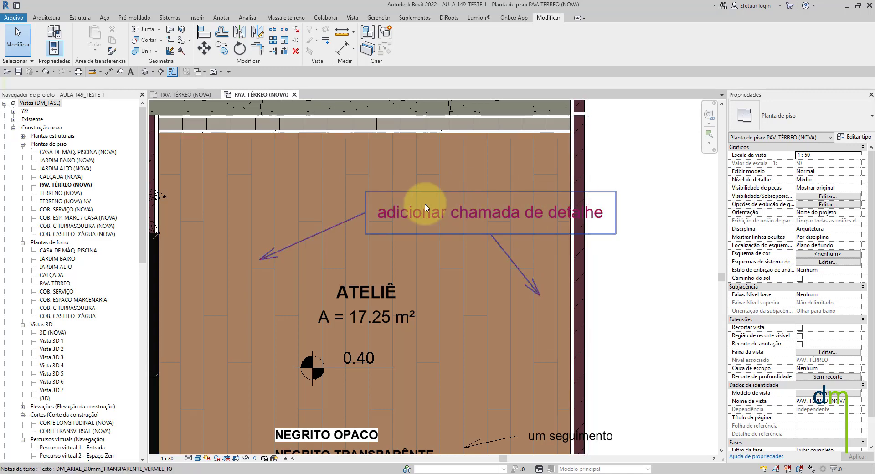
scroll(439, 220, up, 2)
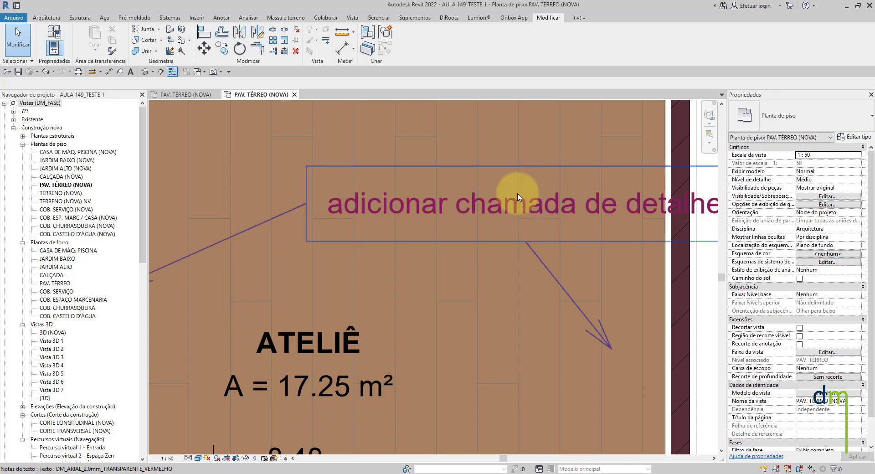
scroll(515, 200, down, 3)
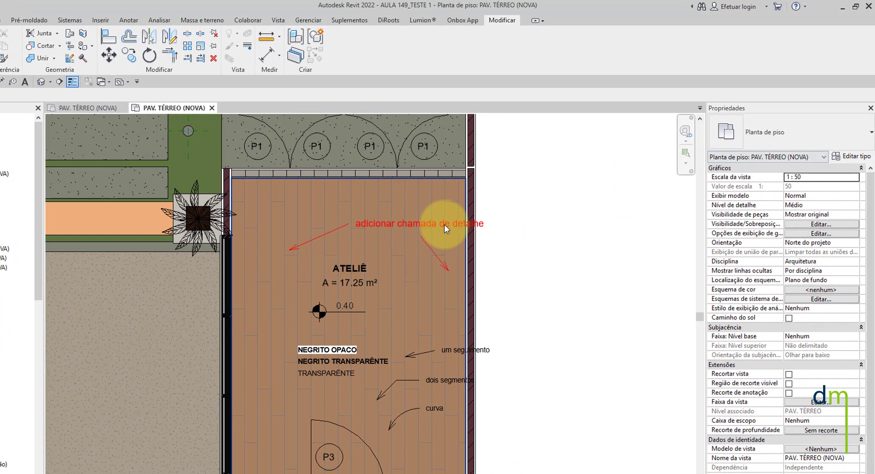
- Review the text types available for the adicionar chamada de detalhe note
click(490, 198)
click(503, 222)
click(484, 224)
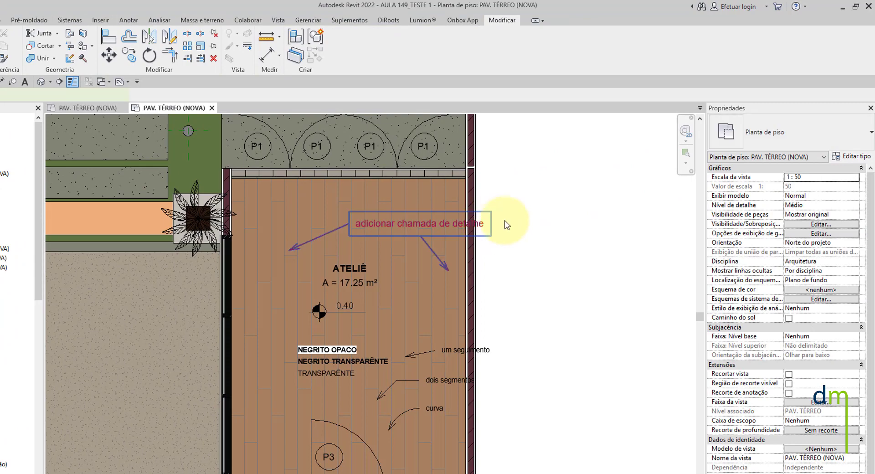
click(800, 134)
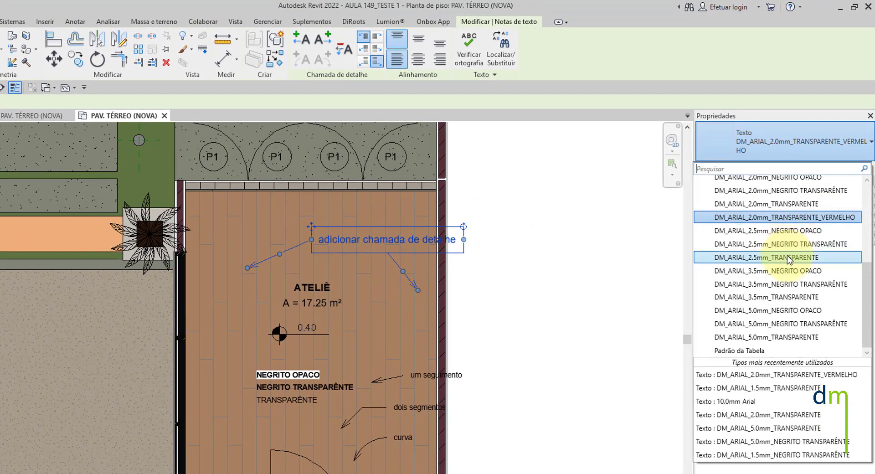
click(772, 337)
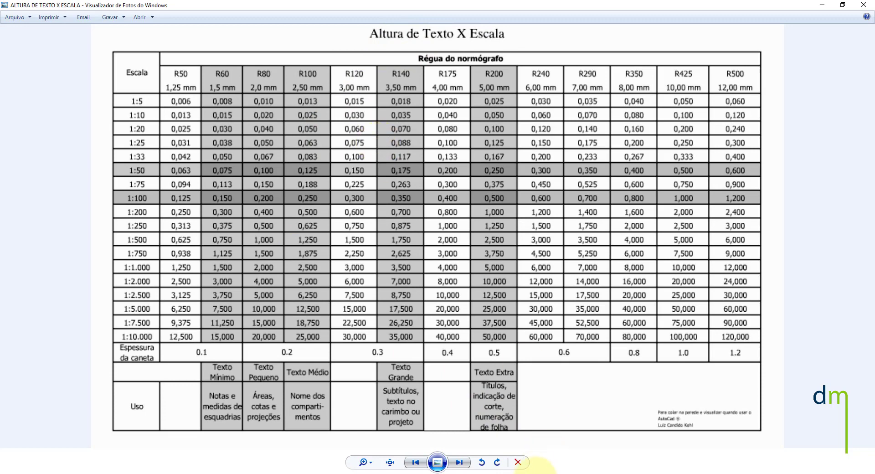
- Examine the ALTURA DE TEXTO X ESCALA chart in Windows Photo Viewer and return to the floor plan
mouse_move(565, 469)
click(566, 451)
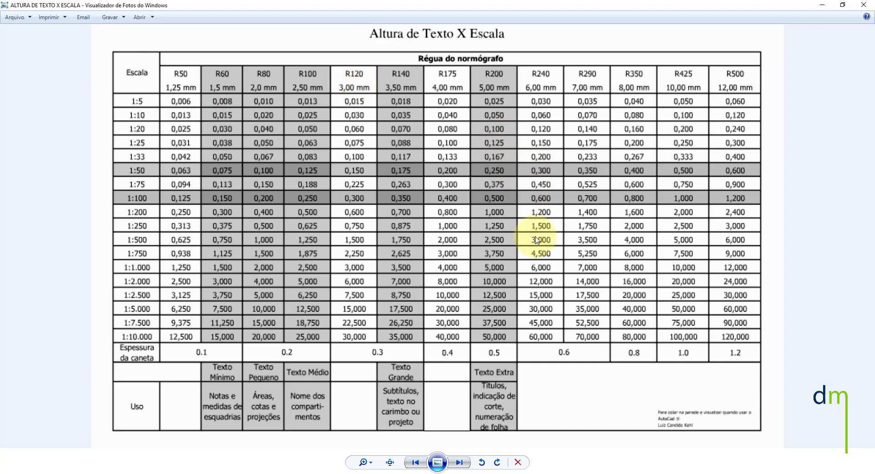
click(821, 6)
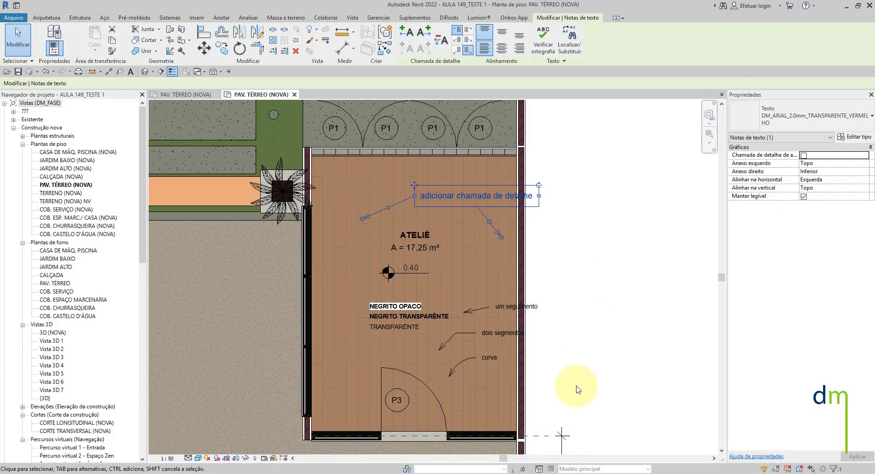
- View the IPG_2000dpi rendering in Windows Photo Viewer and return to the floor plan
mouse_move(567, 470)
click(479, 449)
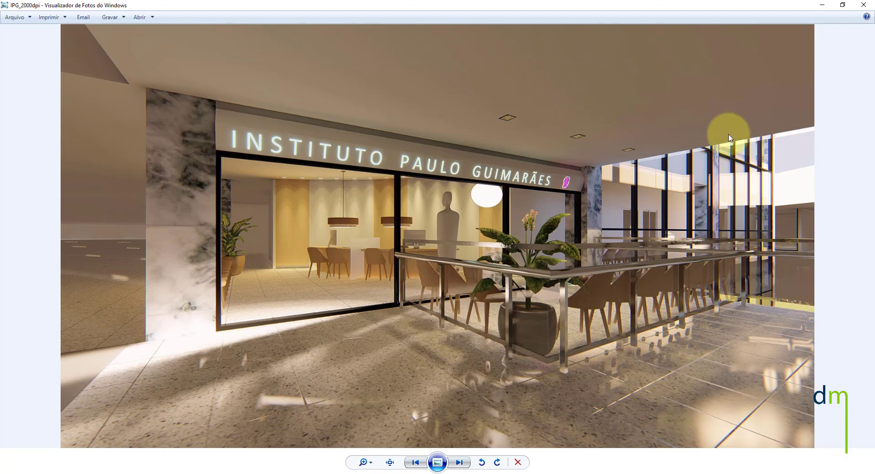
click(826, 3)
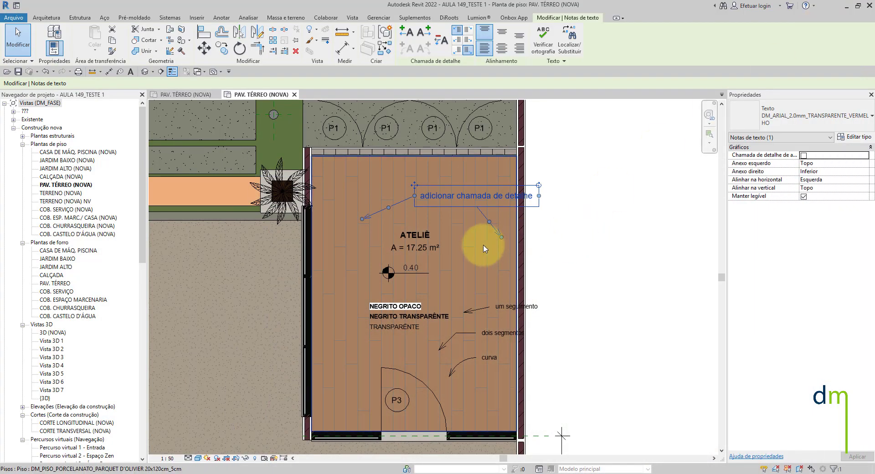
- Examine the text notes and leaders in the ATELIÊ room, including the um seguimento note
scroll(502, 318, down, 1)
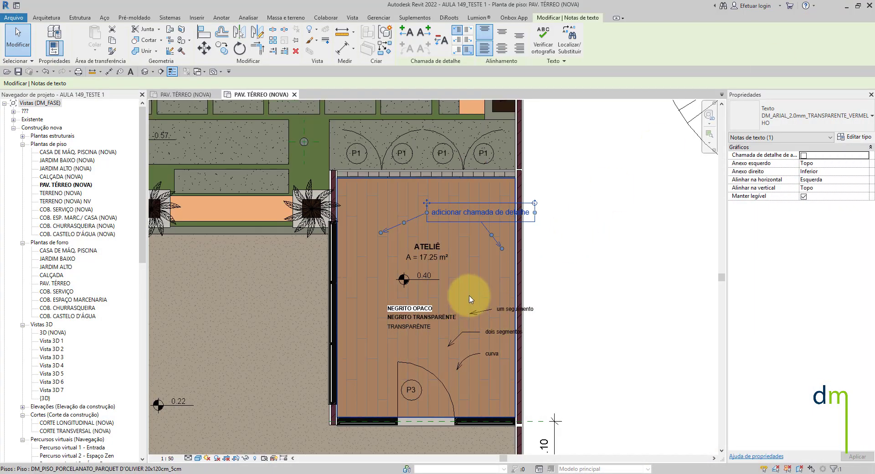
key(Escape)
scroll(485, 312, down, 4)
scroll(465, 278, up, 3)
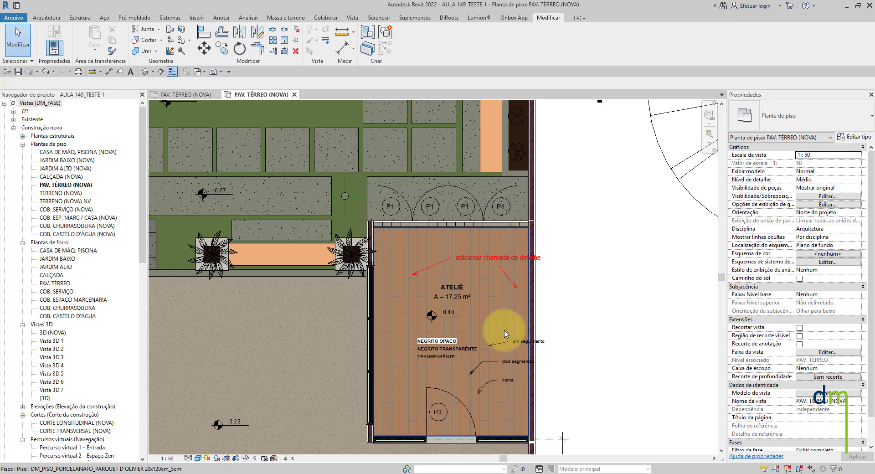
scroll(515, 291, down, 2)
scroll(515, 292, up, 5)
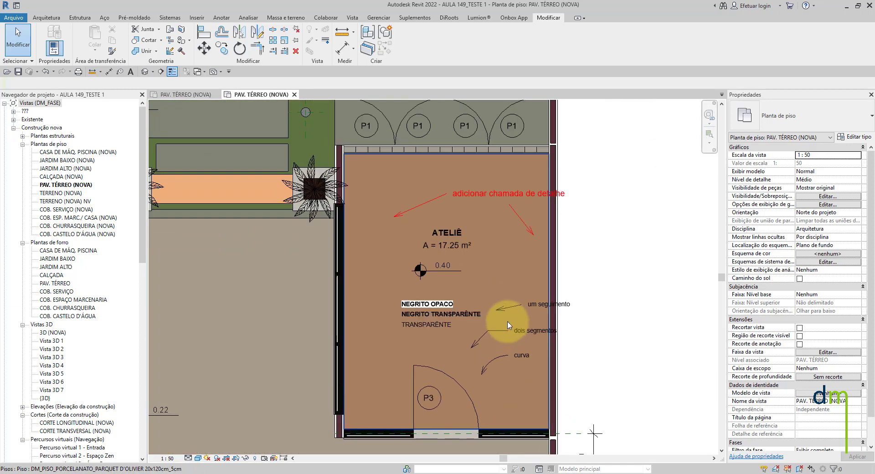
click(516, 298)
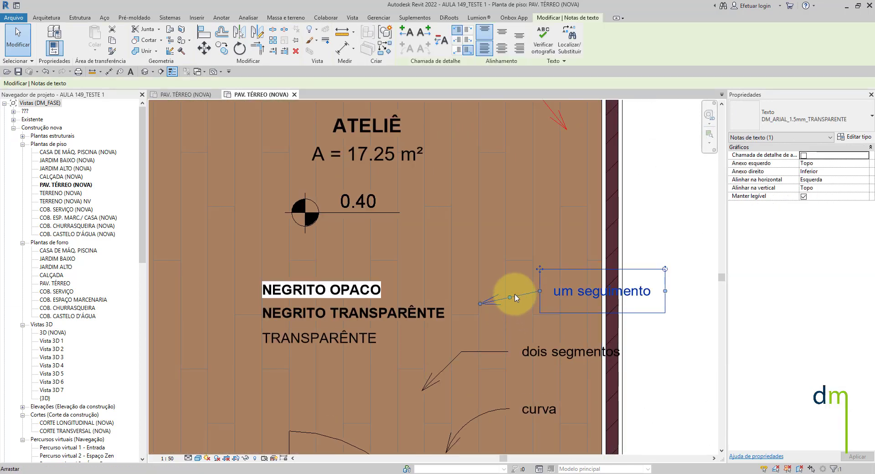
scroll(512, 295, down, 2)
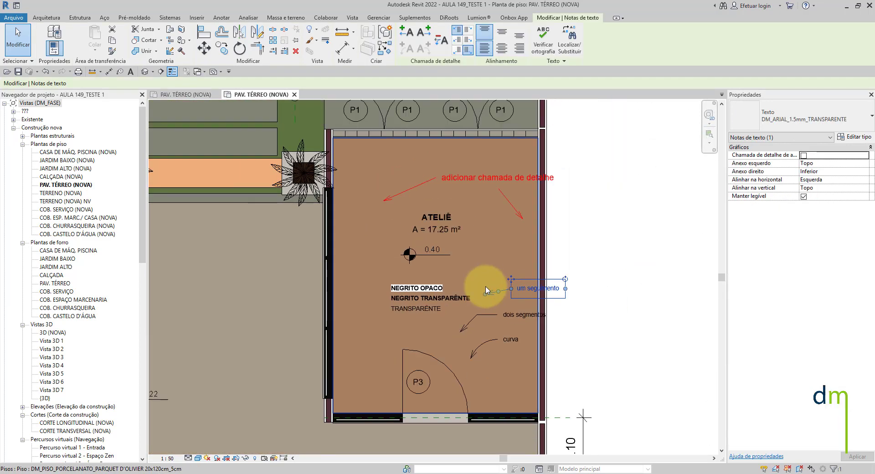